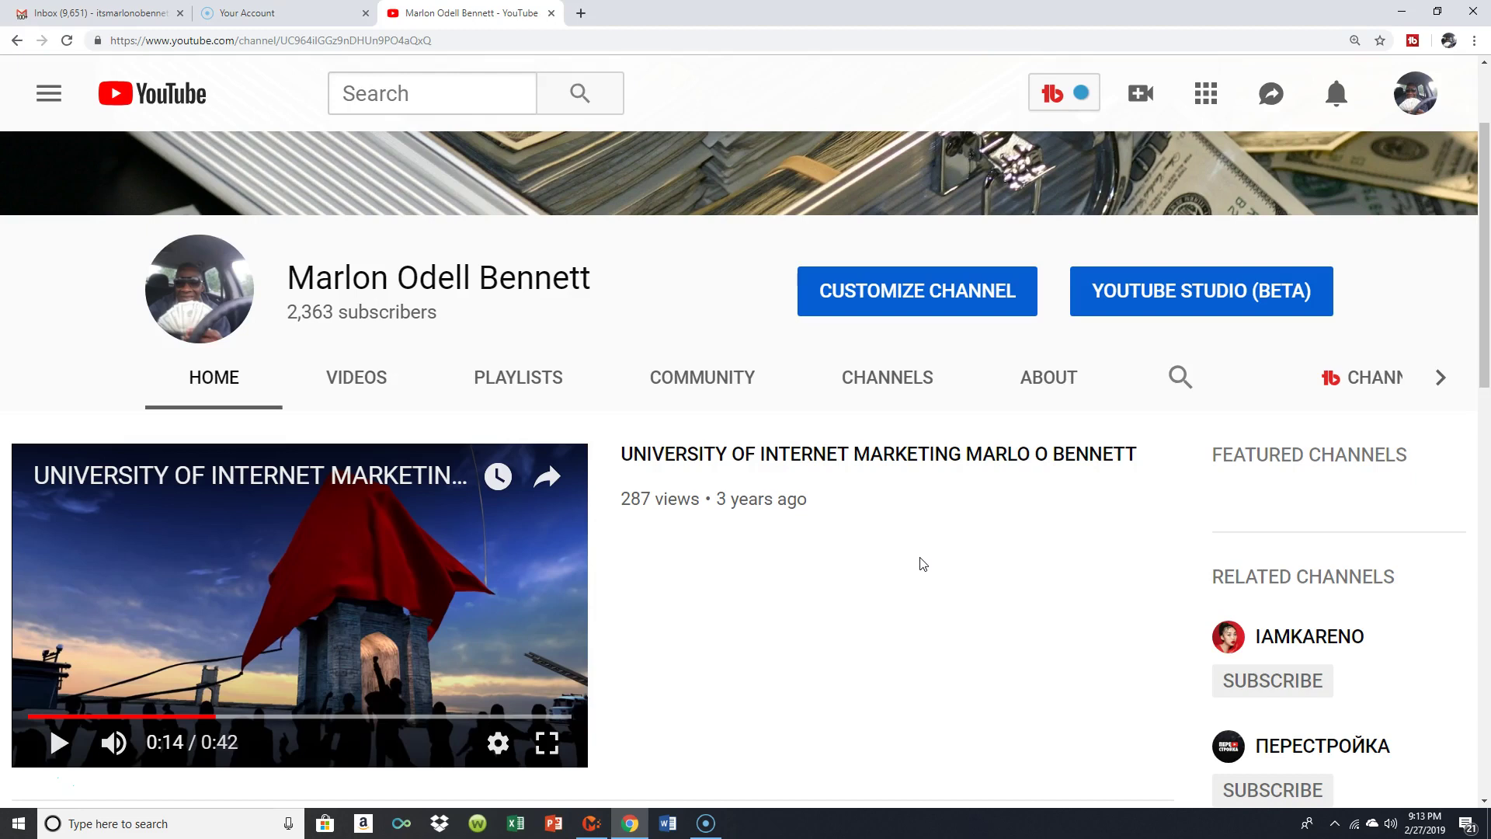
Look over the channel home page, including the banner, channel options, featured video and uploads.
scroll(920, 571, "down", 3)
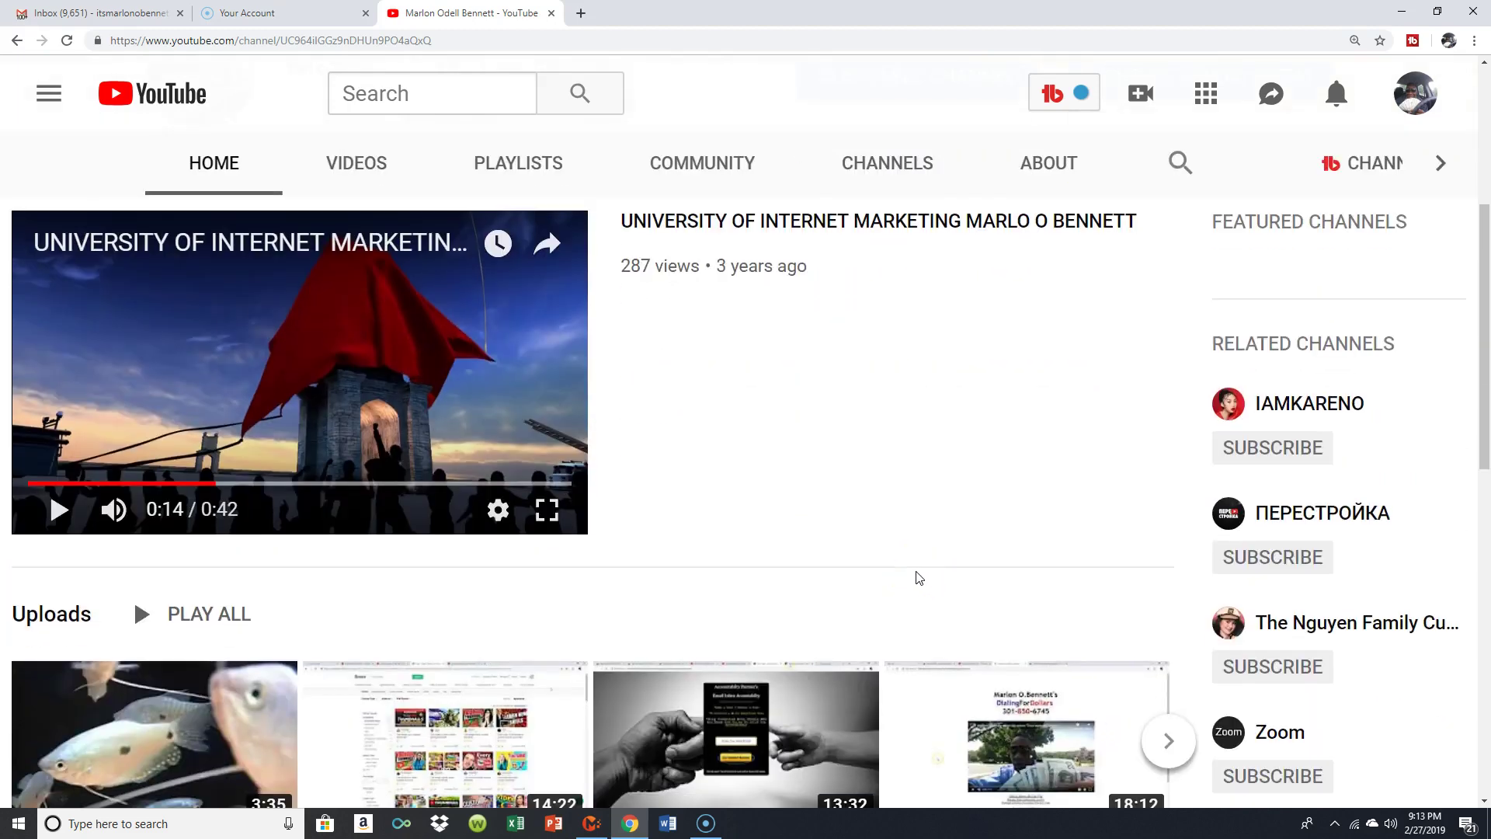
scroll(920, 577, "up", 1)
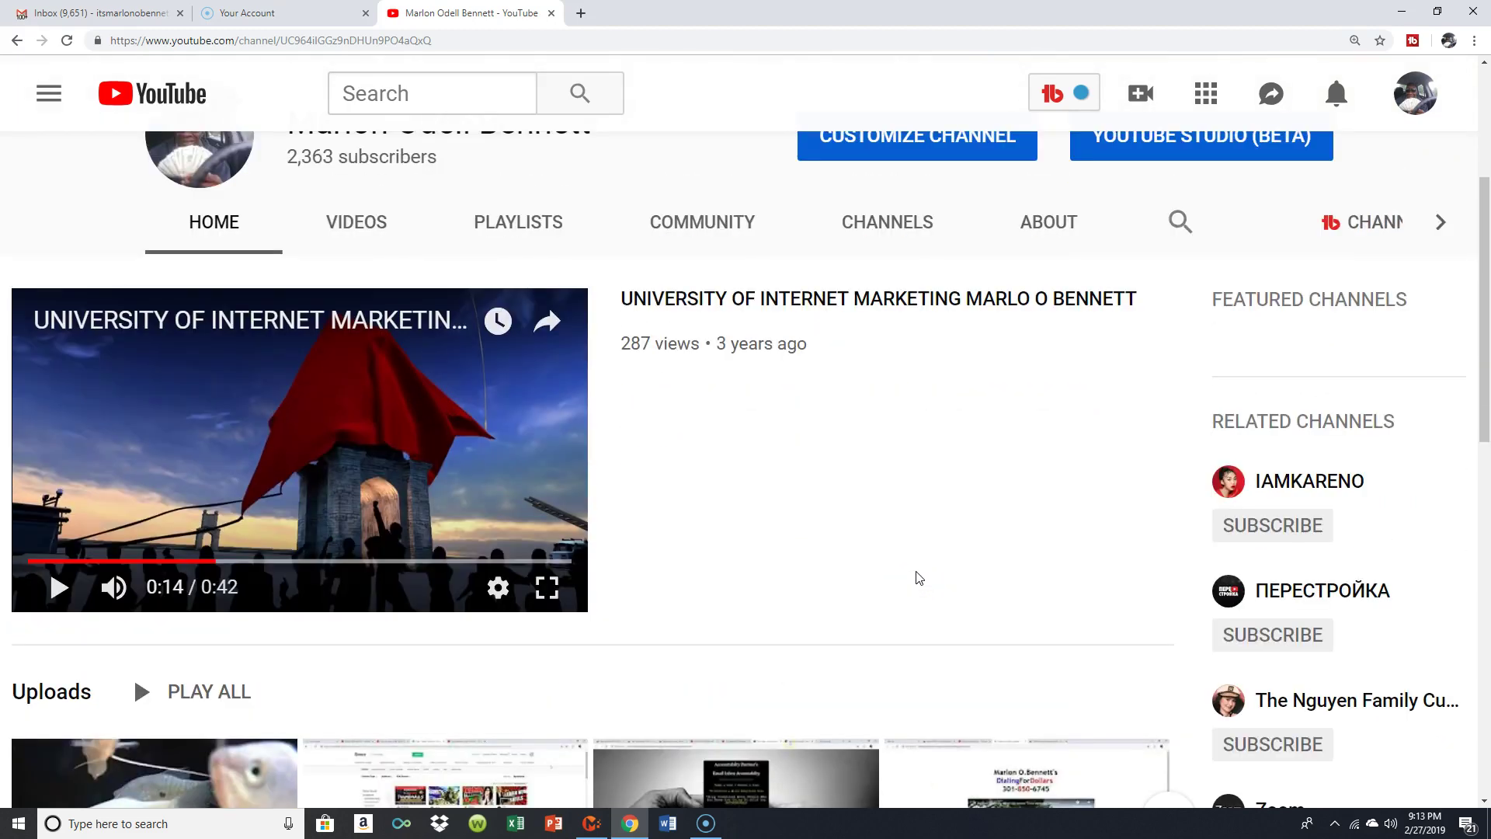
scroll(919, 578, "up", 1)
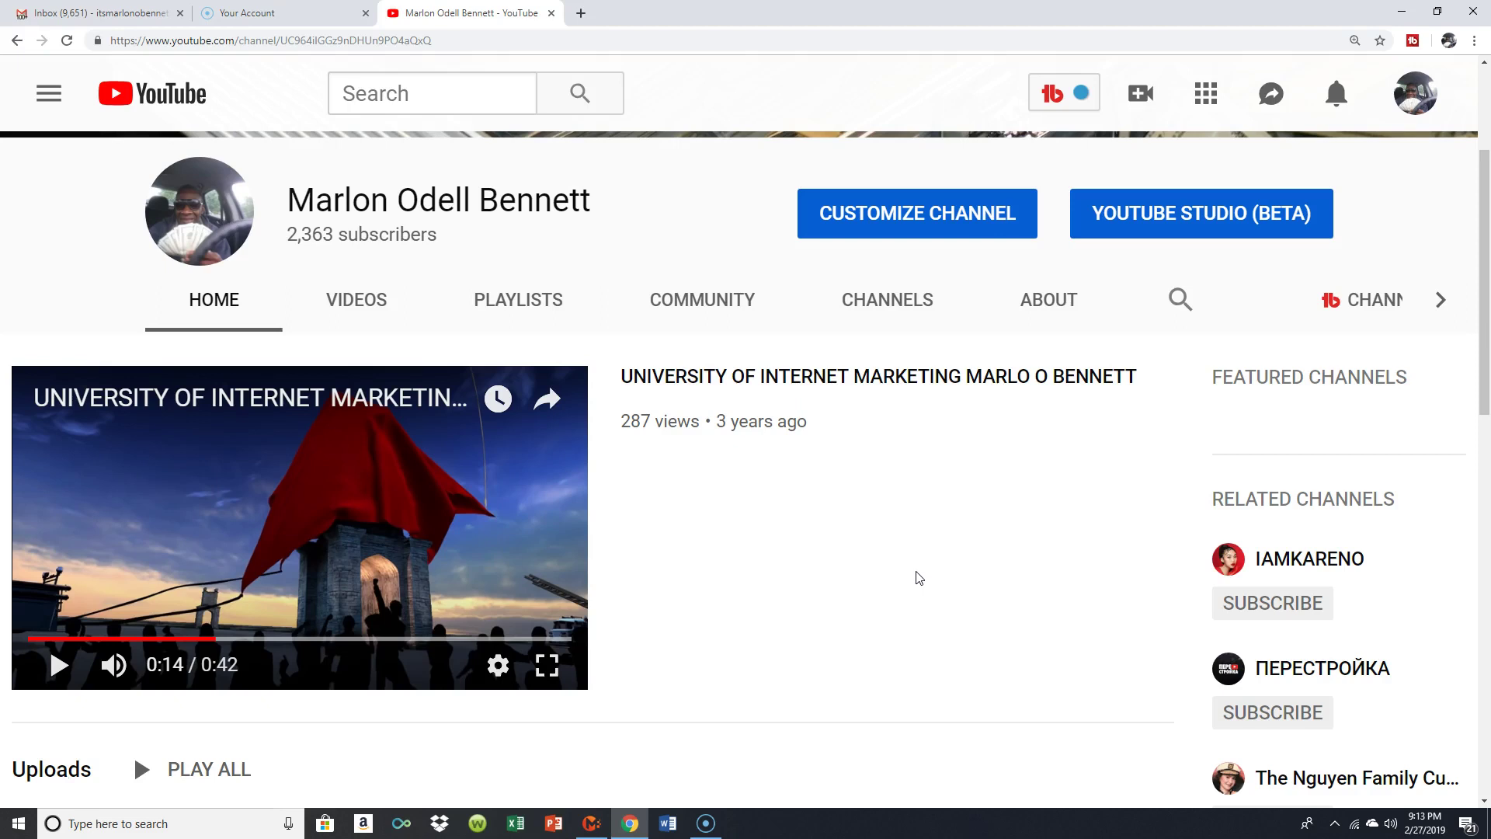
scroll(1242, 346, "up", 3)
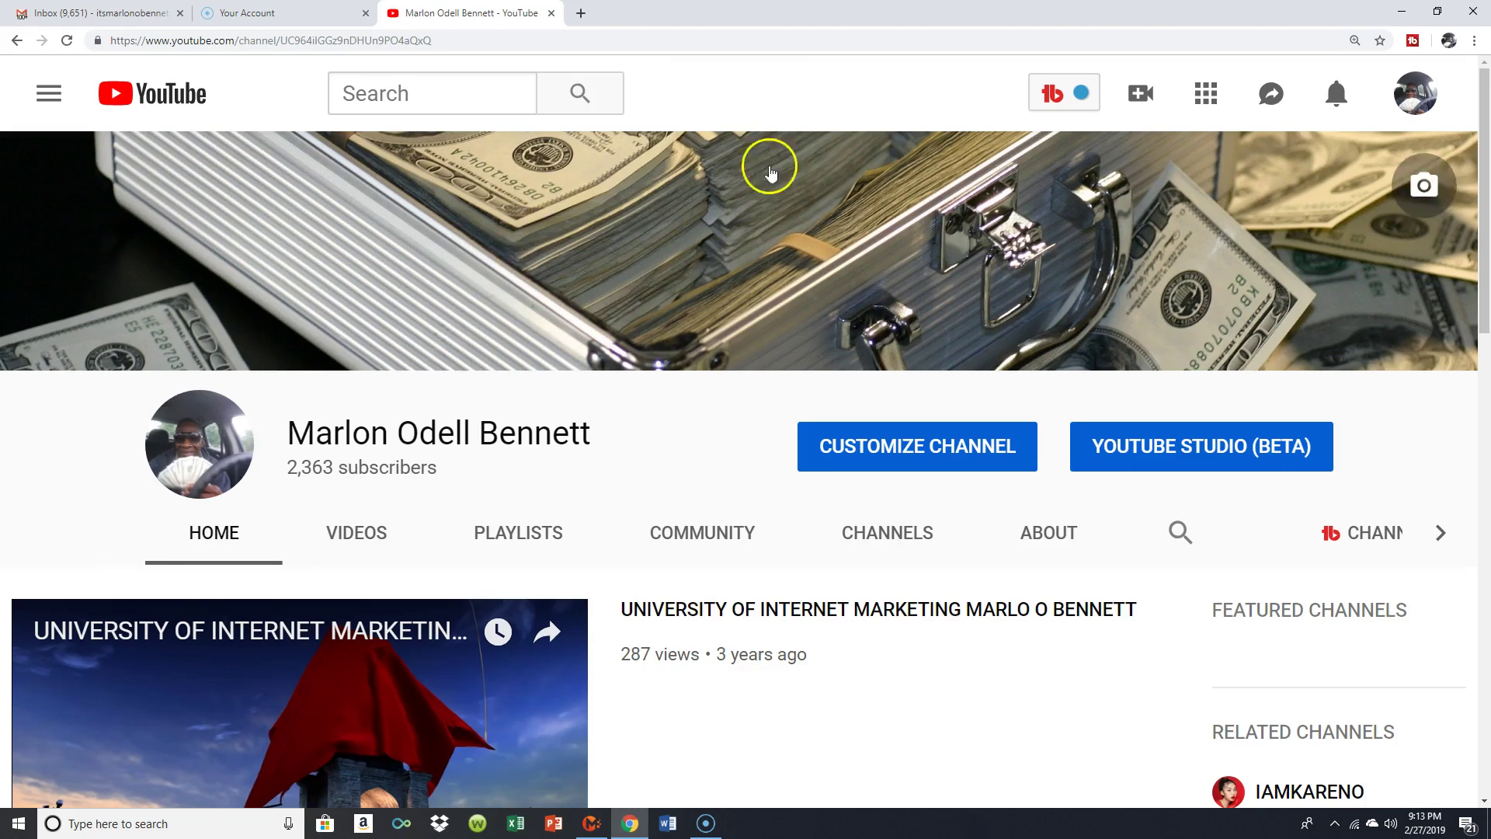
scroll(914, 266, "down", 1)
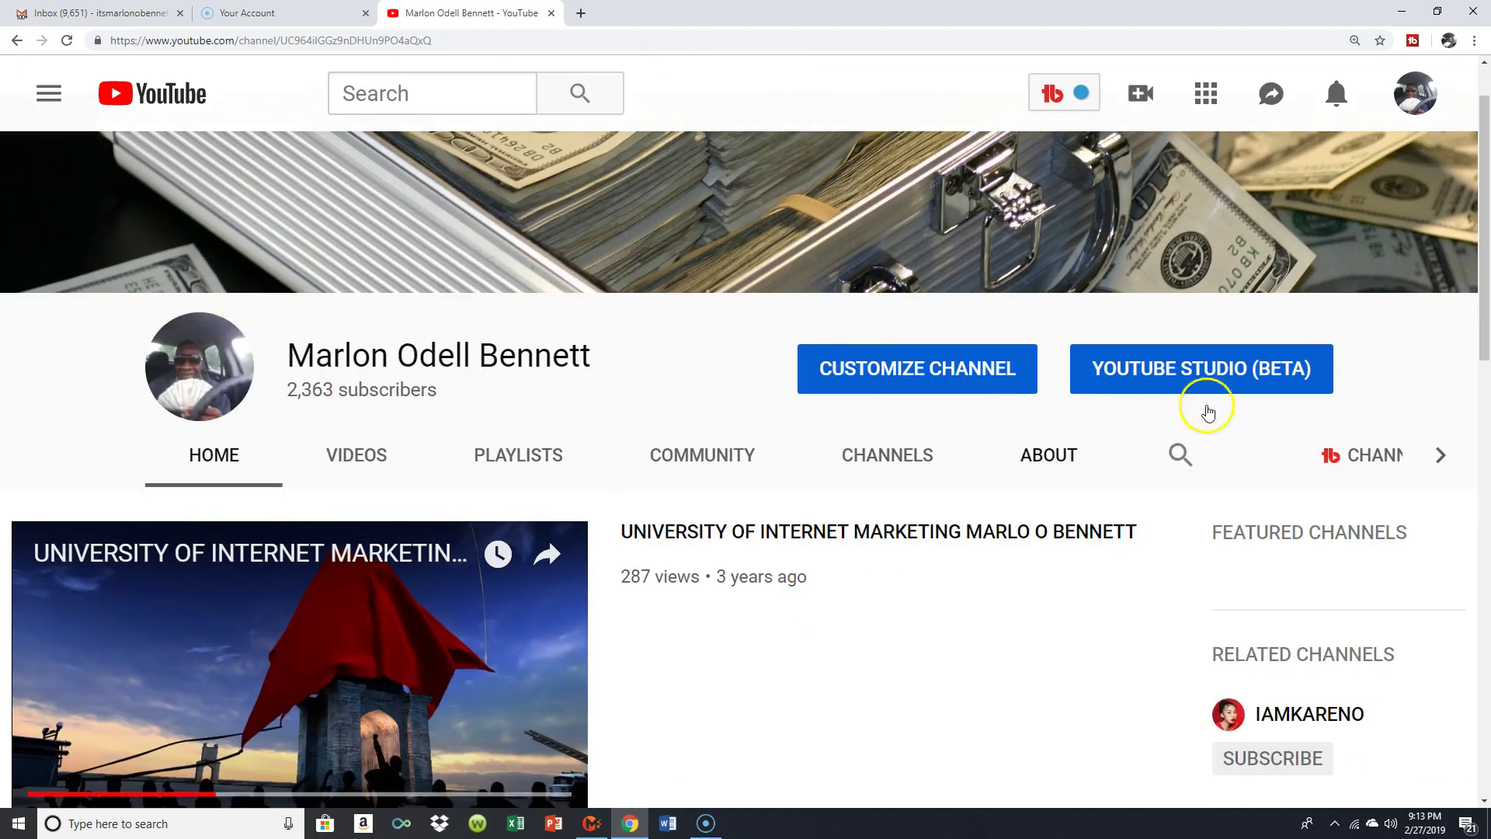
scroll(1229, 340, "down", 1)
scroll(533, 550, "down", 1)
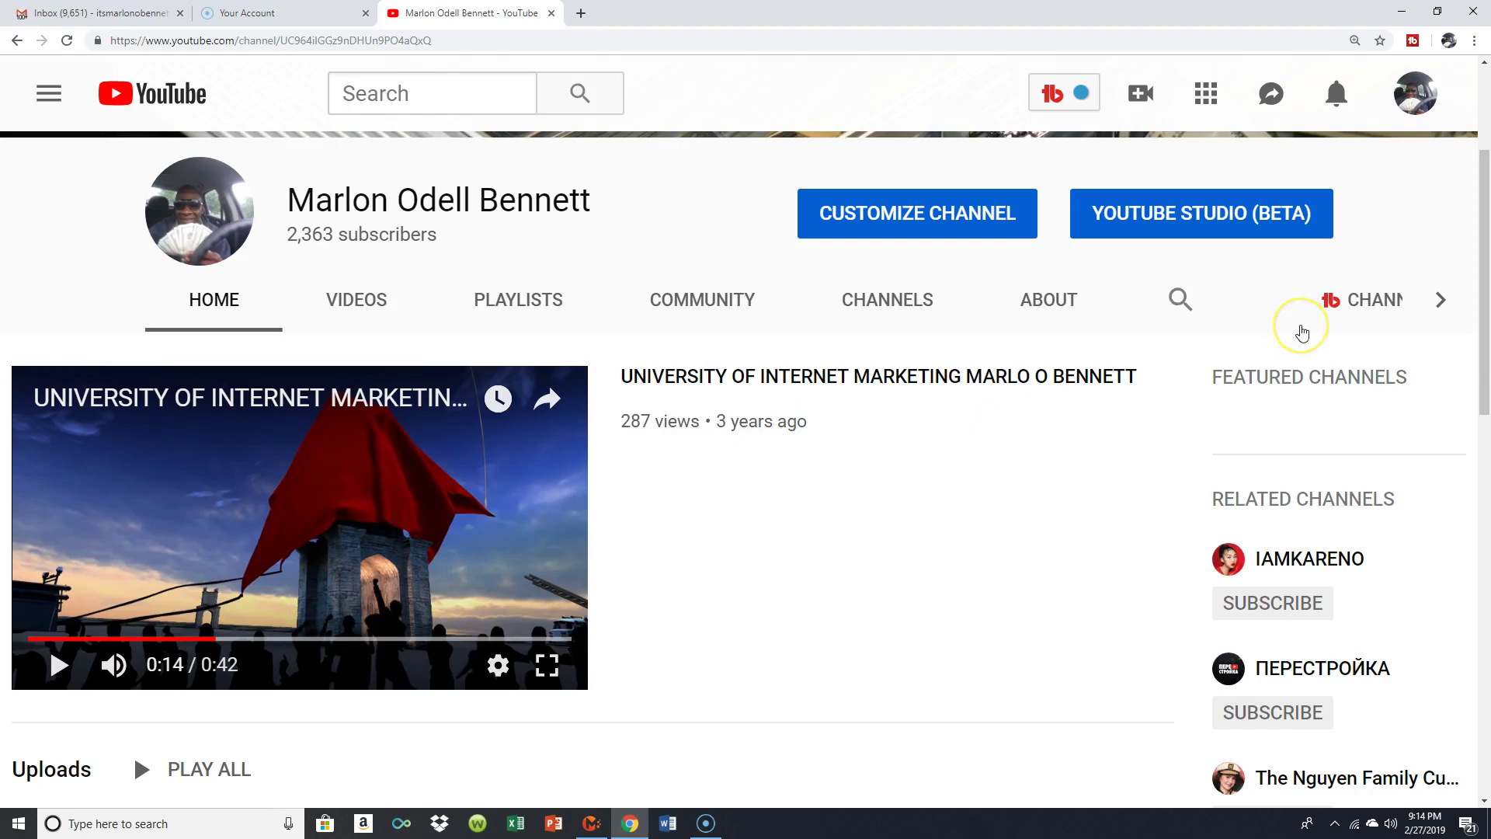
scroll(1479, 225, "up", 3)
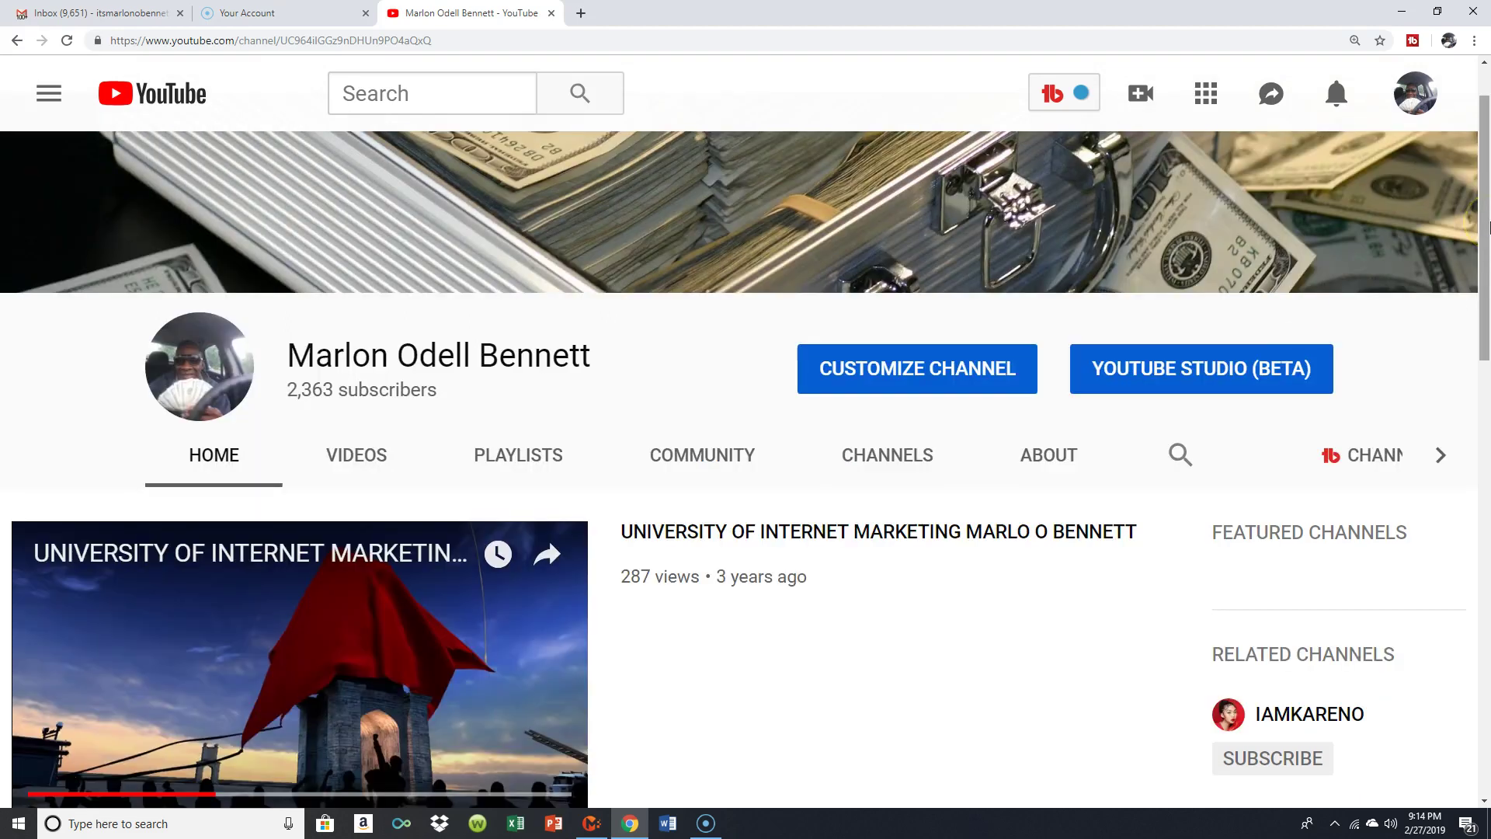
scroll(1488, 226, "down", 1)
scroll(1488, 226, "down", 2)
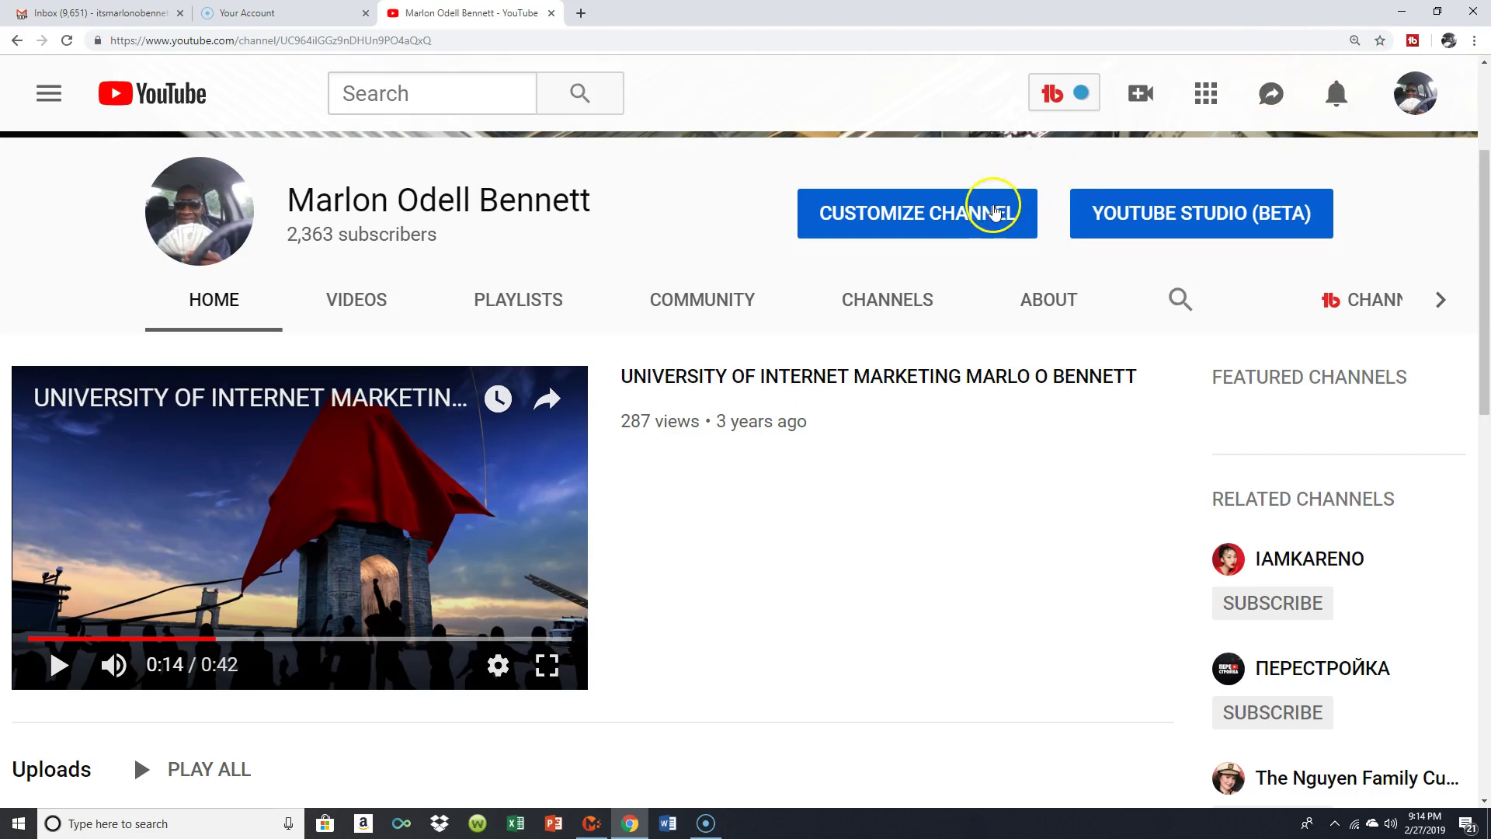
Open the channel's customization page and go to its Video Manager.
left_click(968, 219)
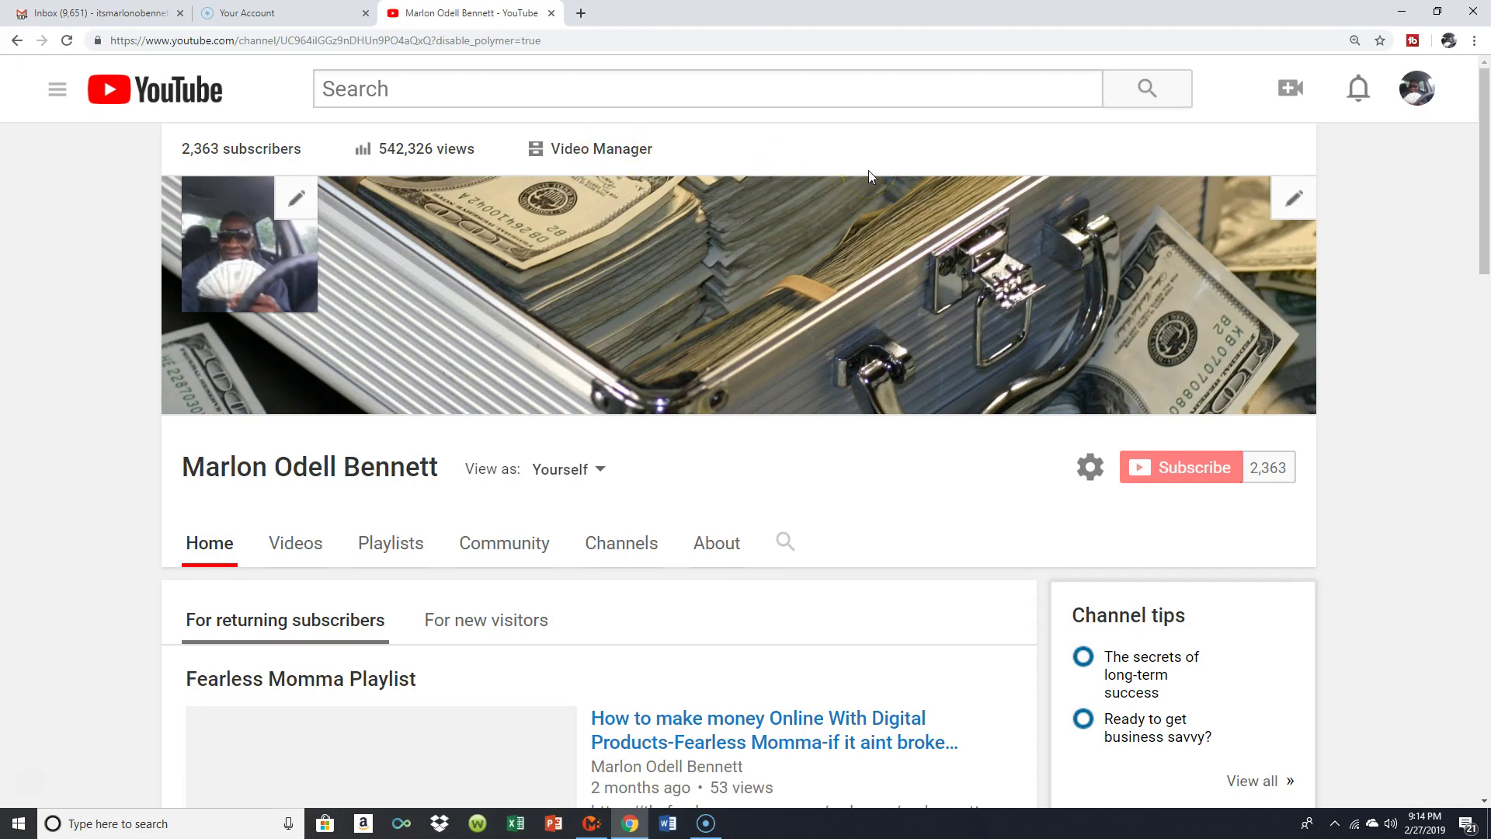
left_click(587, 154)
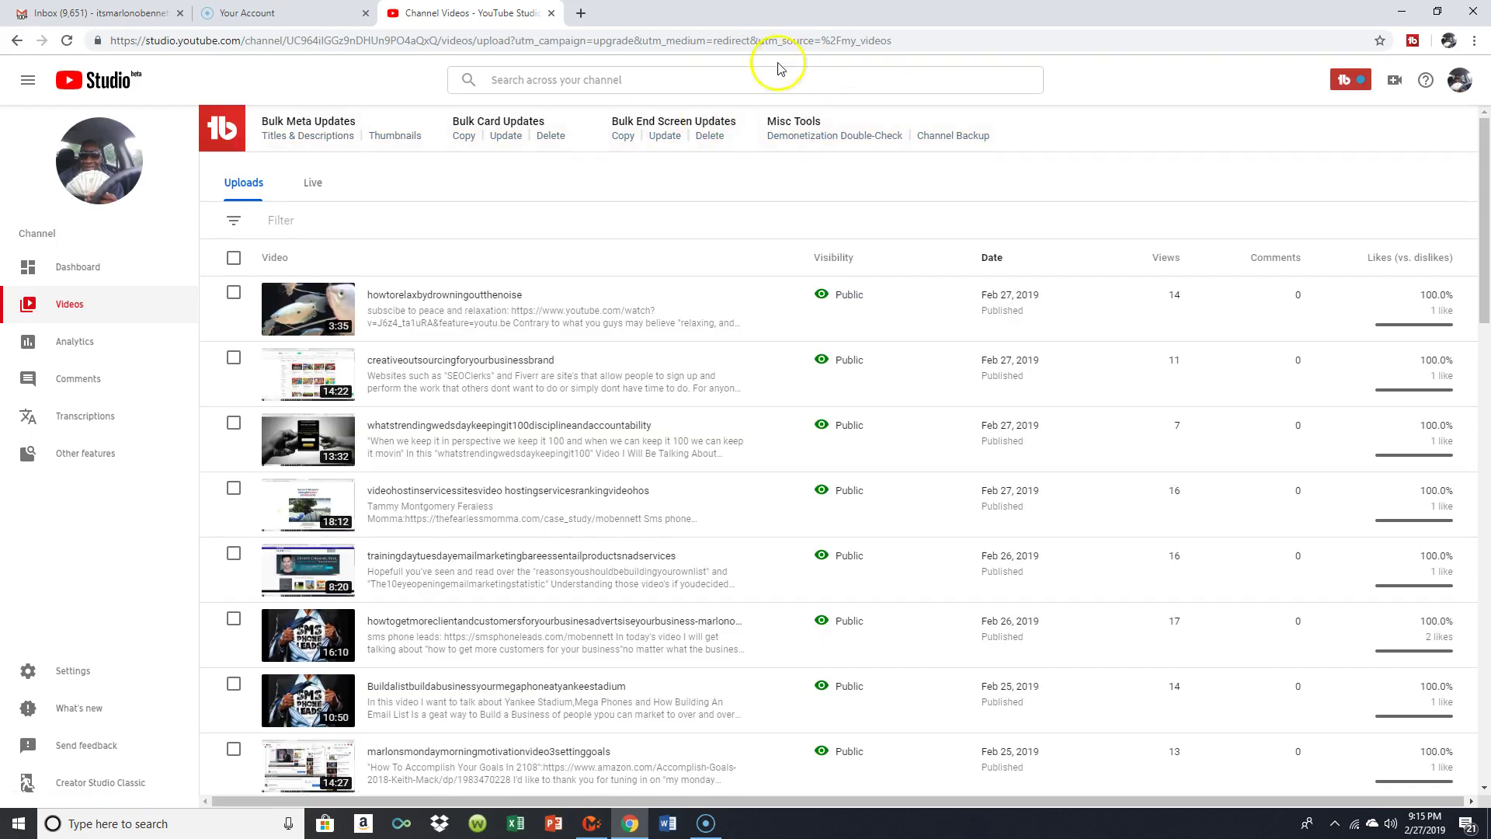
Look through the list of uploaded videos with their visibility, dates, views, comments and likes.
scroll(1360, 203, "down", 4)
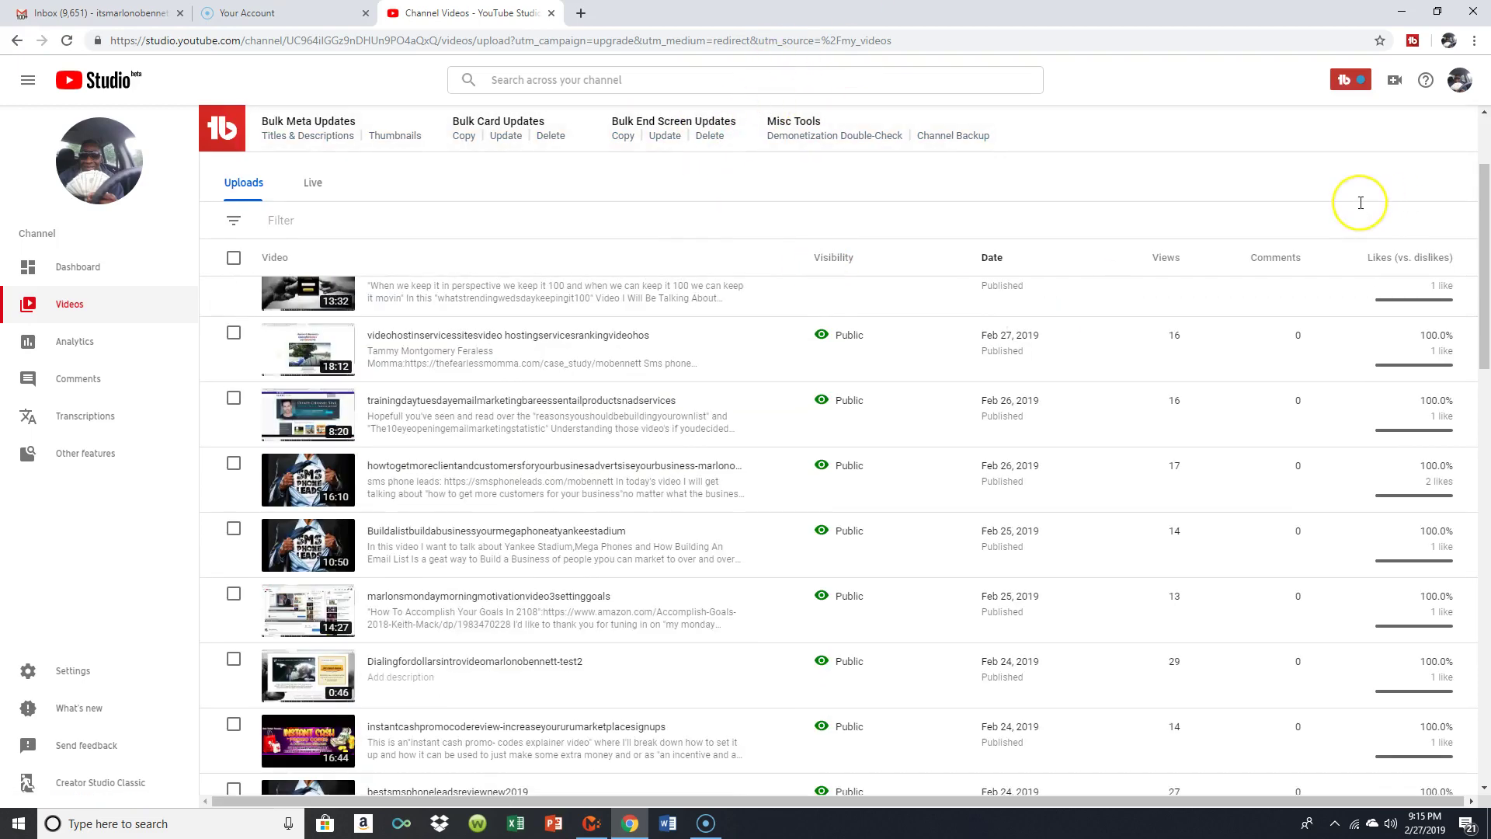
scroll(1361, 203, "down", 3)
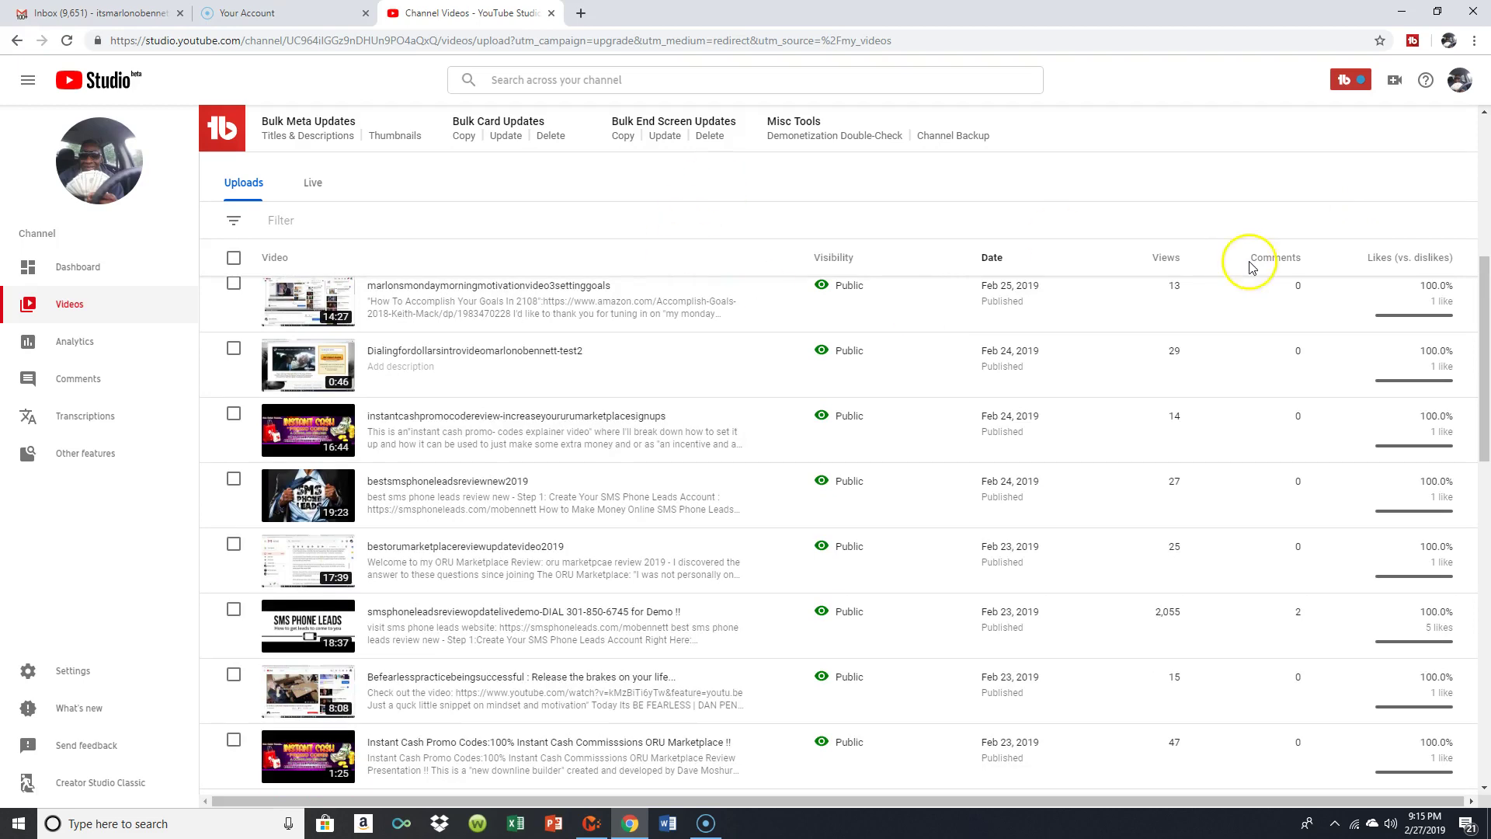
scroll(1251, 262, "up", 1)
scroll(1250, 265, "up", 1)
scroll(1251, 266, "up", 2)
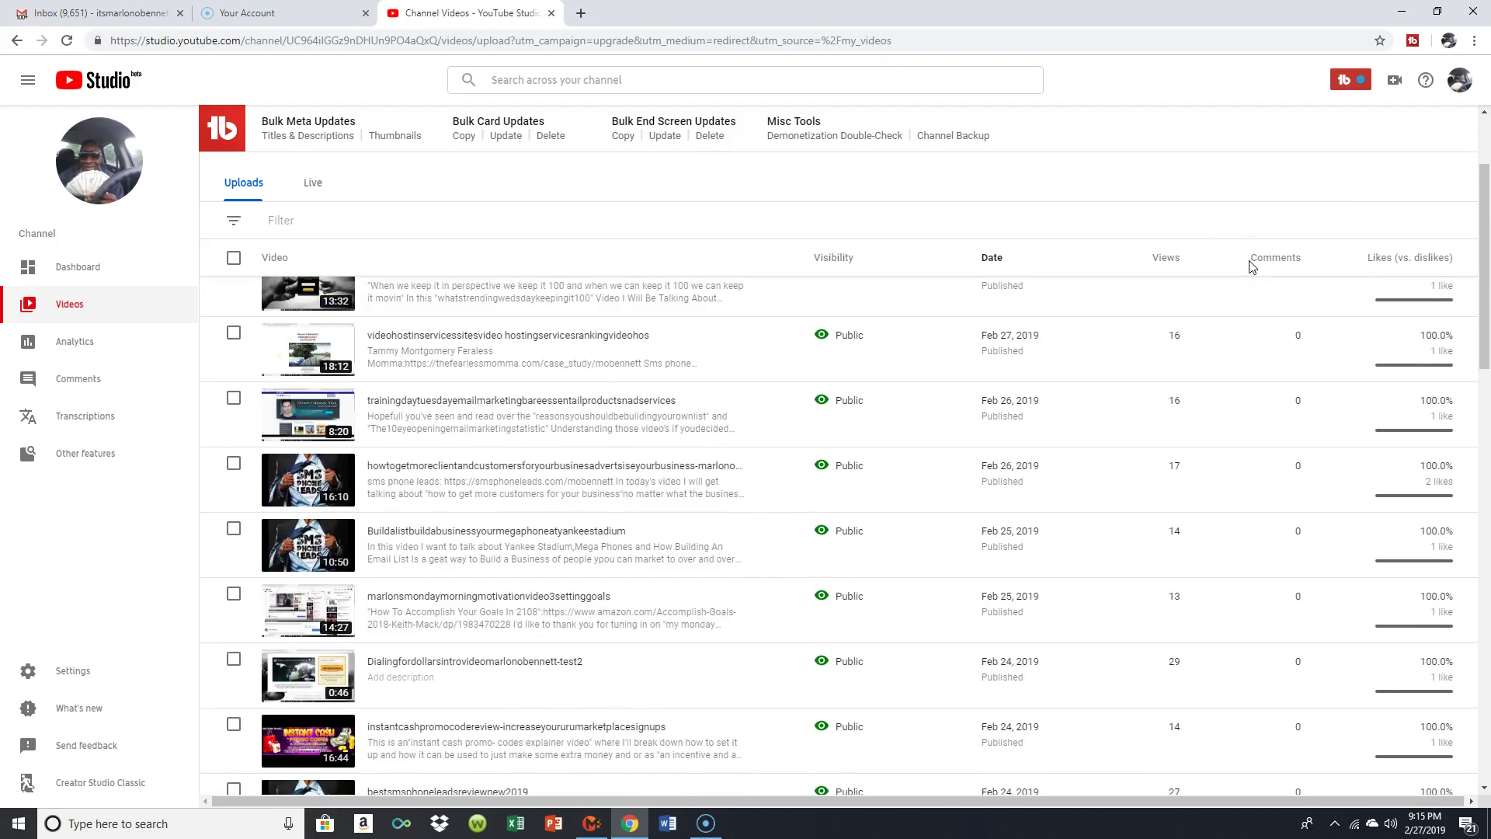
scroll(1252, 267, "up", 2)
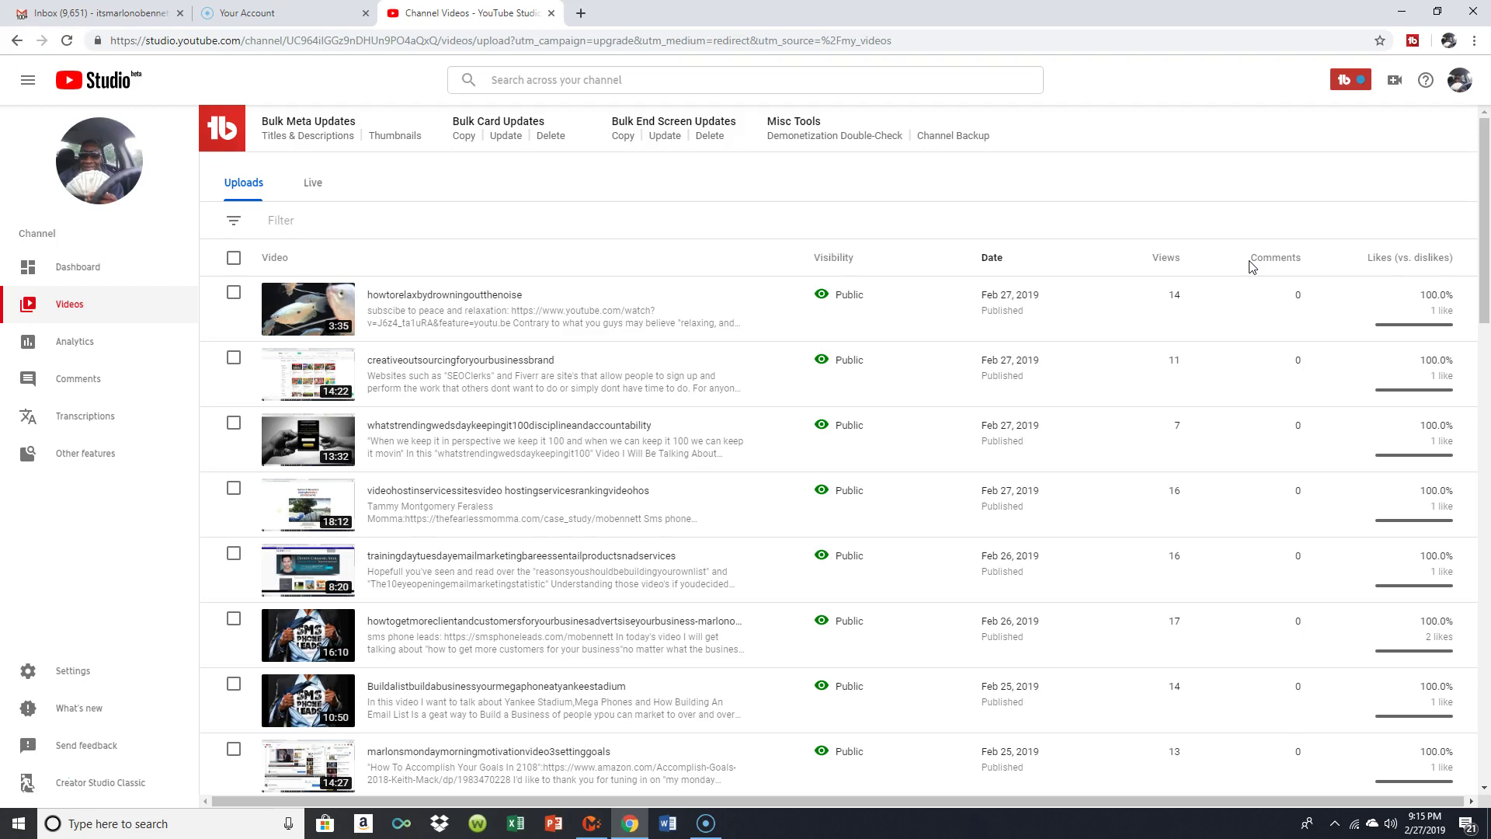
scroll(1252, 266, "down", 1)
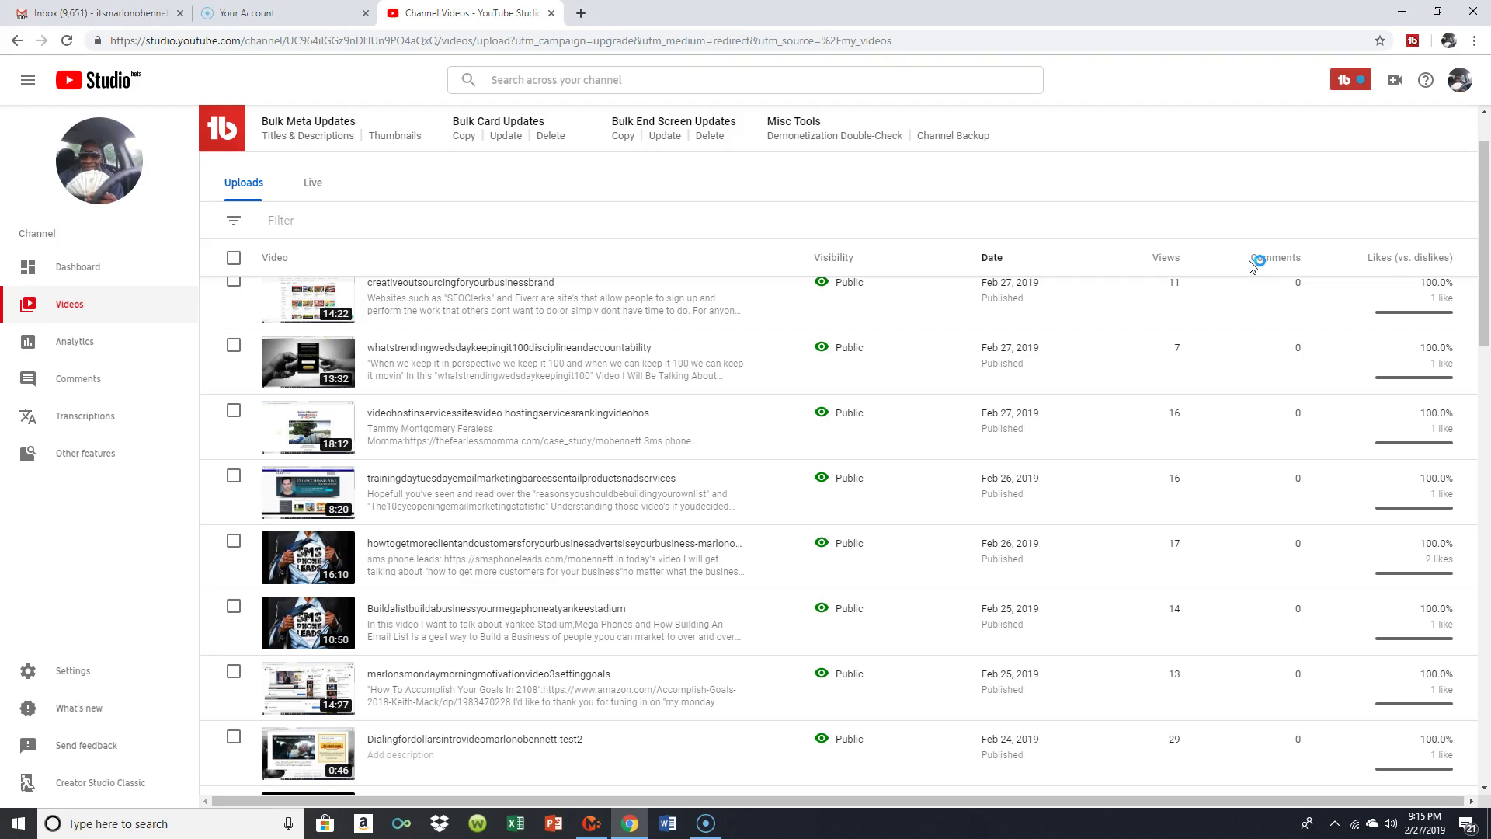
scroll(1253, 267, "up", 1)
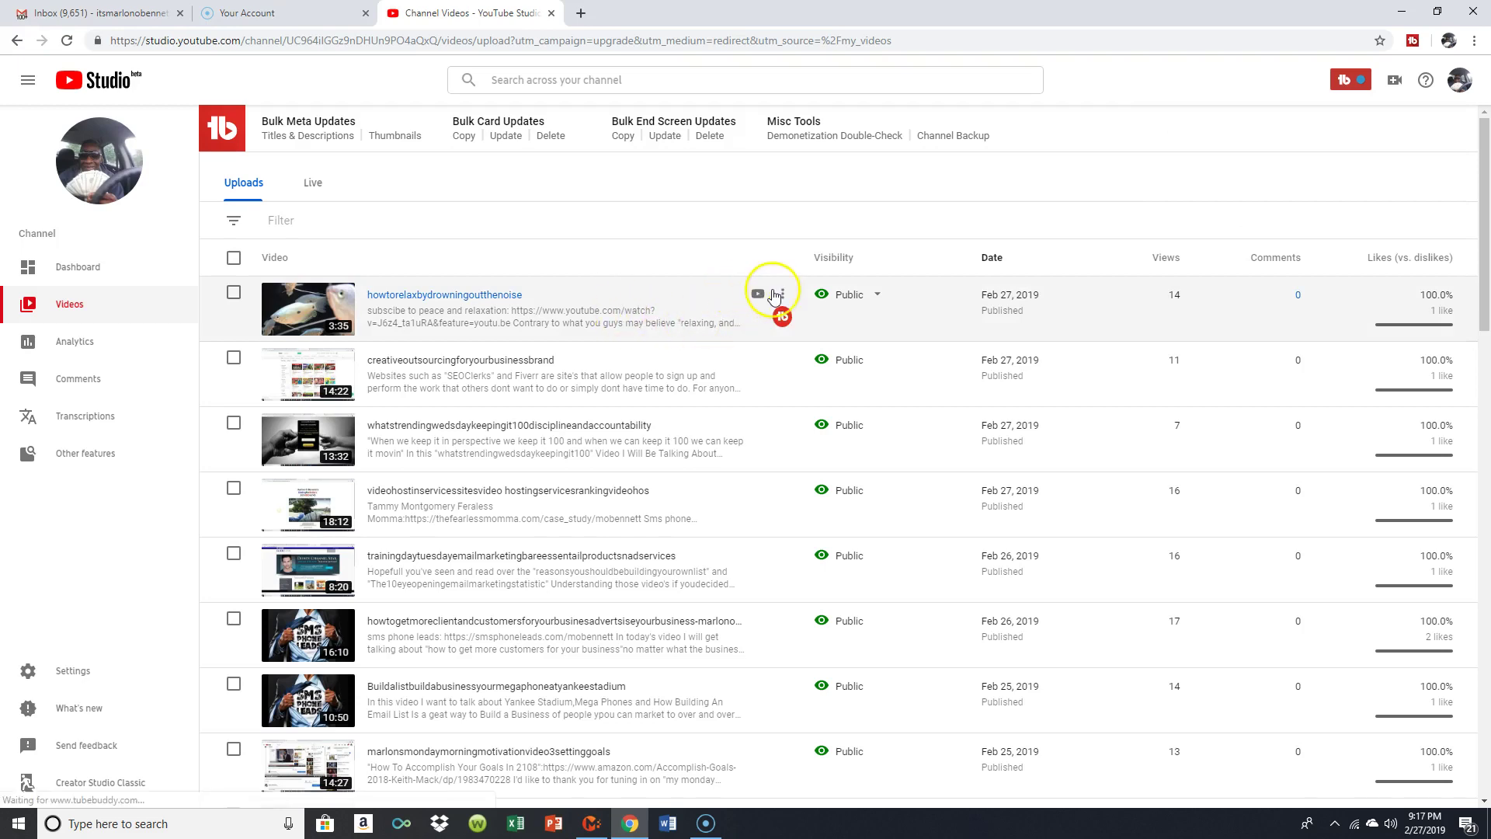
Open the video "howtorelaxbydrowningoutthenoise" on YouTube and pause its playback.
left_click(759, 293)
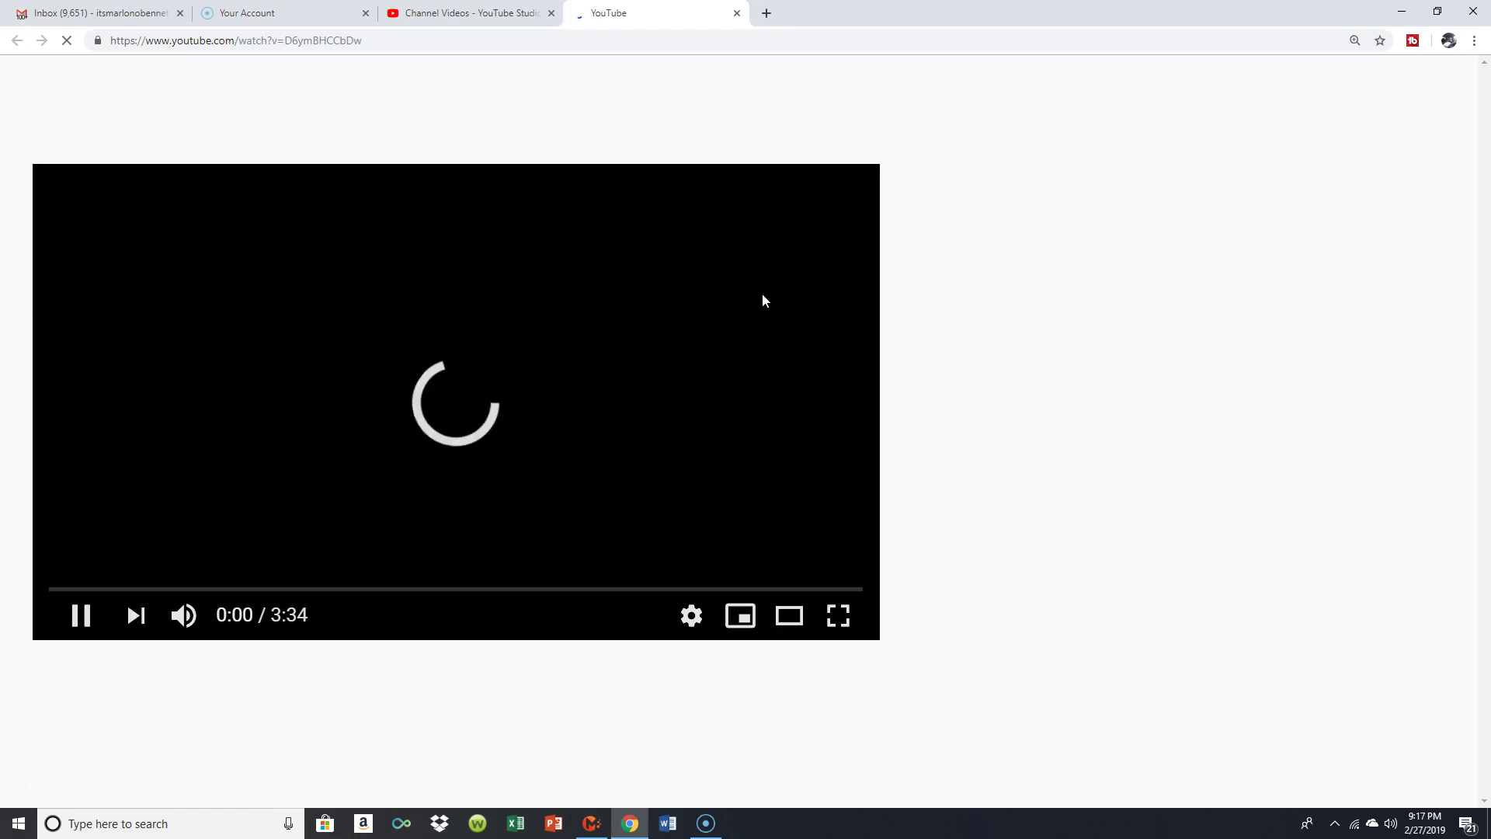
left_click(571, 379)
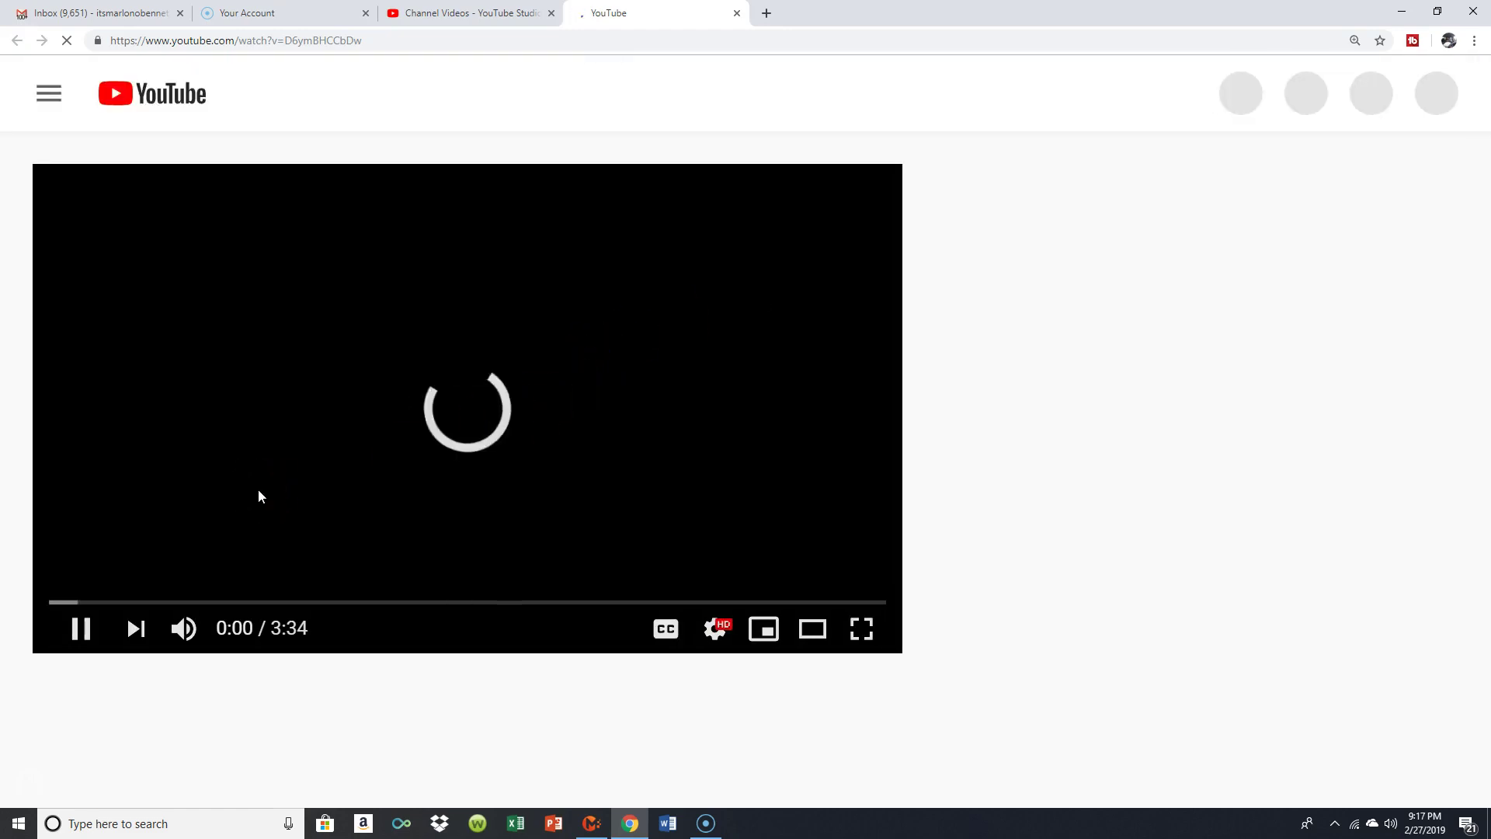
left_click(320, 456)
left_click(136, 573)
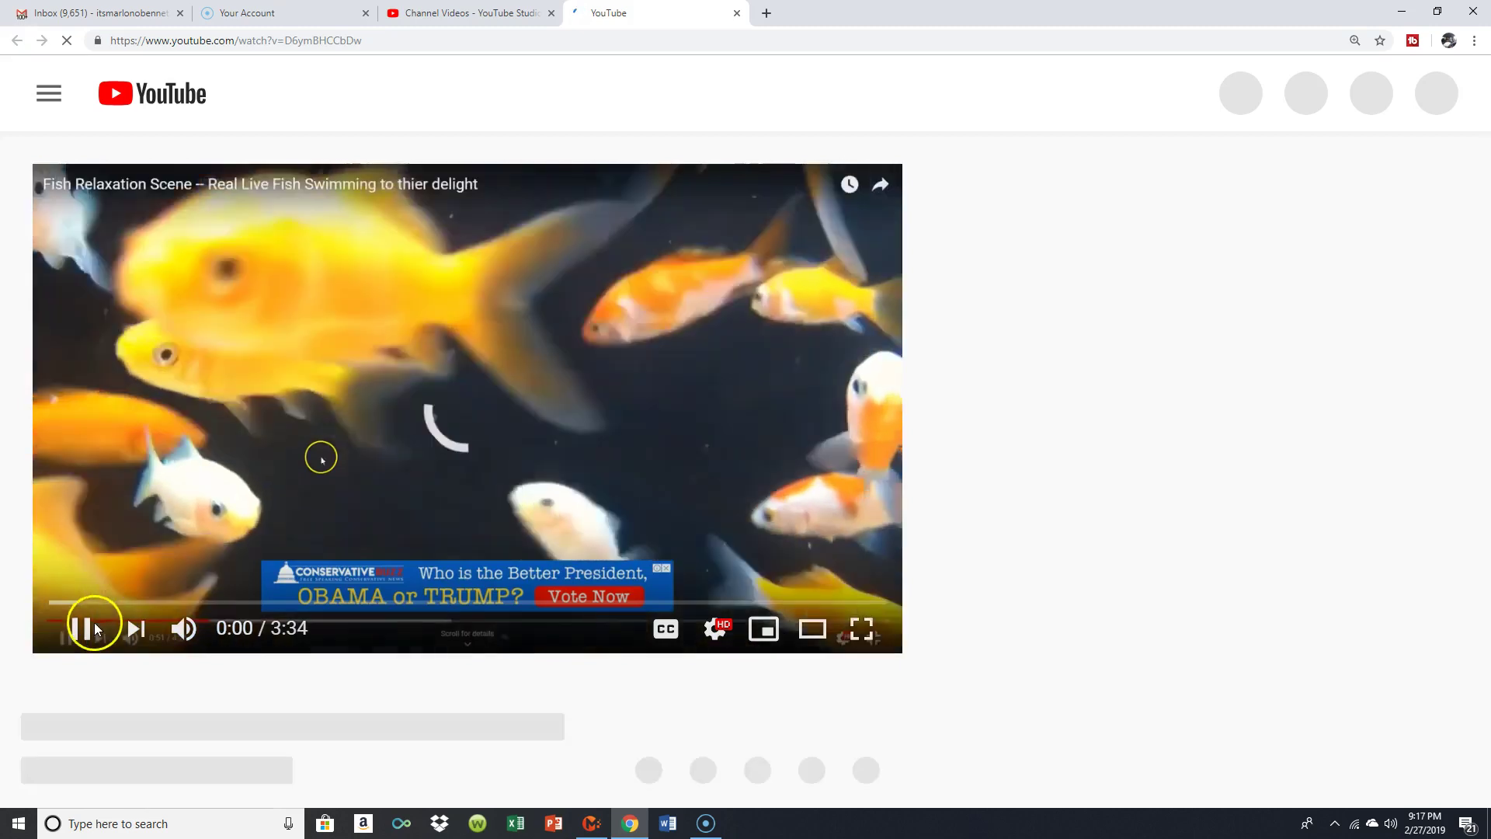
left_click(82, 630)
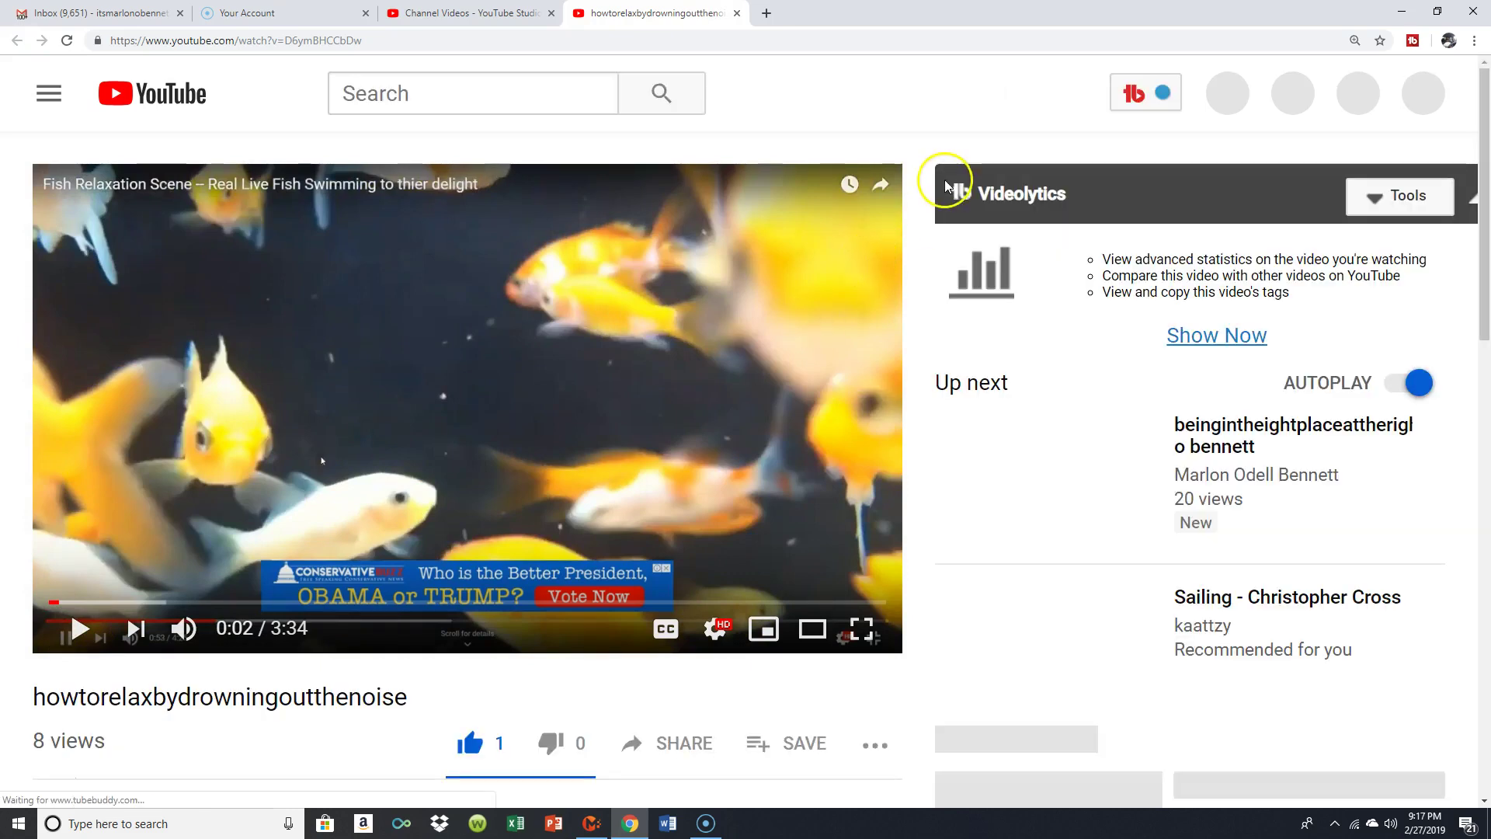
Open the fish video for editing from its watch page.
scroll(940, 175, "down", 1)
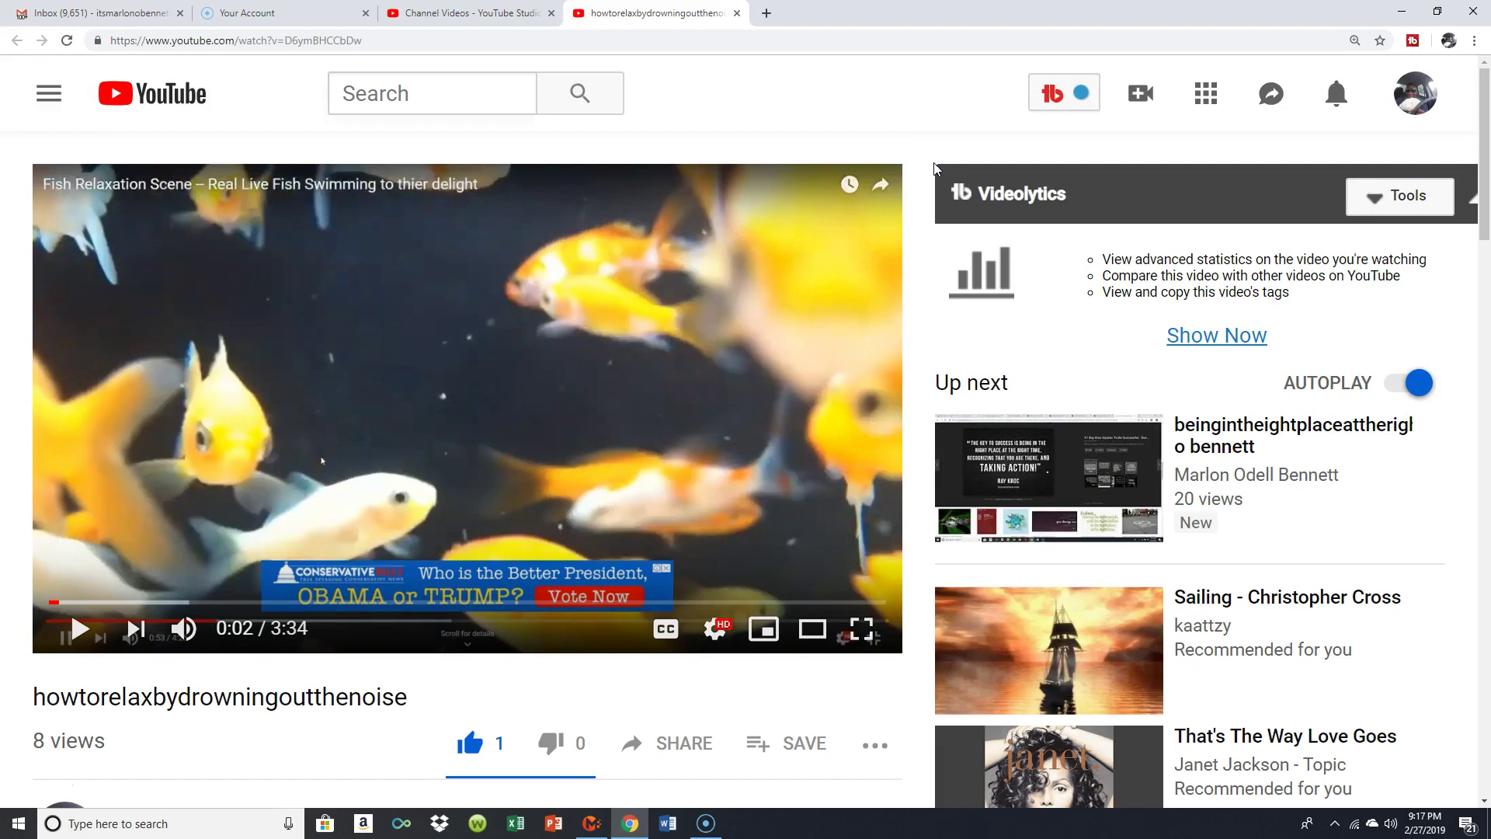
scroll(924, 194, "down", 2)
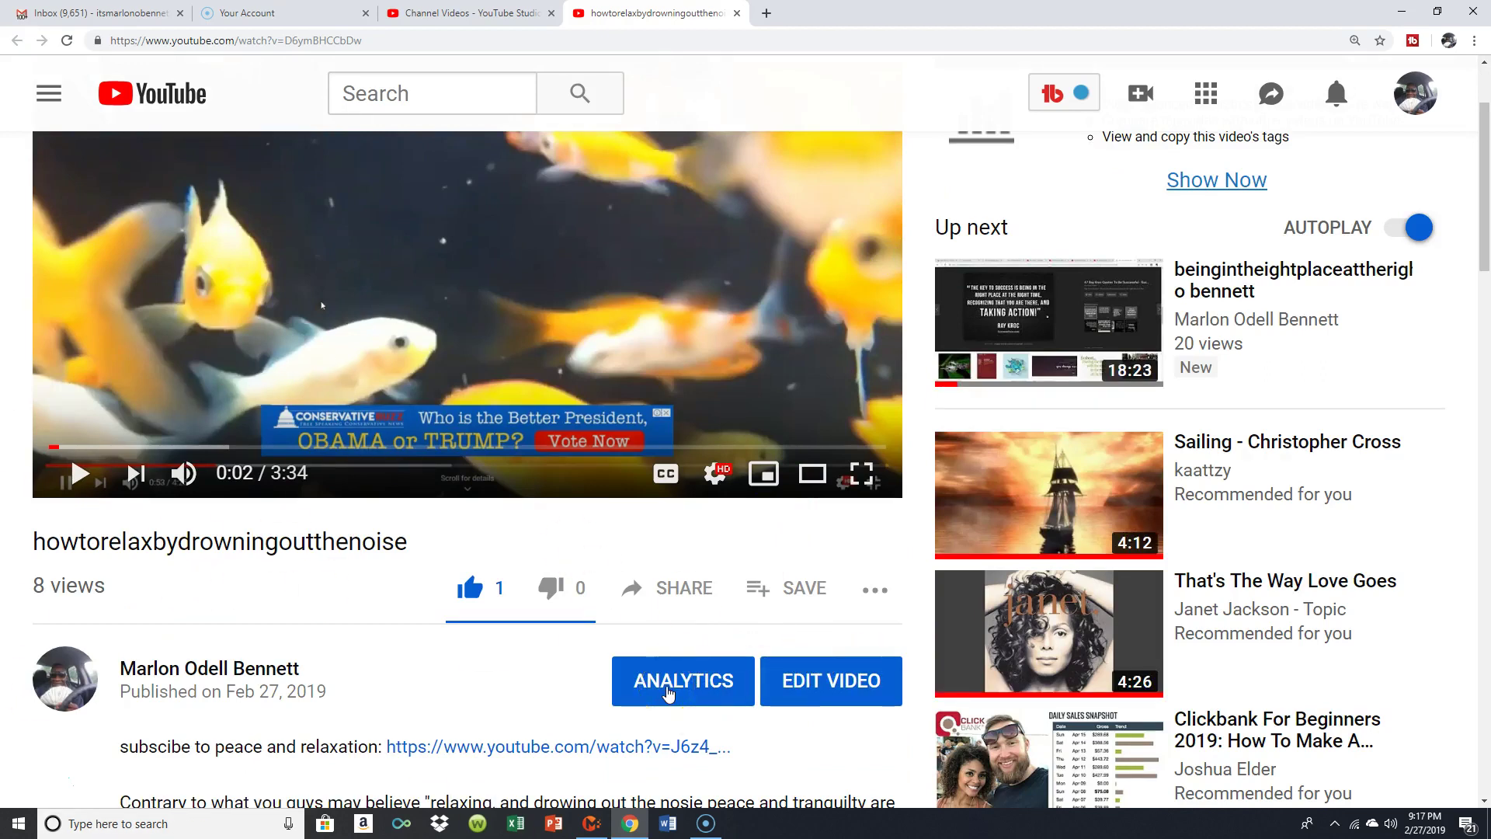
left_click(668, 694)
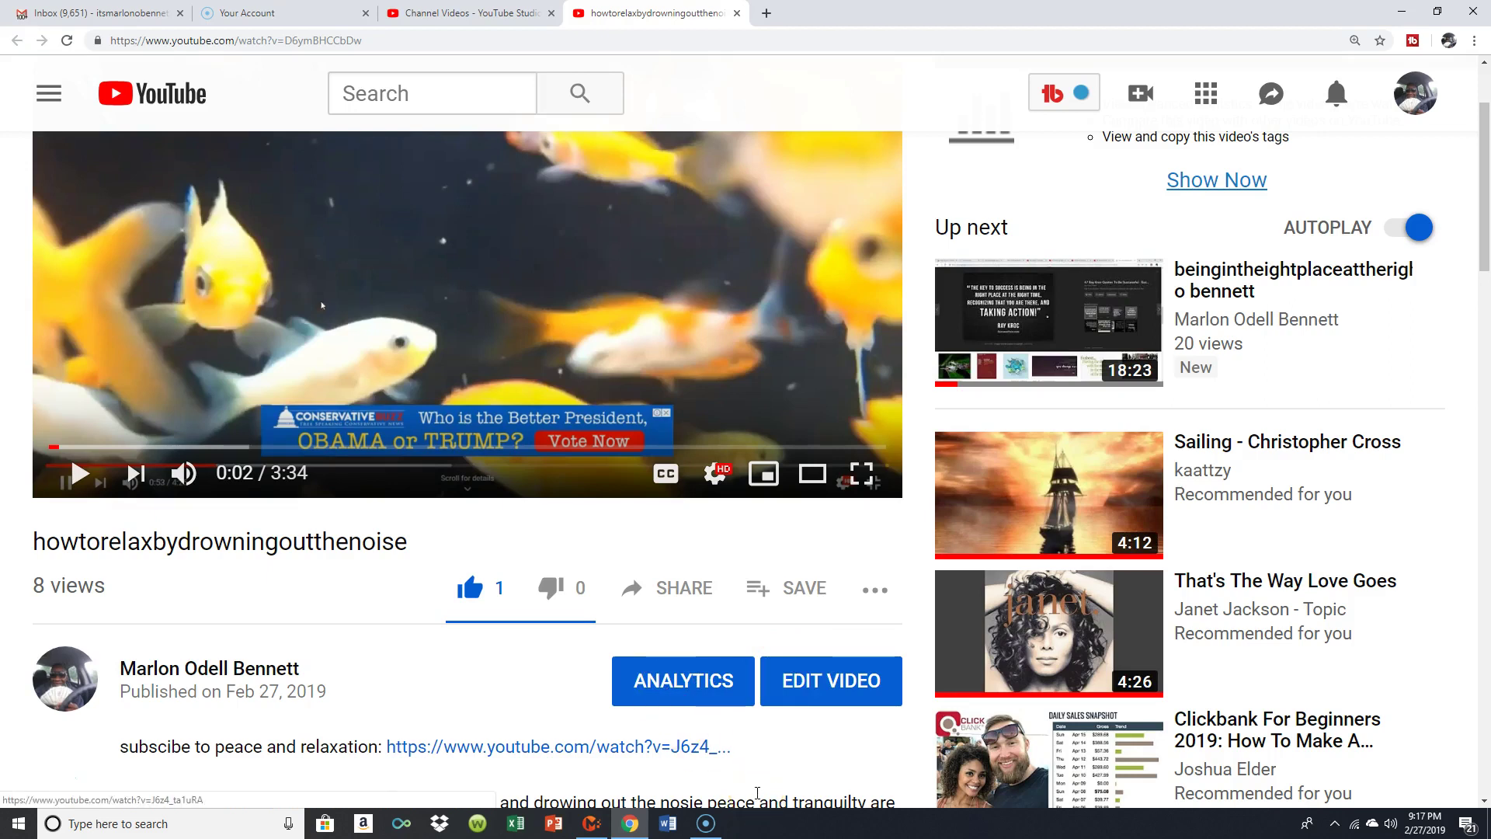
left_click(800, 681)
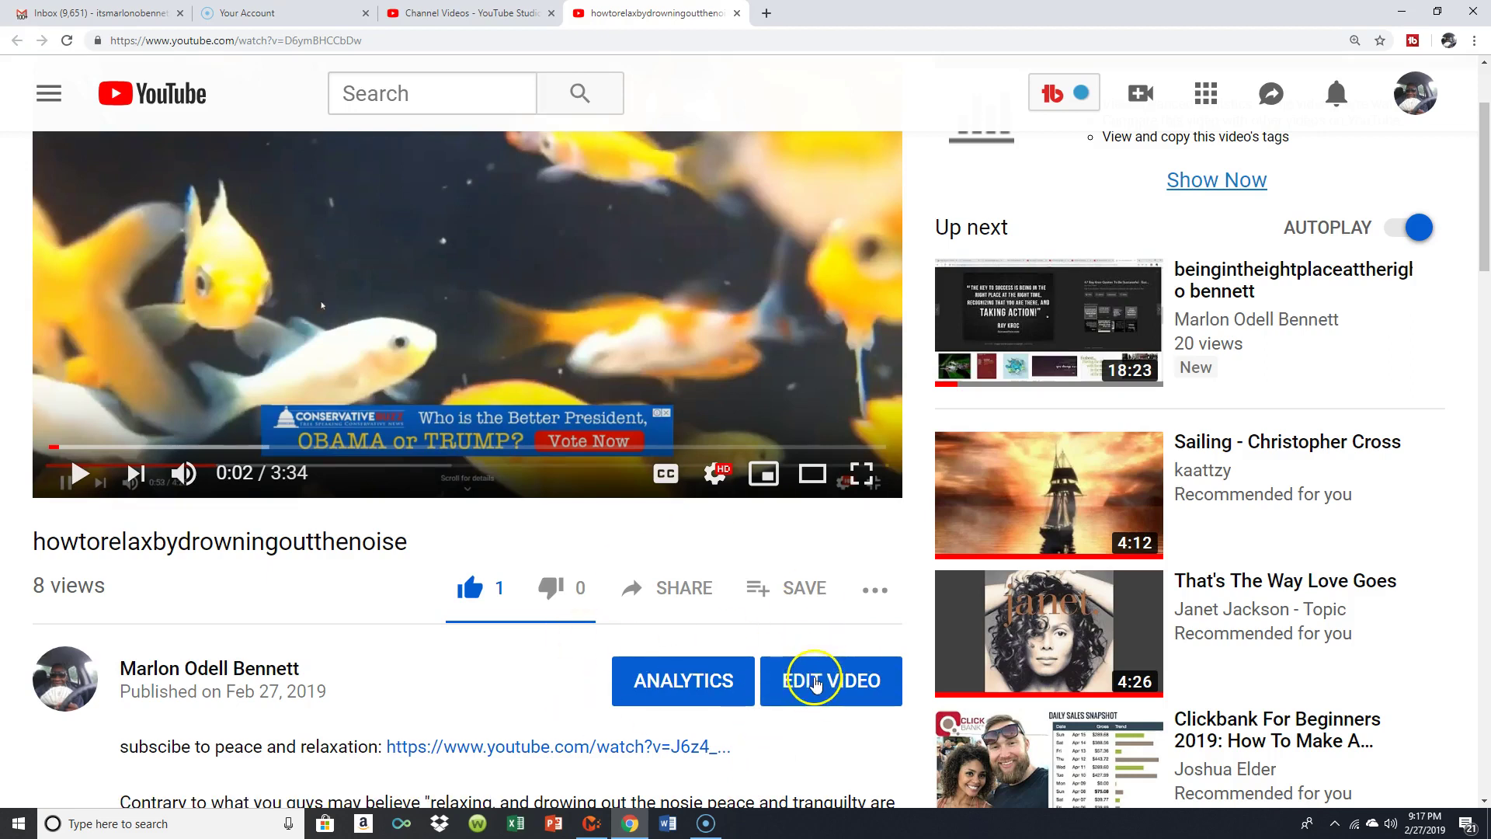
left_click(815, 683)
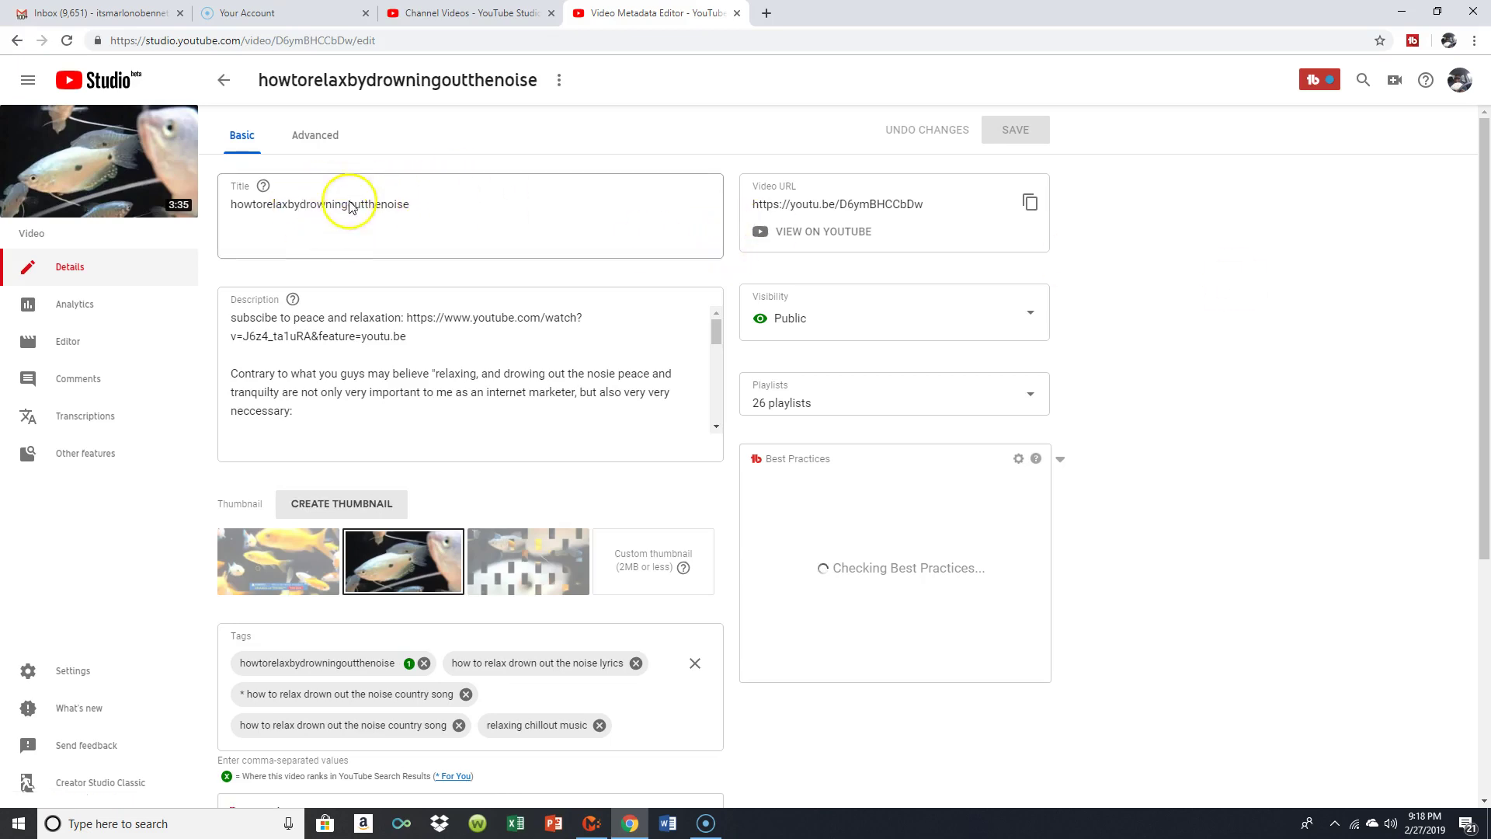
Review the video's title, description, thumbnail choices, tags and TubeBuddy recommended tags in the basic details.
left_click(291, 203)
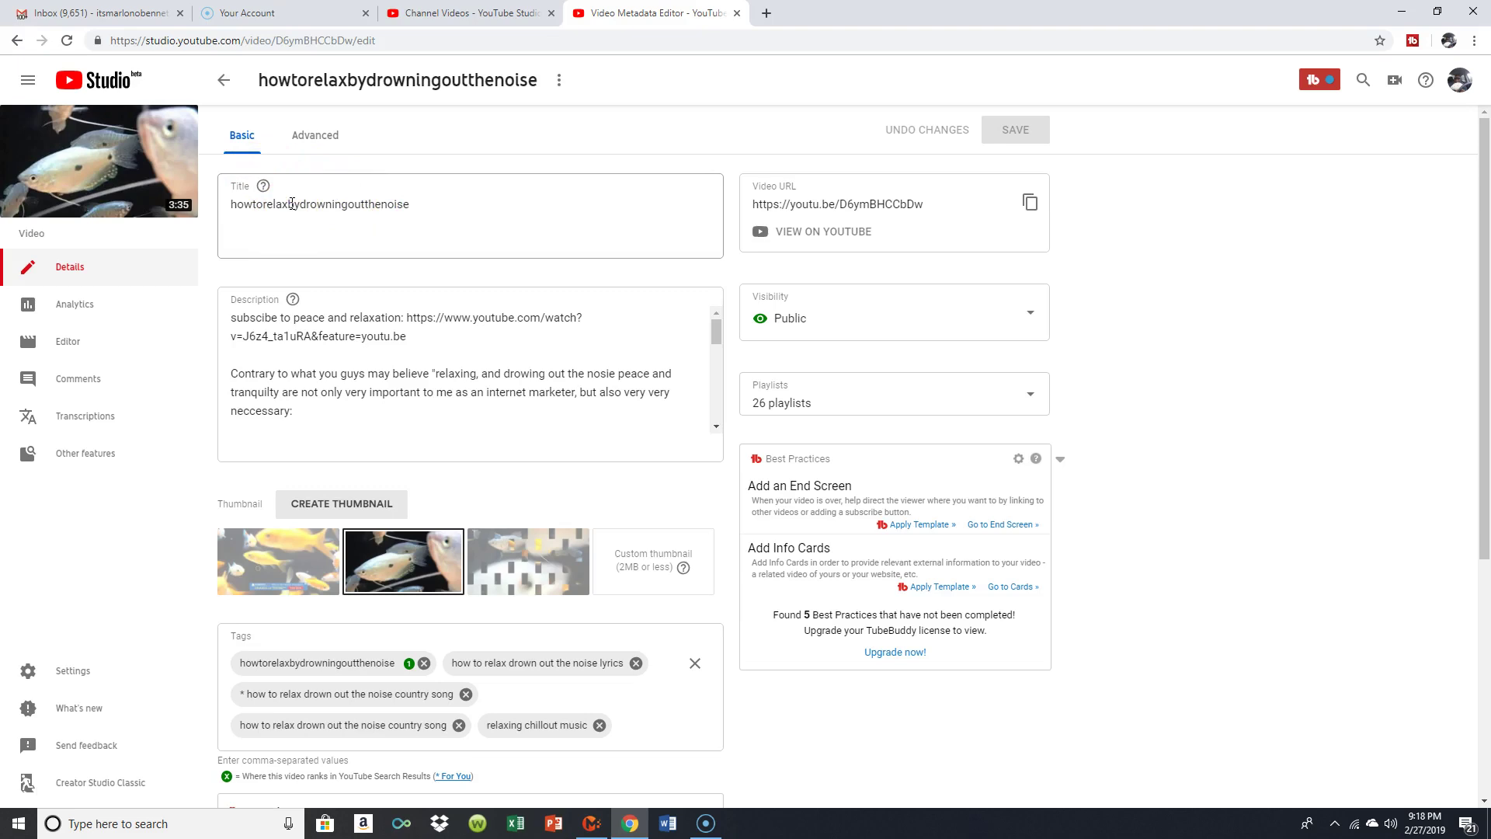
left_click(291, 200)
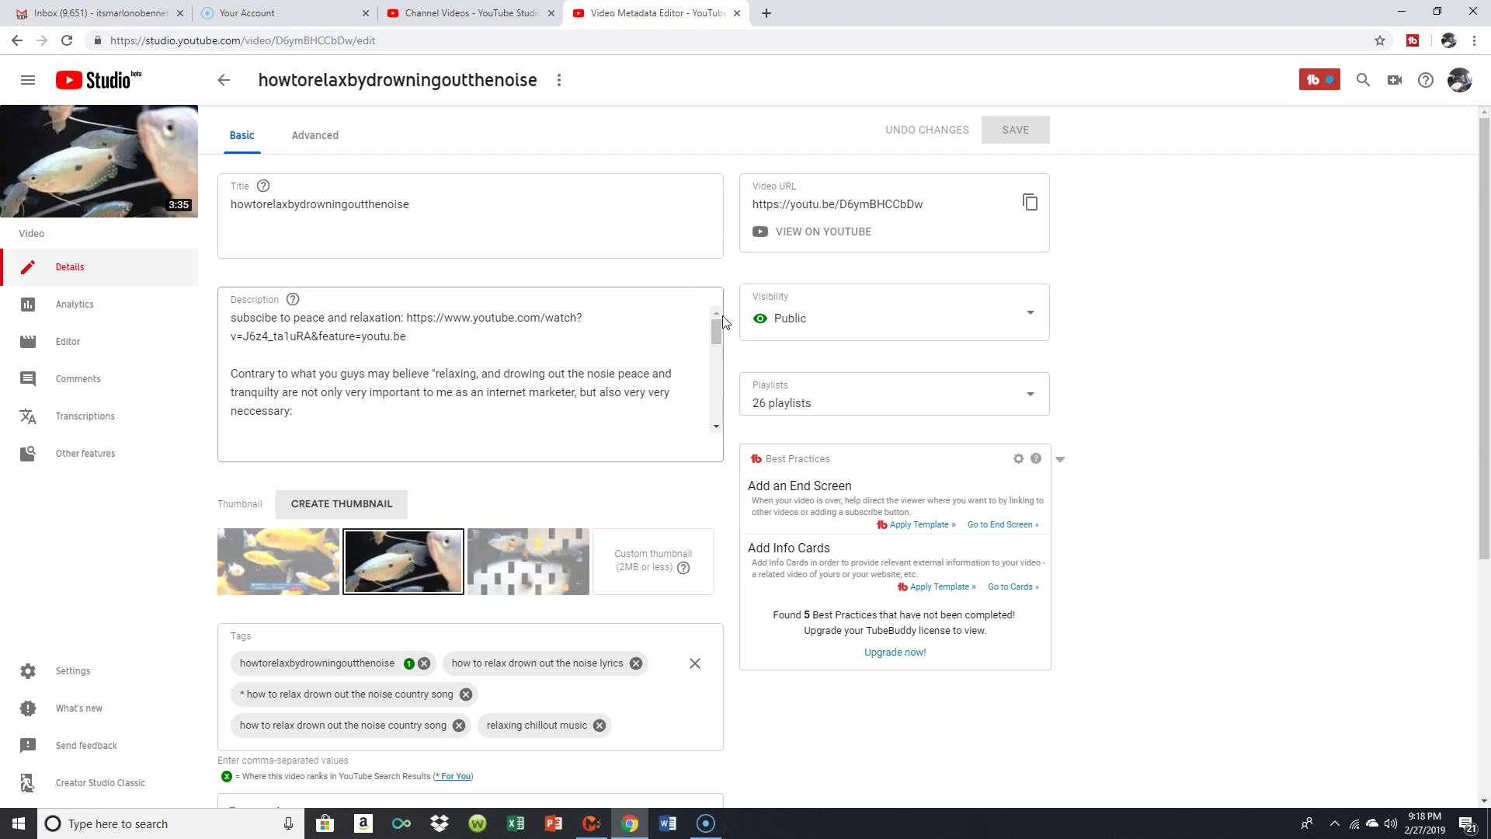
scroll(719, 322, "down", 5)
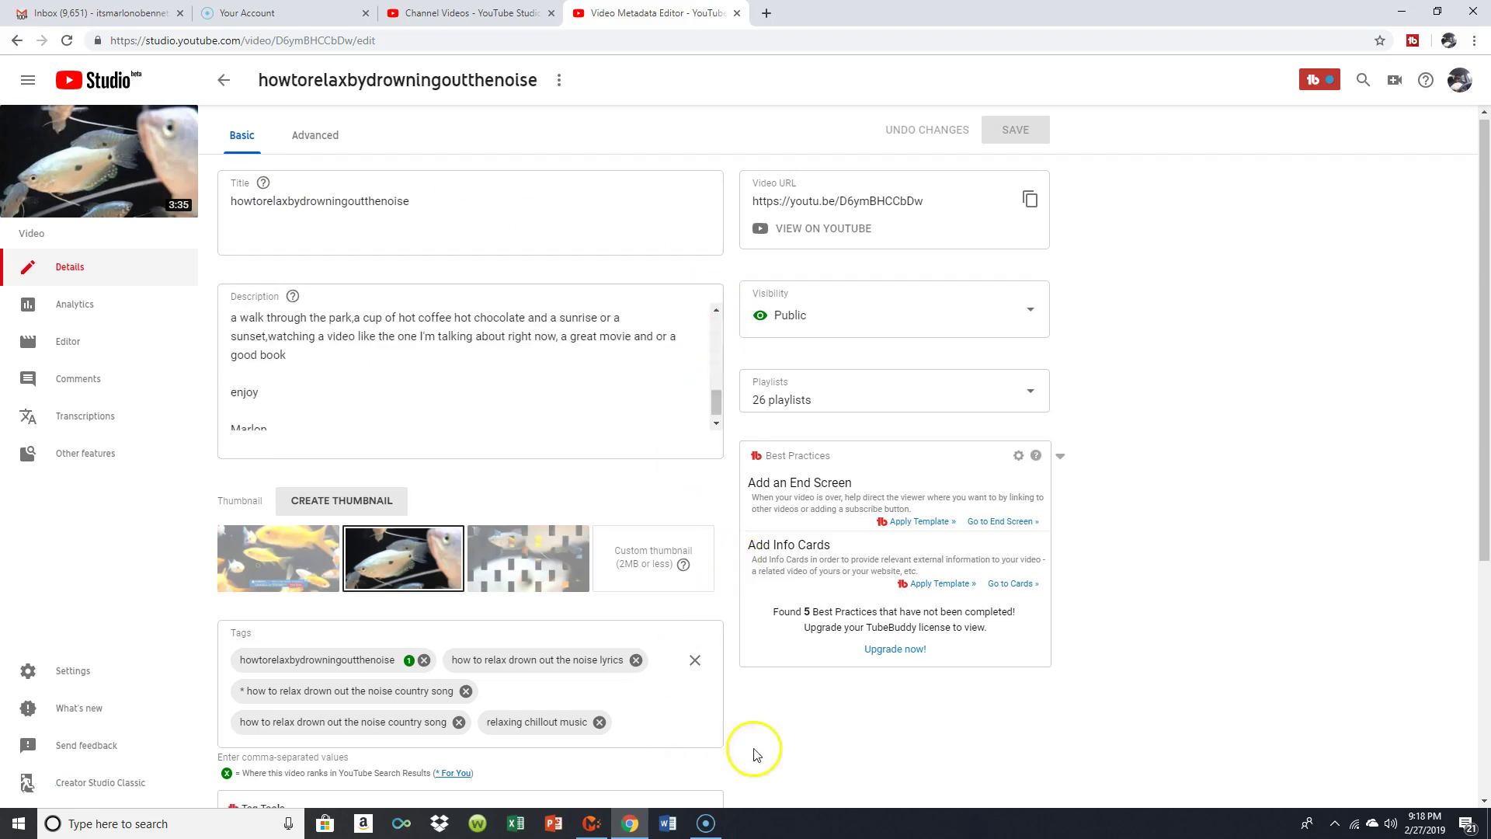
scroll(1032, 689, "down", 3)
scroll(816, 444, "up", 2)
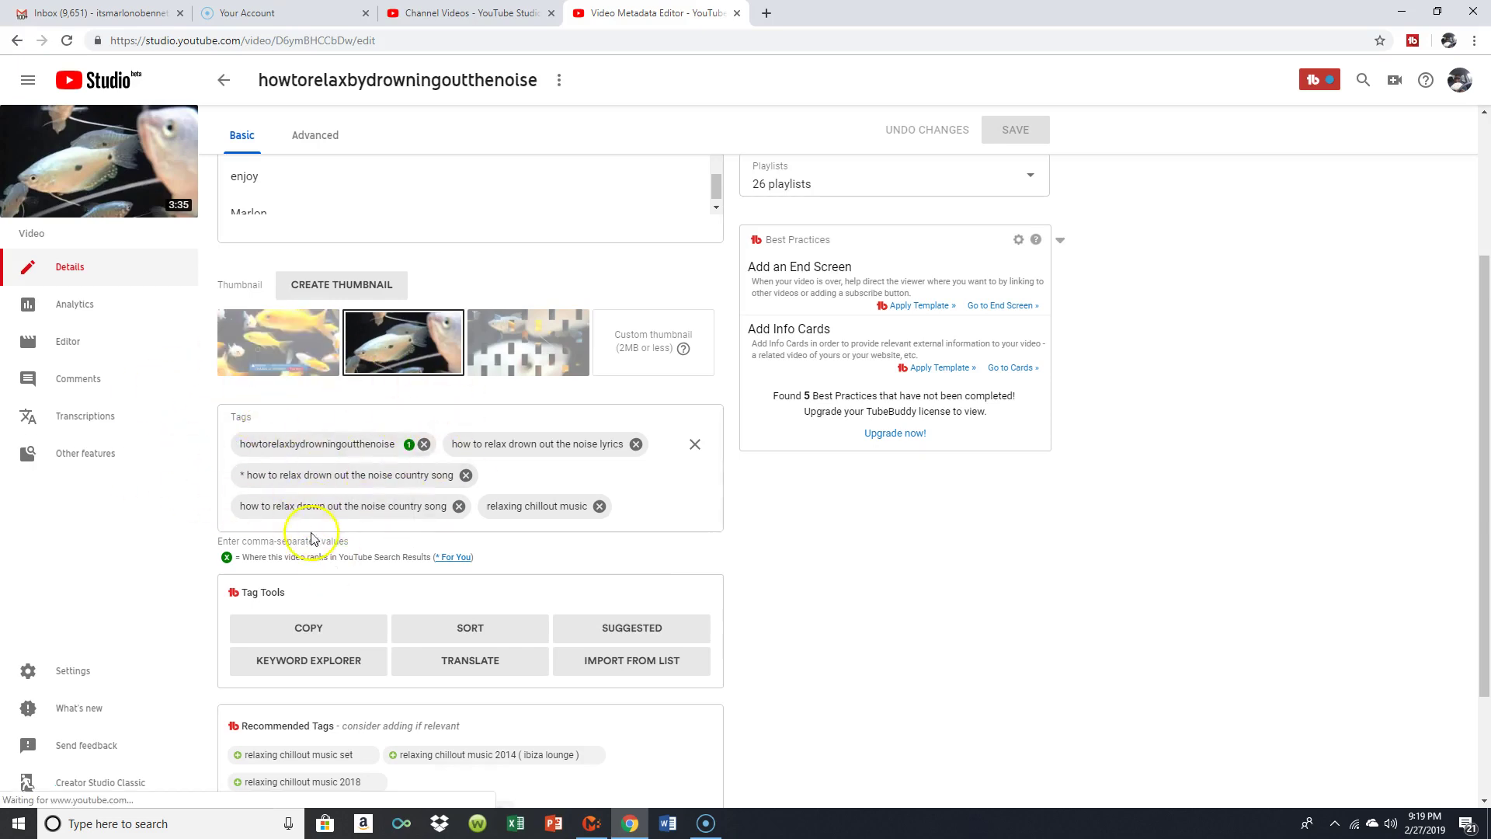
scroll(1349, 316, "up", 3)
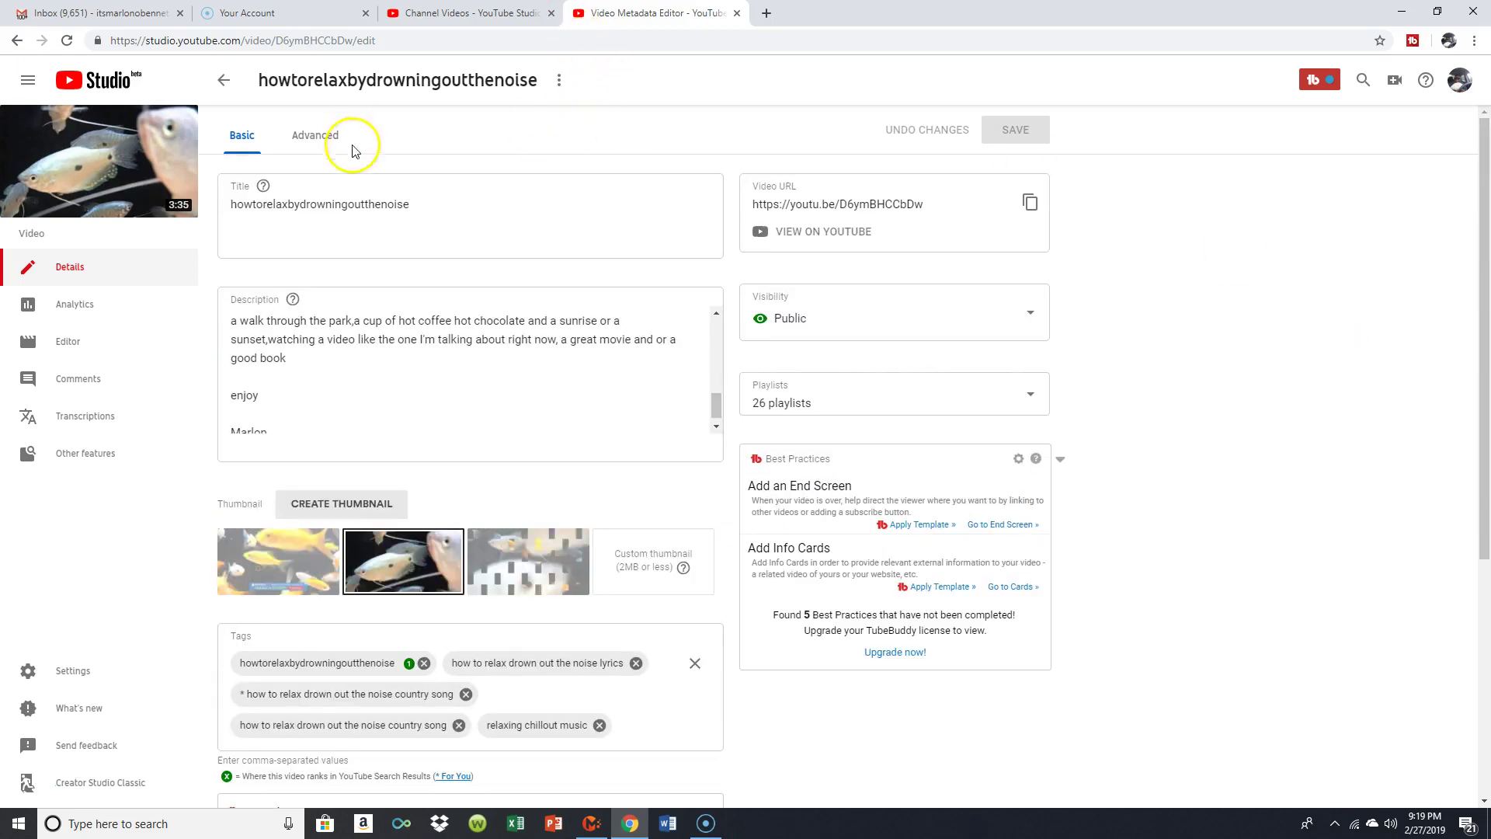
scroll(712, 393, "up", 3)
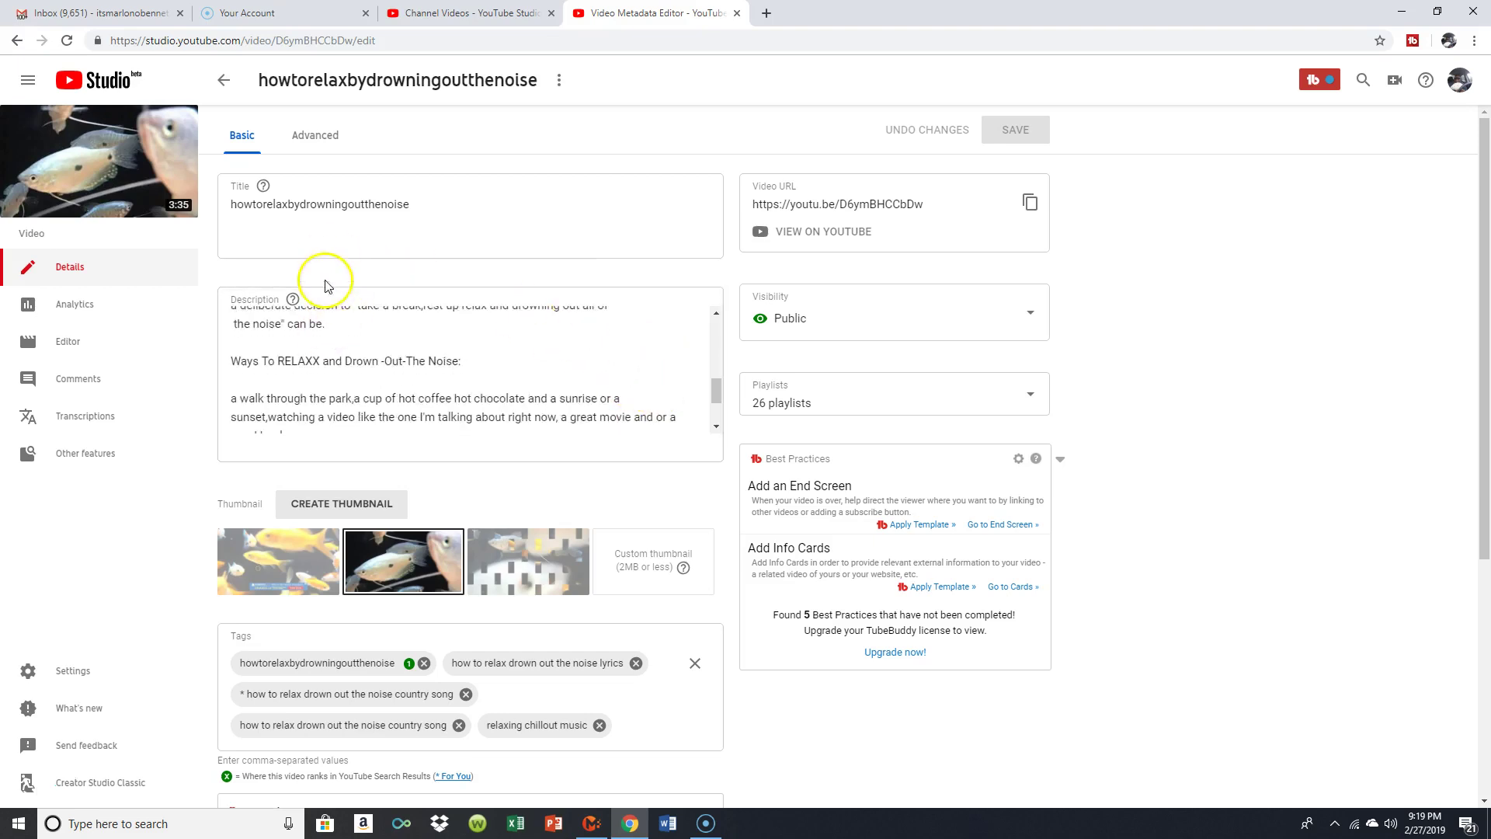
scroll(532, 371, "down", 2)
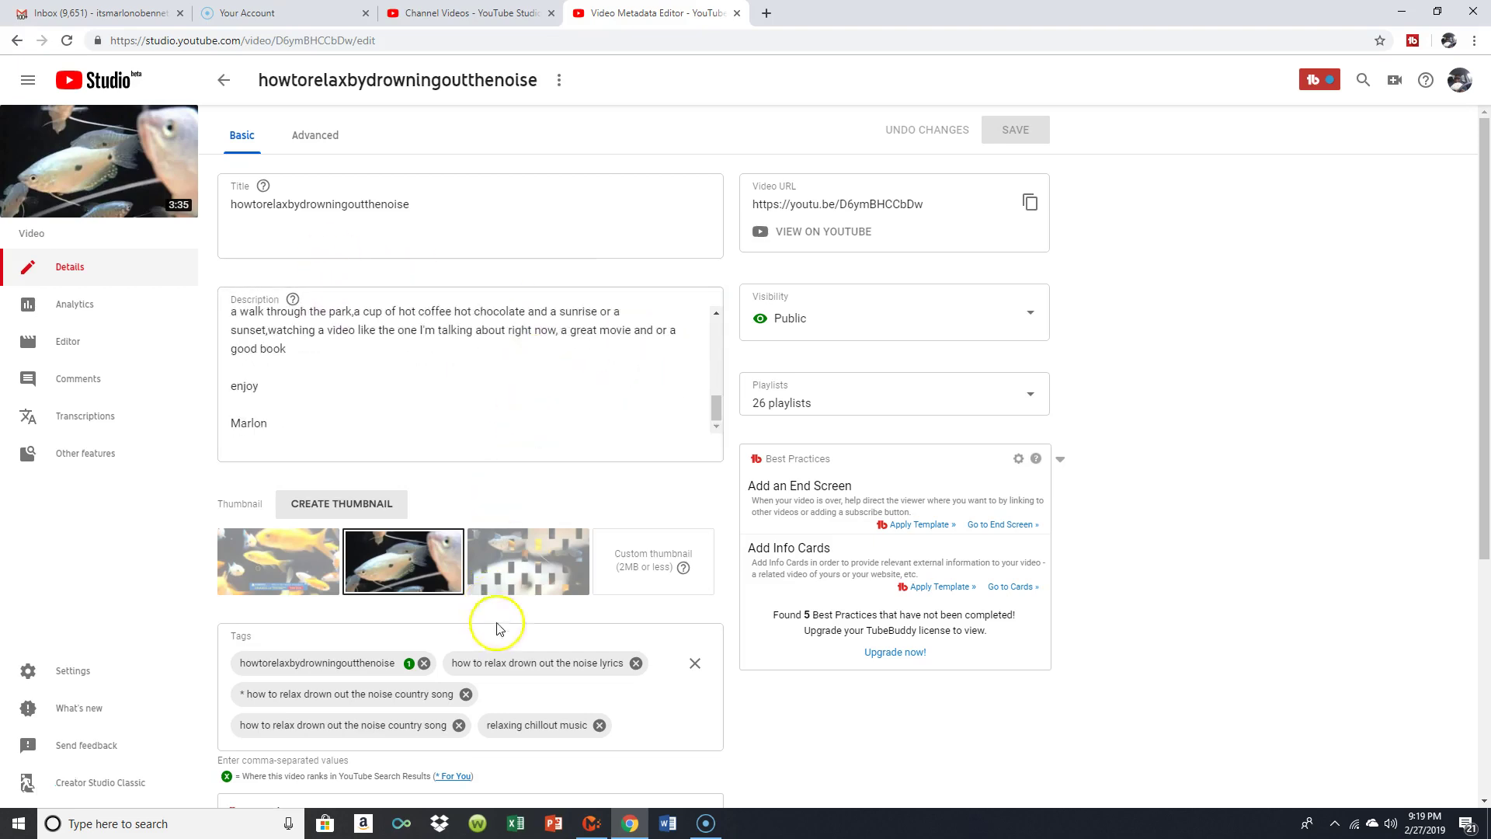
scroll(493, 626, "down", 1)
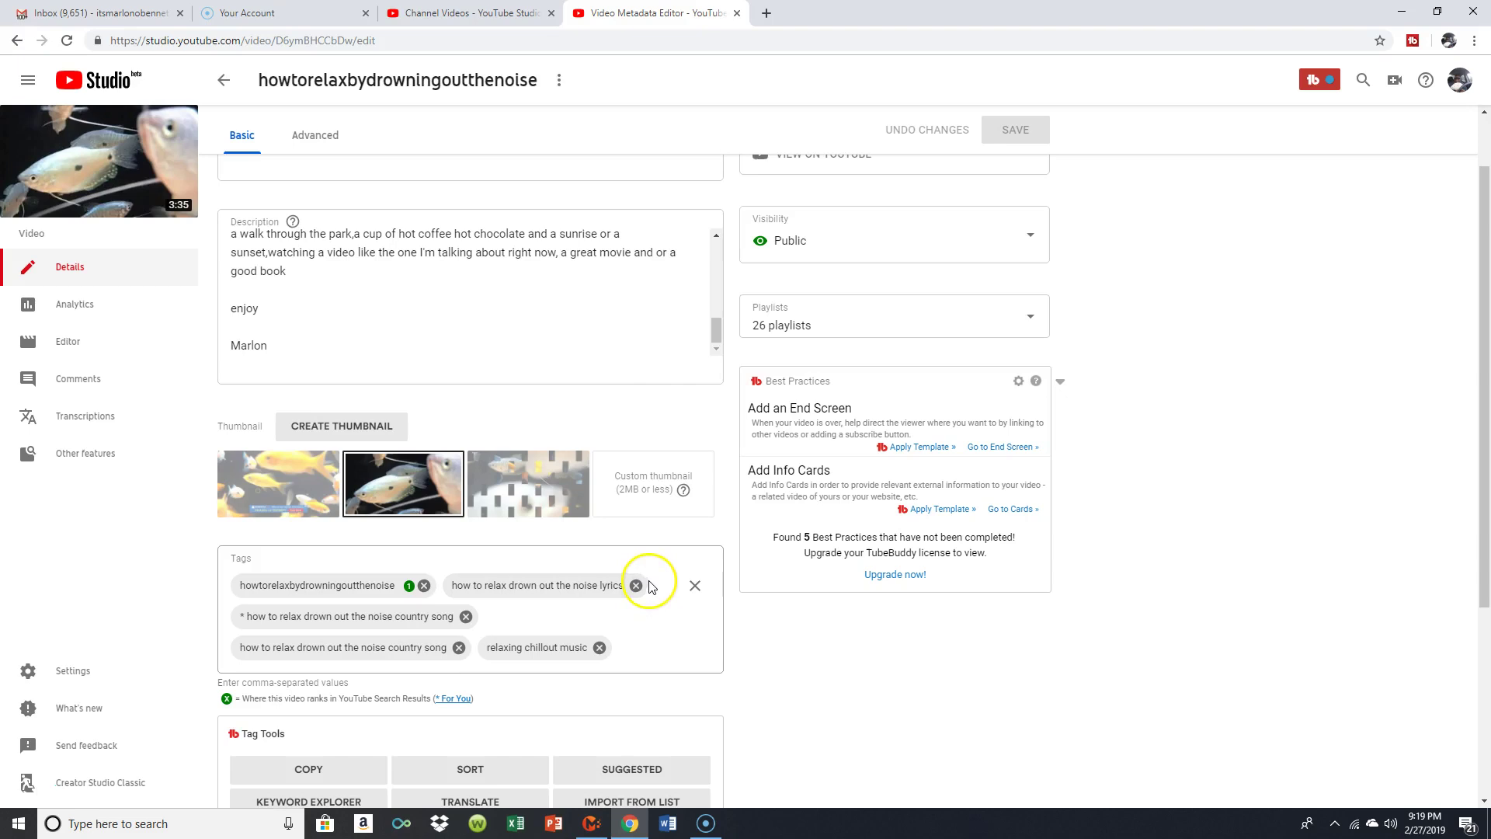
left_click(721, 326)
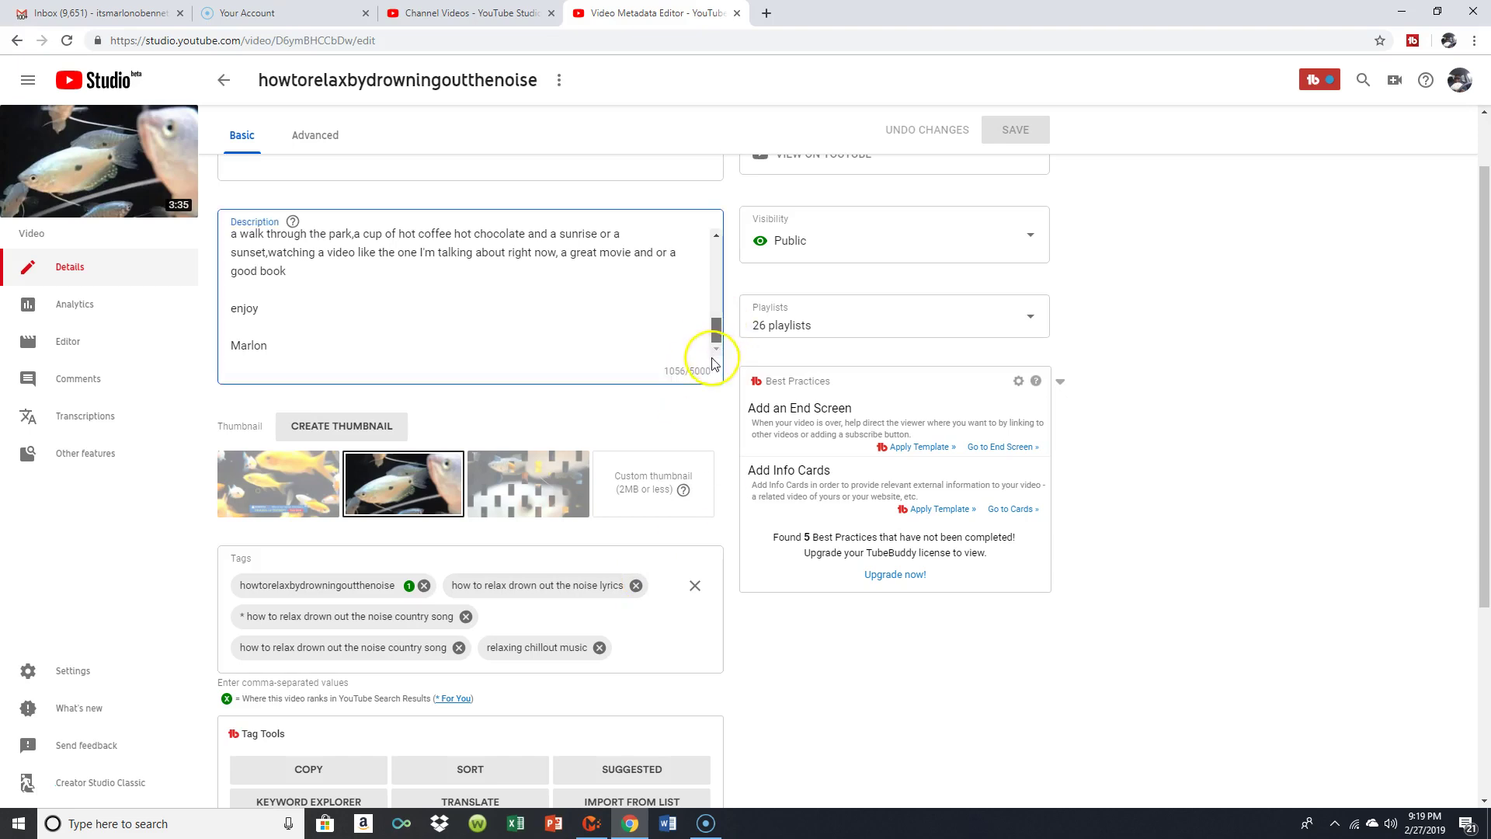
scroll(549, 330, "down", 3)
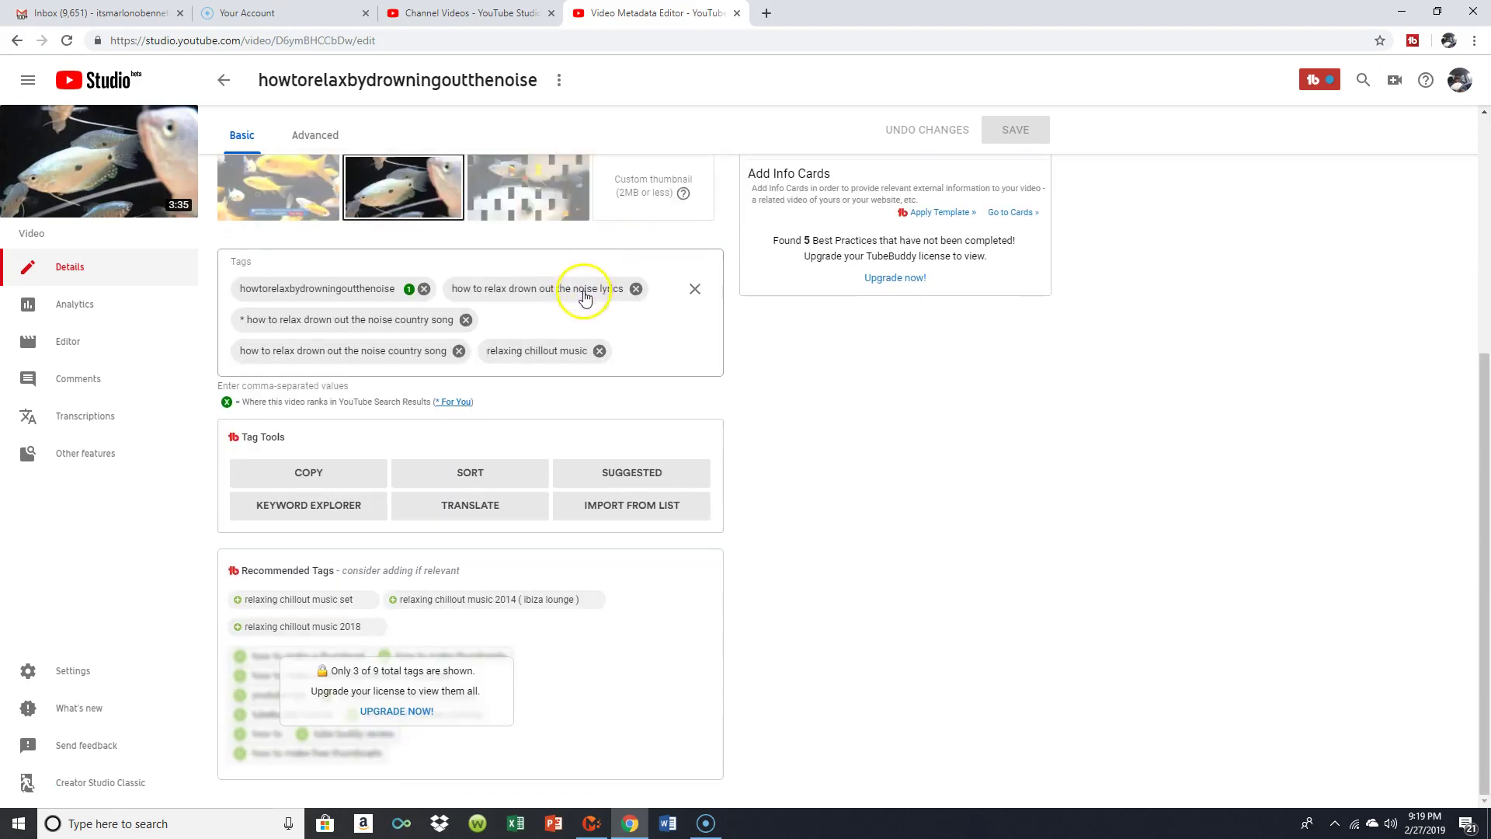
Add blank lines after the signature at the end of the video's description and remove them again.
scroll(806, 251, "up", 4)
scroll(539, 386, "down", 3)
scroll(540, 388, "up", 5)
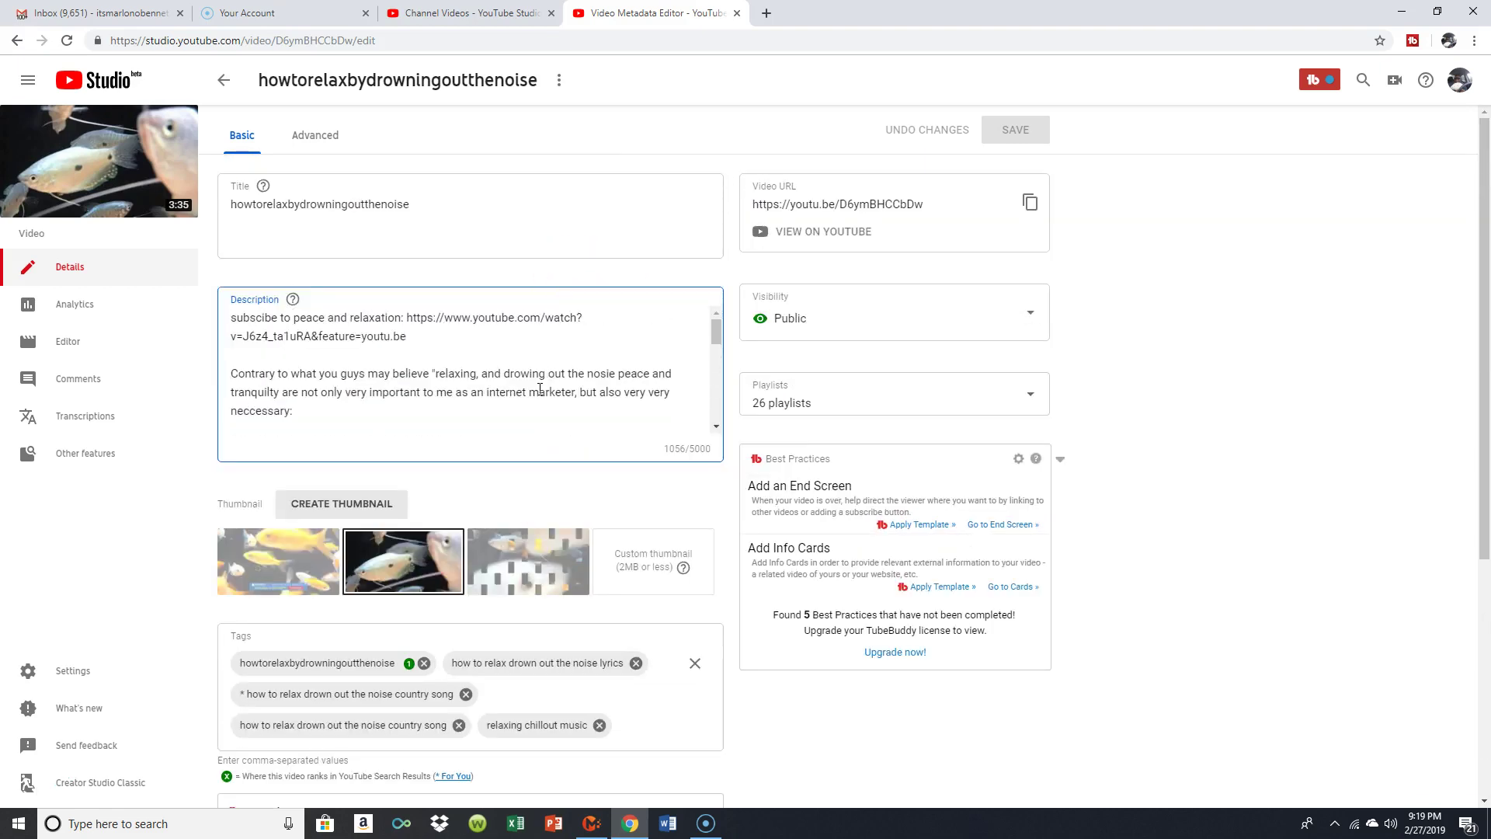
scroll(716, 434, "down", 5)
scroll(716, 433, "down", 5)
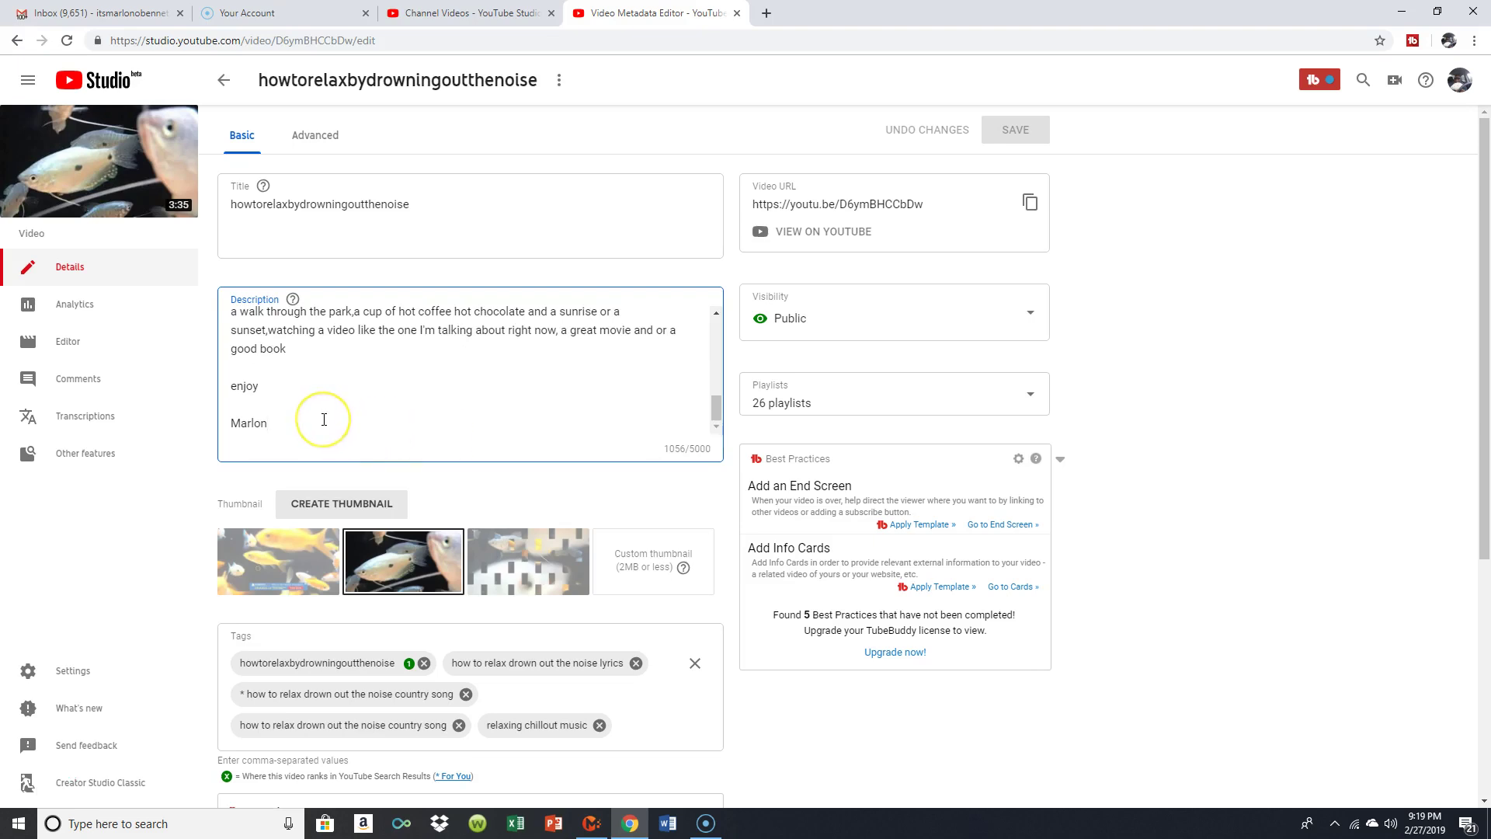
key("Return")
key("Return")
key("Return")
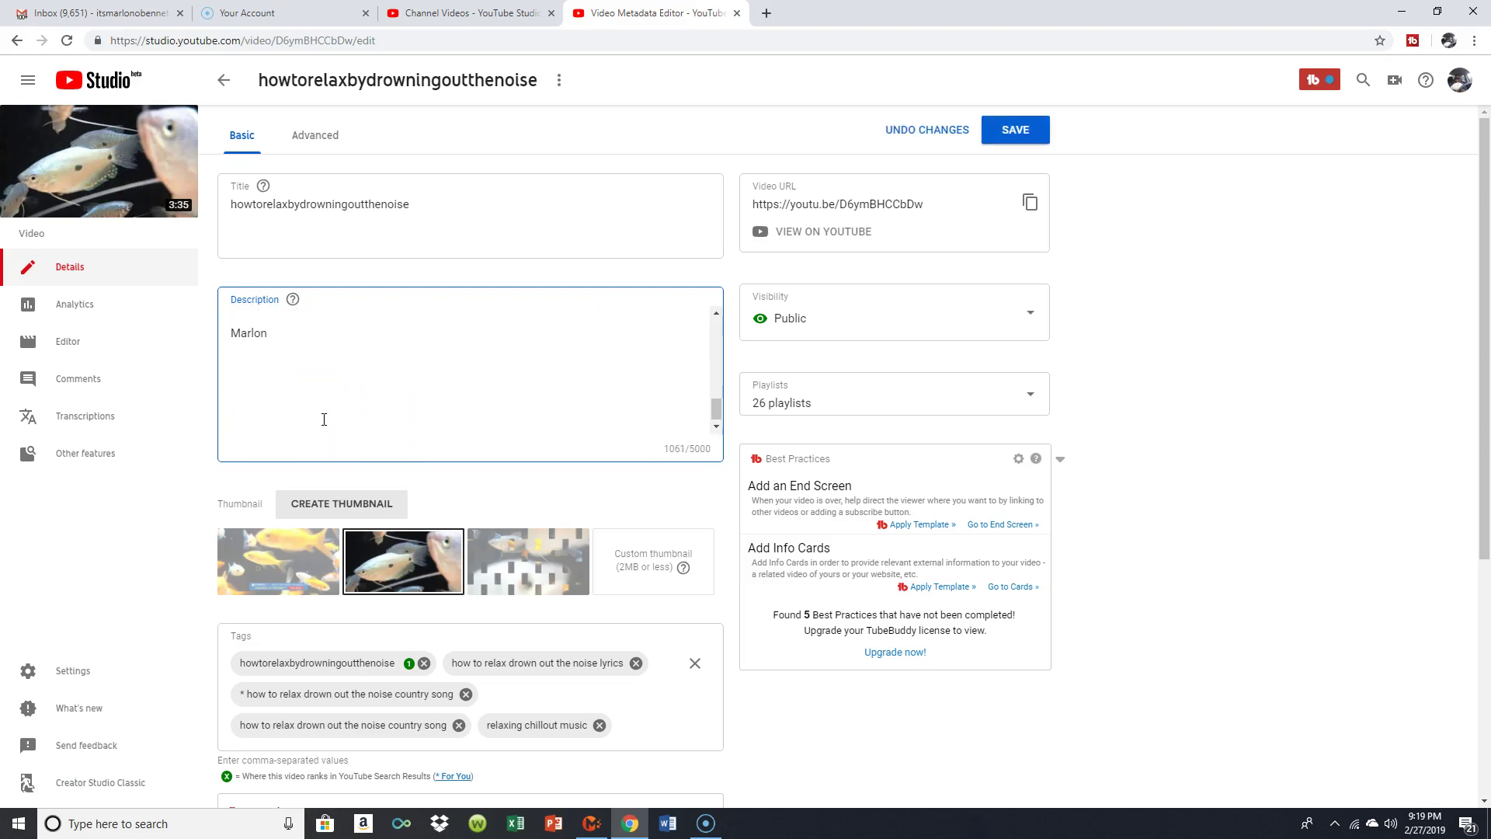
key("BackSpace")
key("BackSpace")
key("BackSpace")
key("BackSpace")
key("BackSpace")
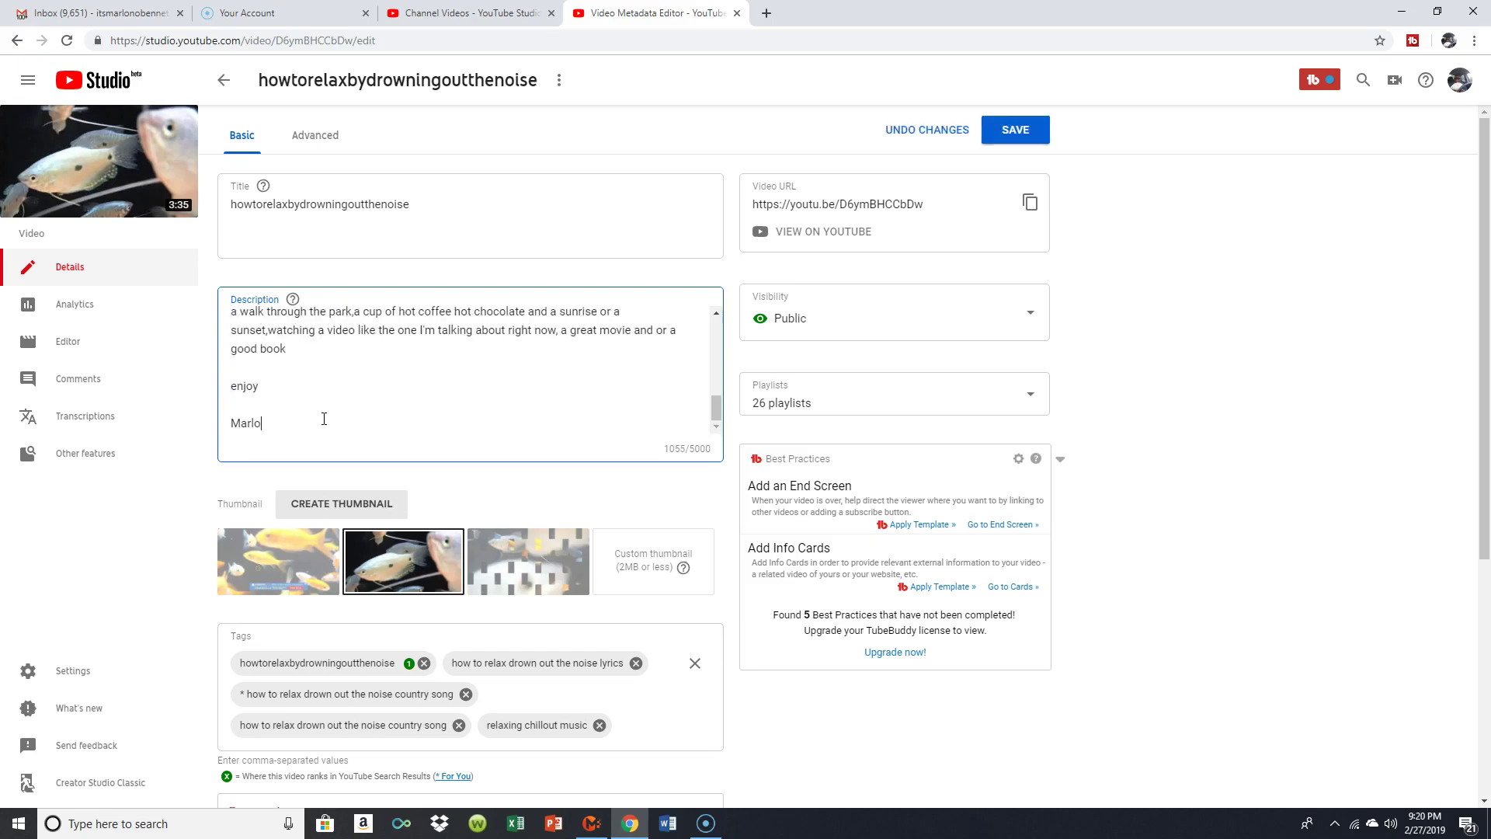
type("n")
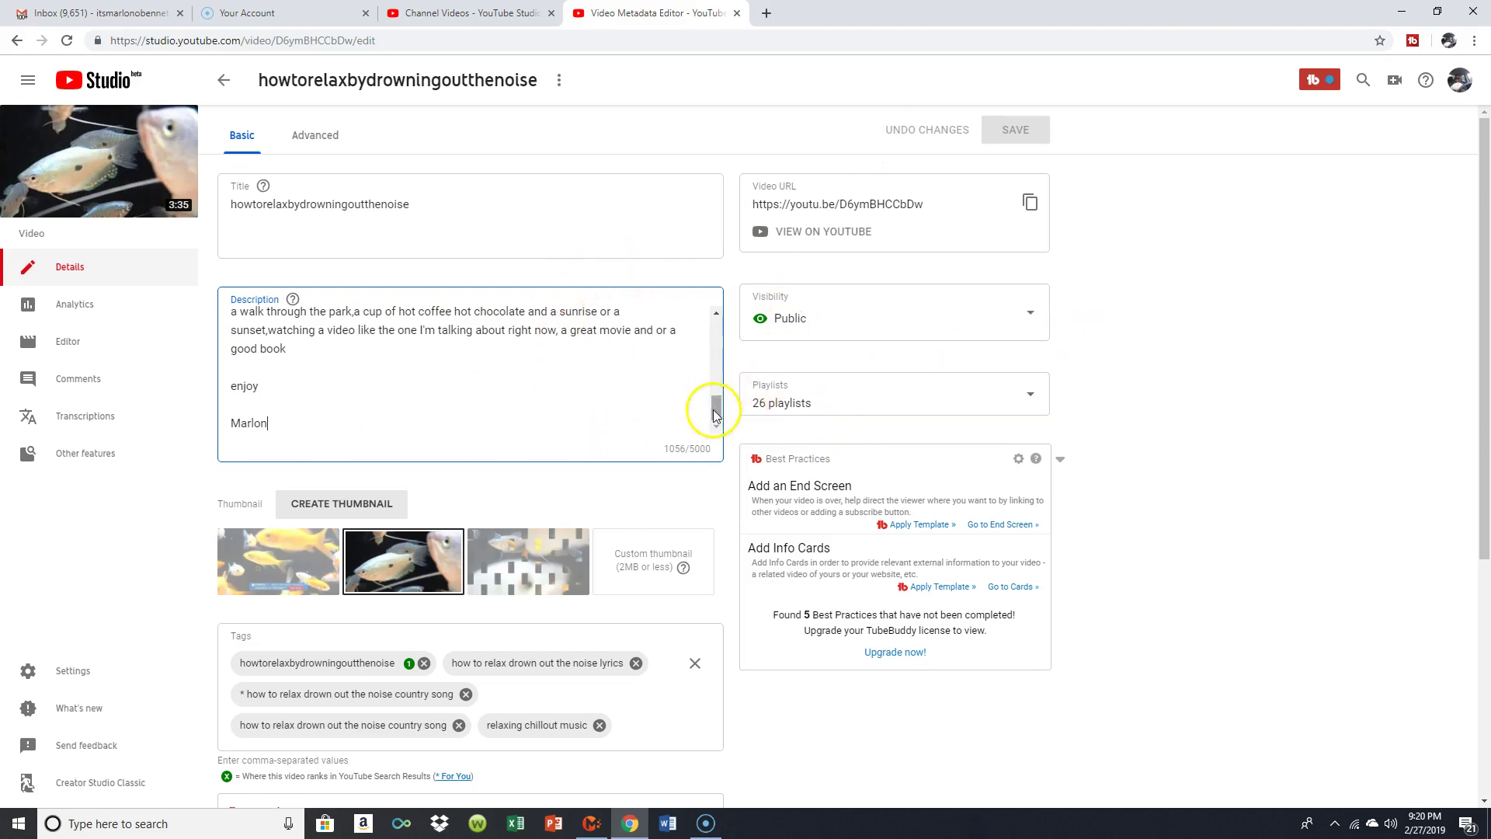
Review the description from its beginning, along with the video's tags and the TubeBuddy best practices.
left_click_drag(716, 397, 715, 309)
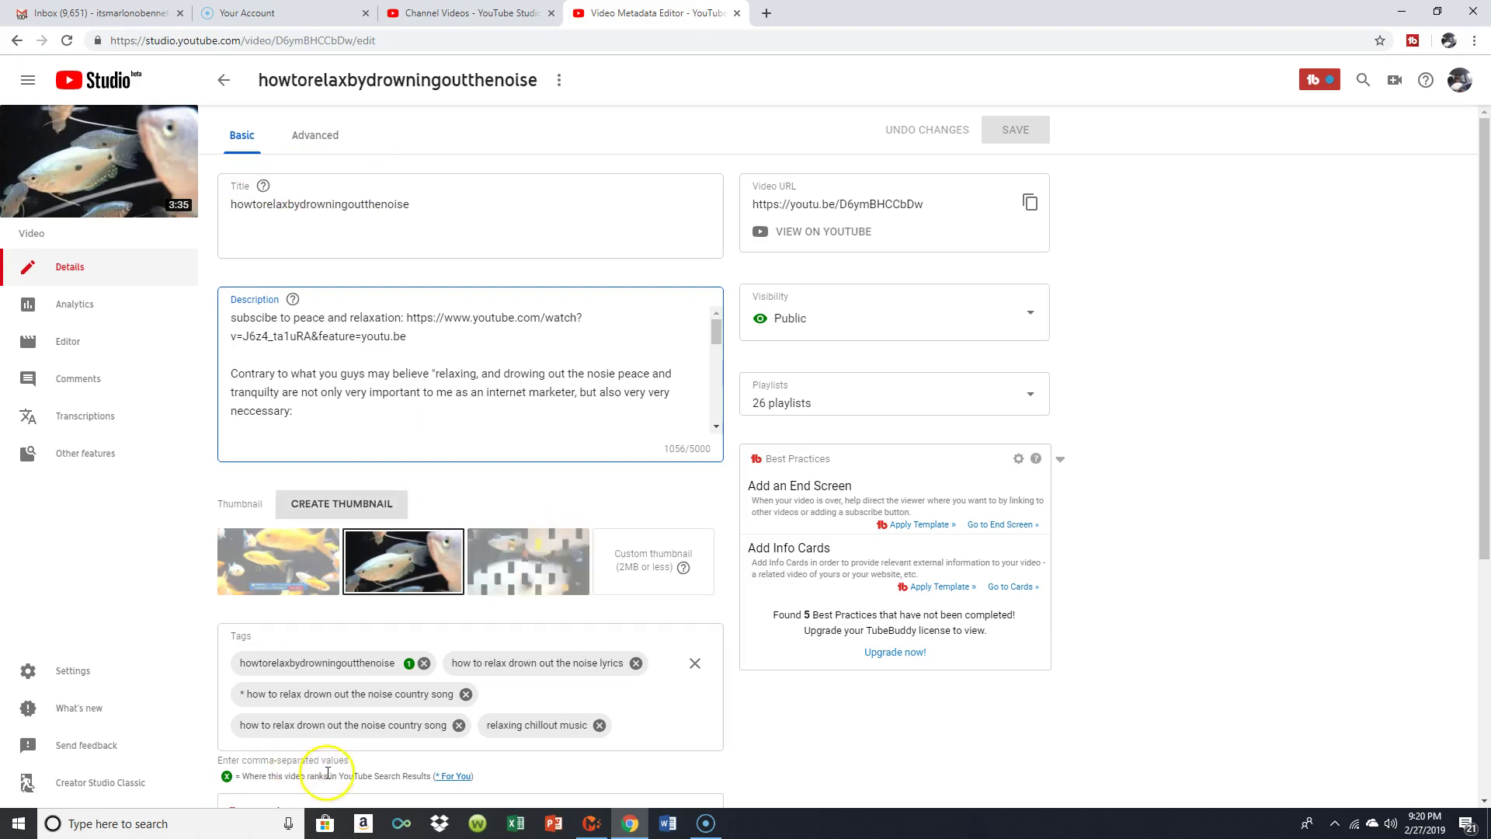
scroll(327, 773, "down", 3)
scroll(435, 233, "up", 3)
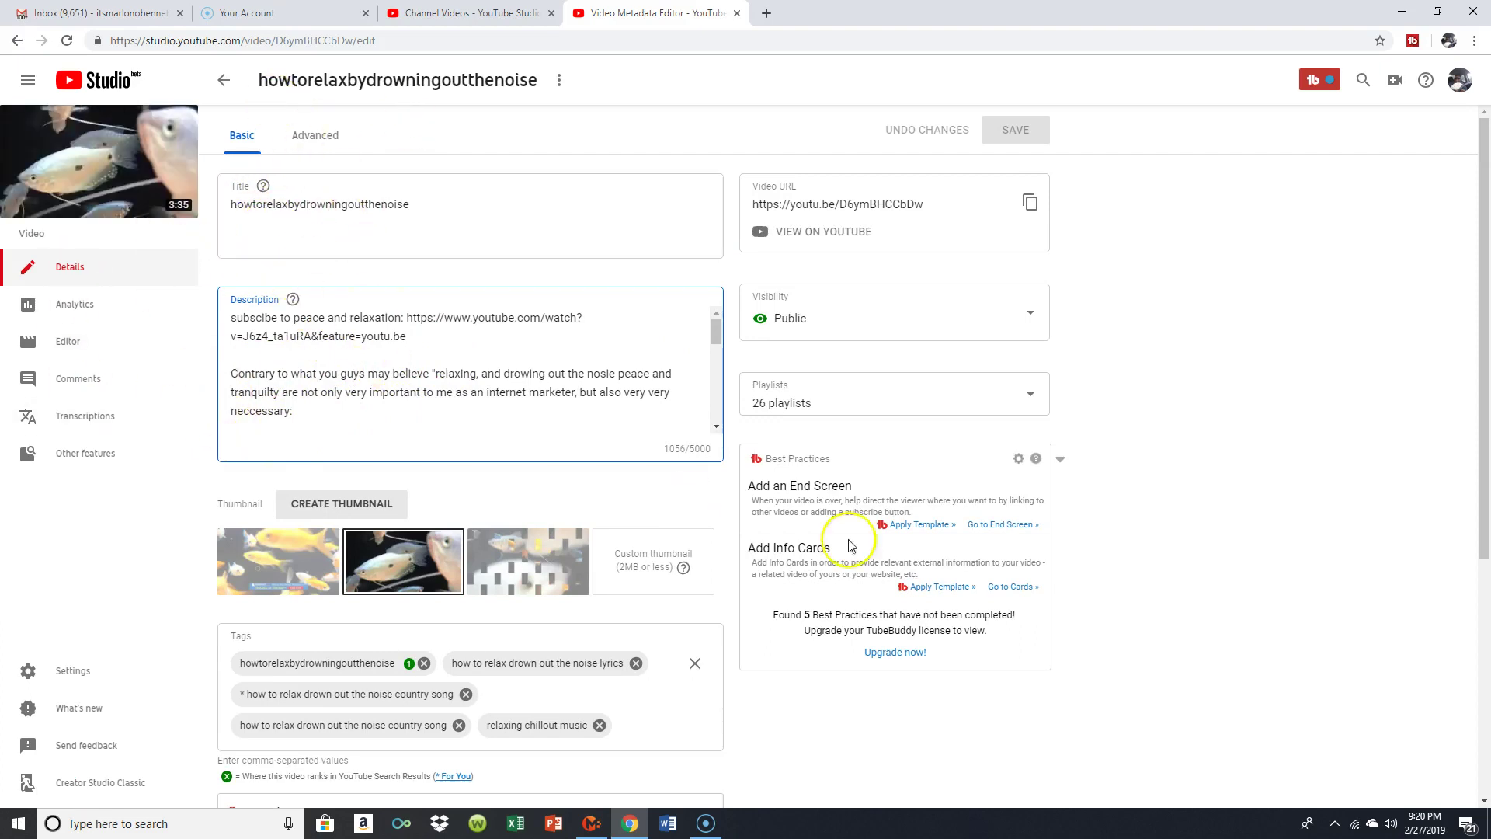
scroll(1133, 356, "down", 1)
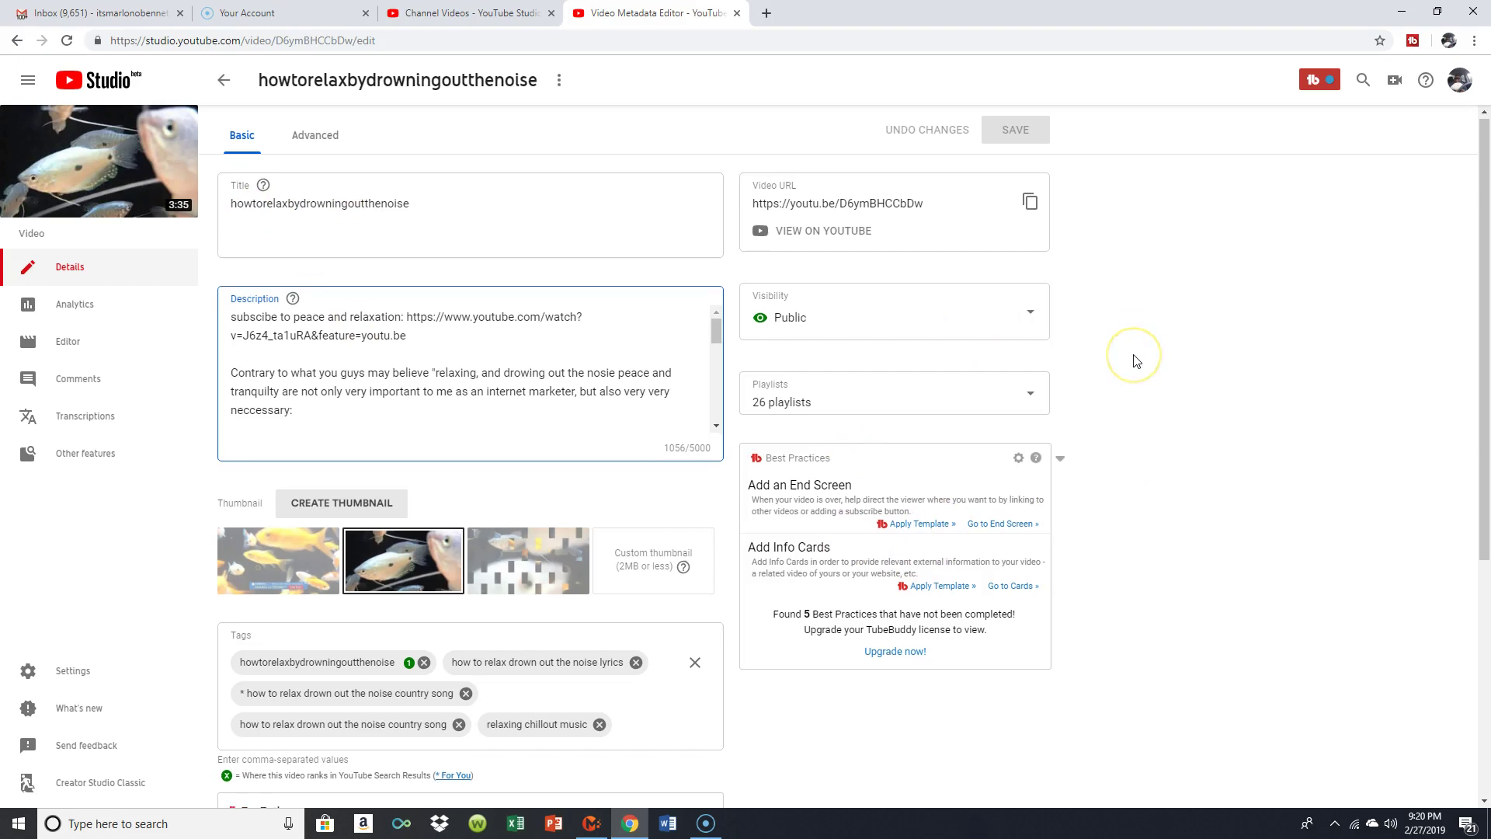
scroll(1133, 361, "up", 1)
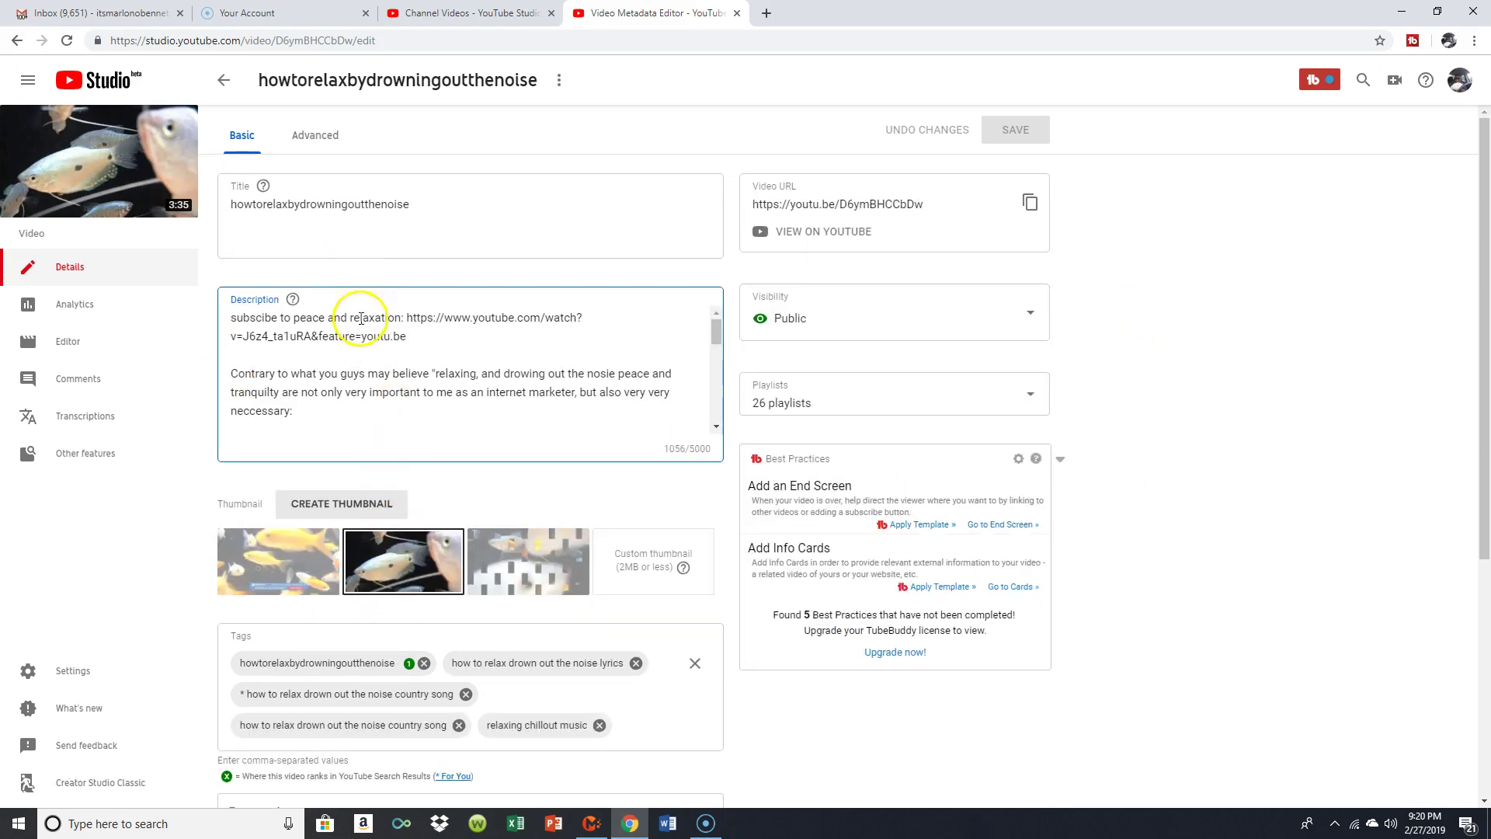
scroll(412, 621, "down", 2)
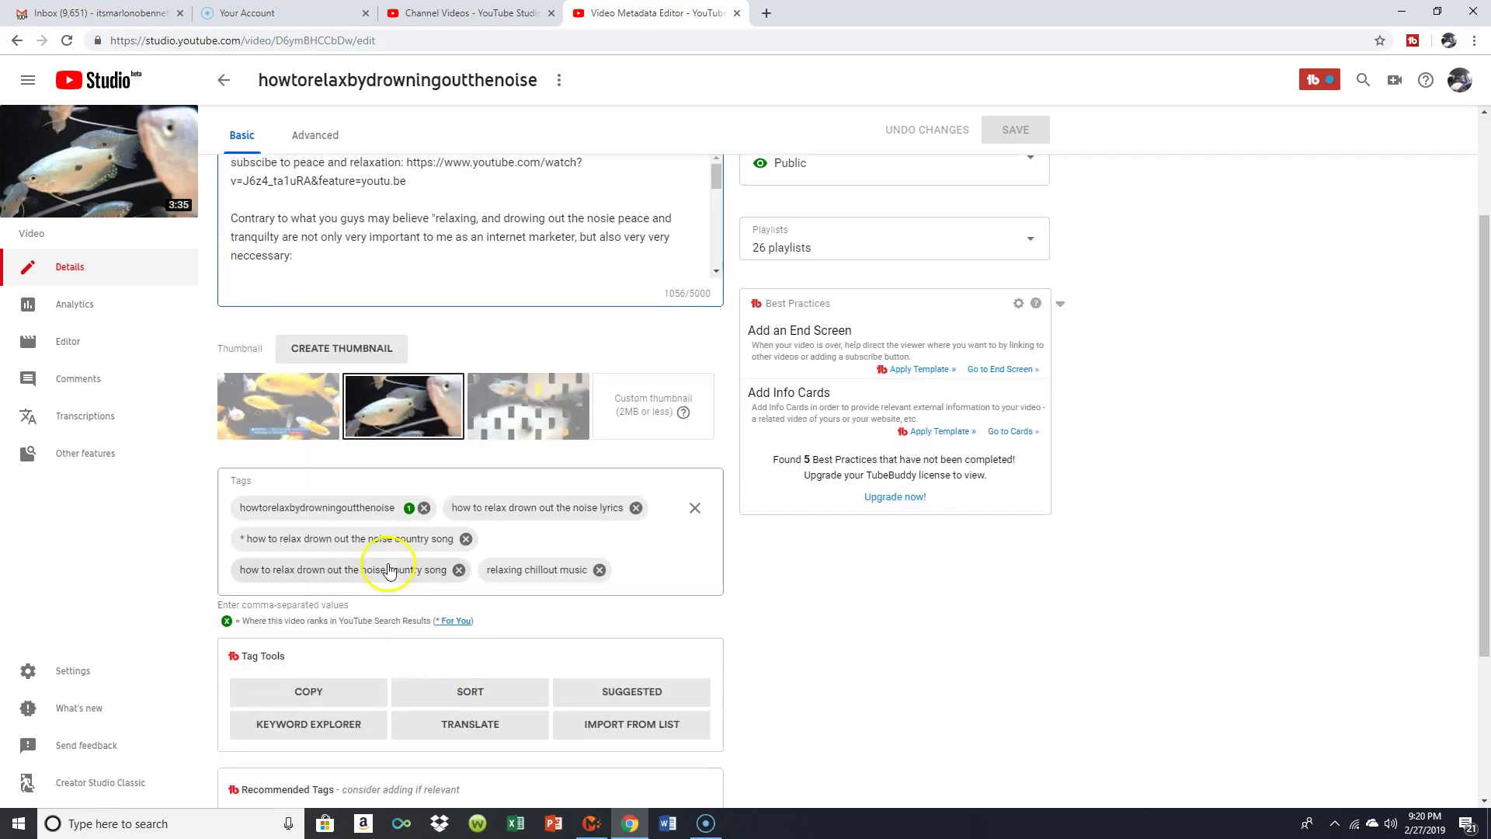
scroll(481, 256, "up", 2)
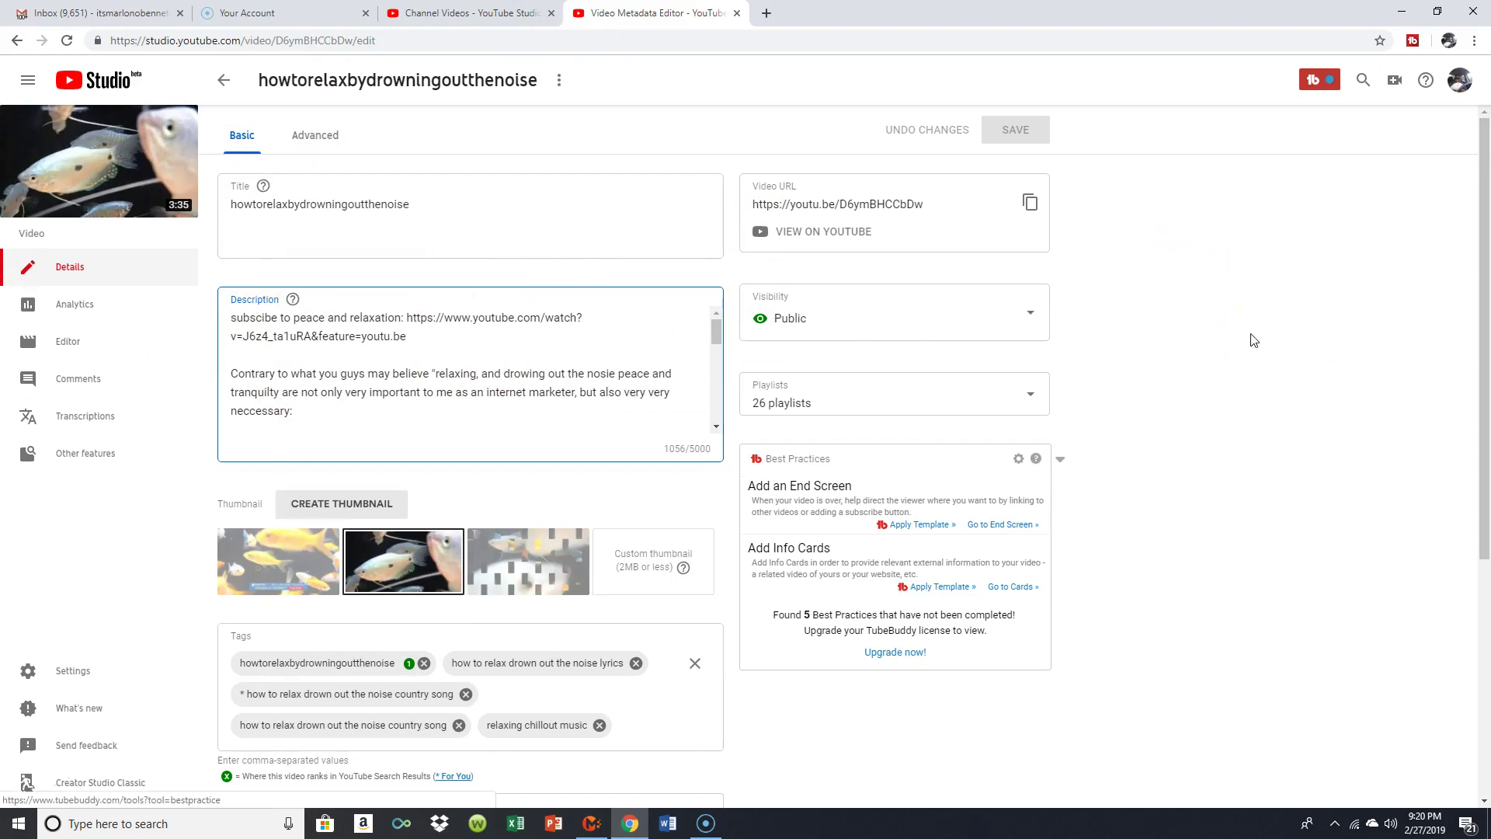
Add the video to the playlists "monday morning motivation", "Free Email Marketing Crash Course" and "Perpetual Traffic Strategy", and save the changes.
left_click(775, 392)
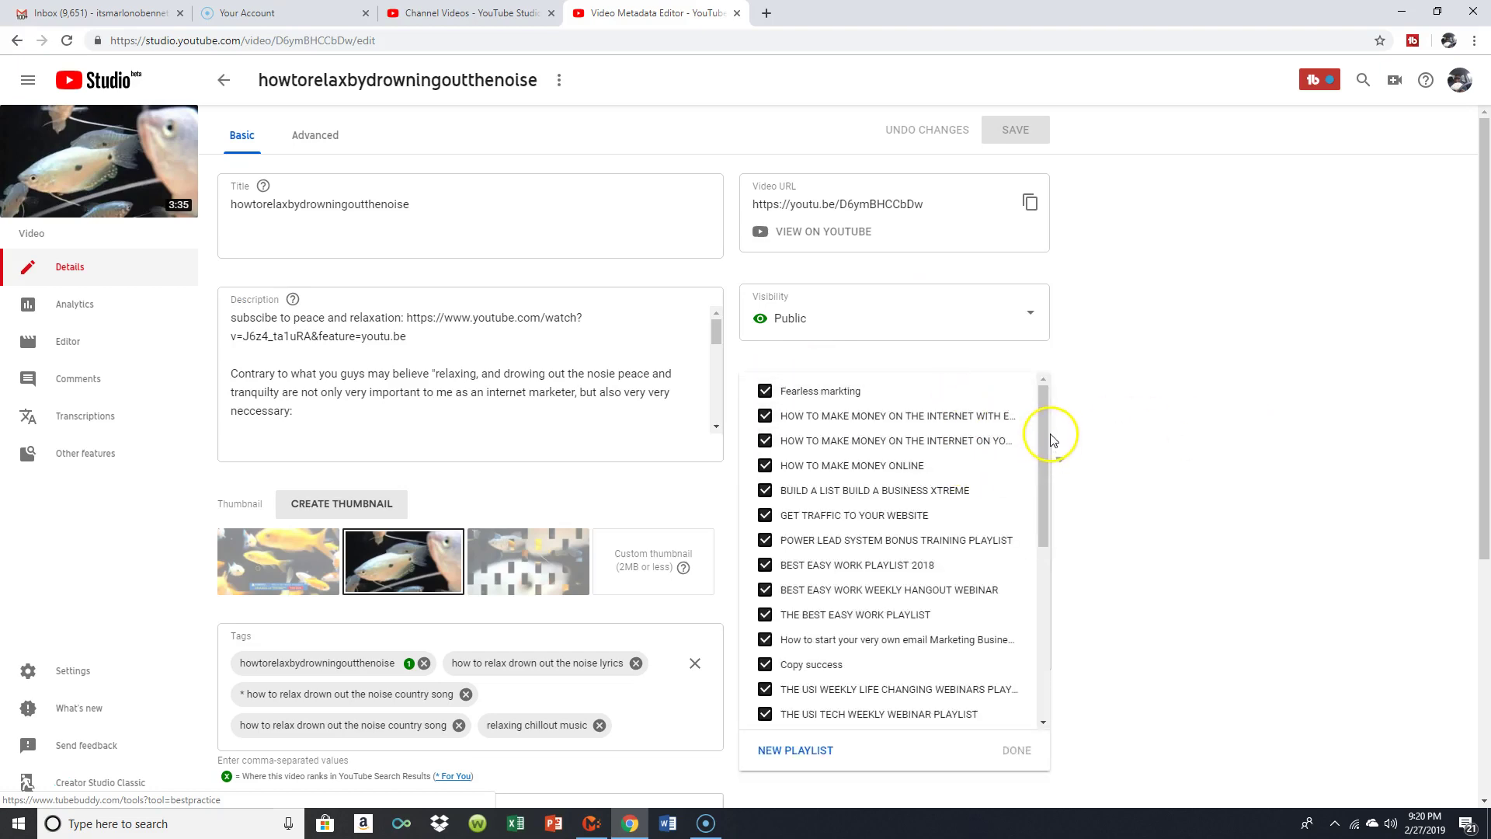
scroll(1038, 478, "down", 5)
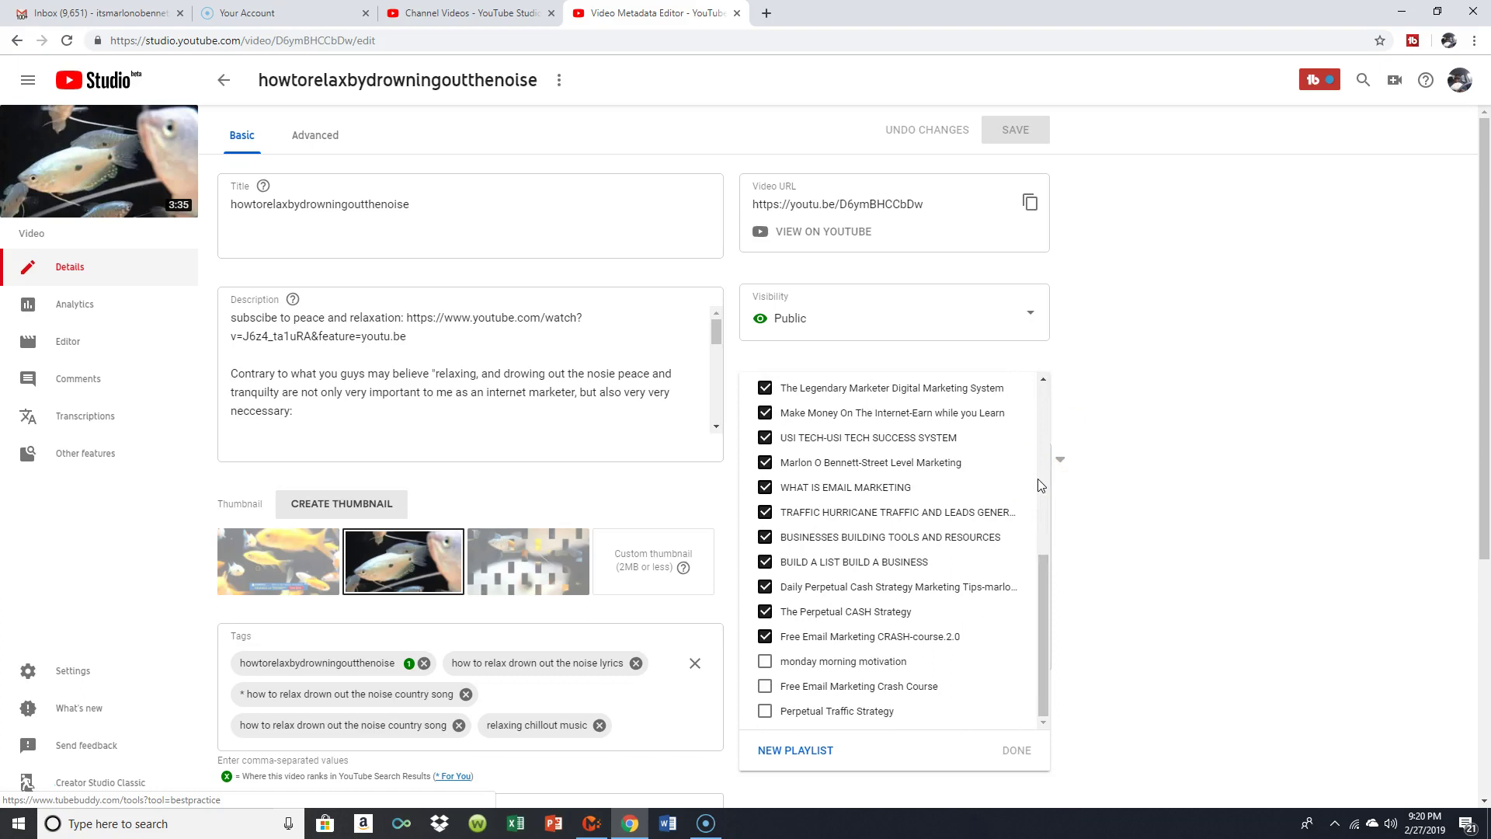
scroll(1039, 598, "up", 3)
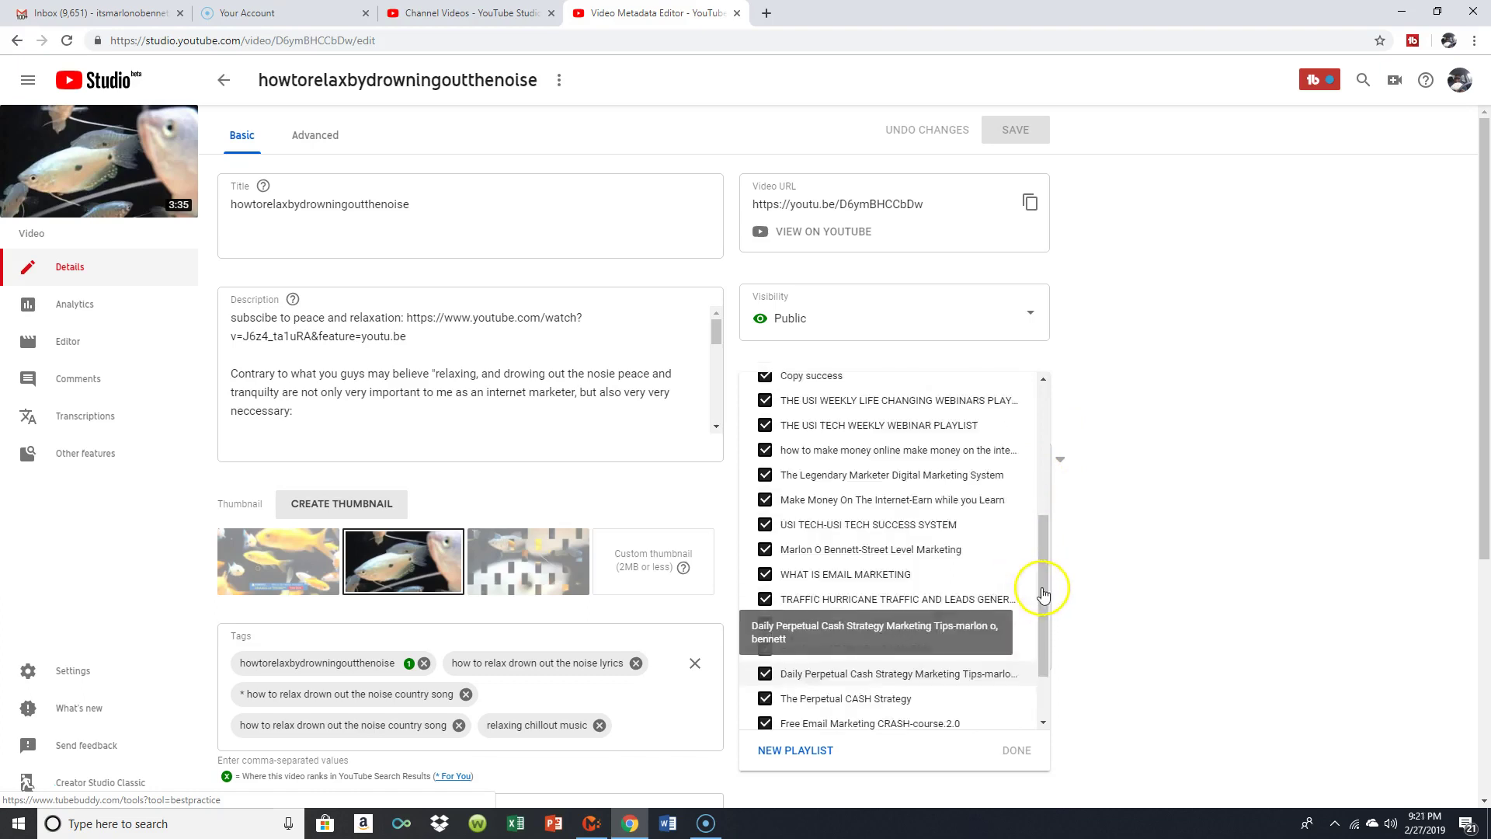
scroll(1042, 499, "up", 2)
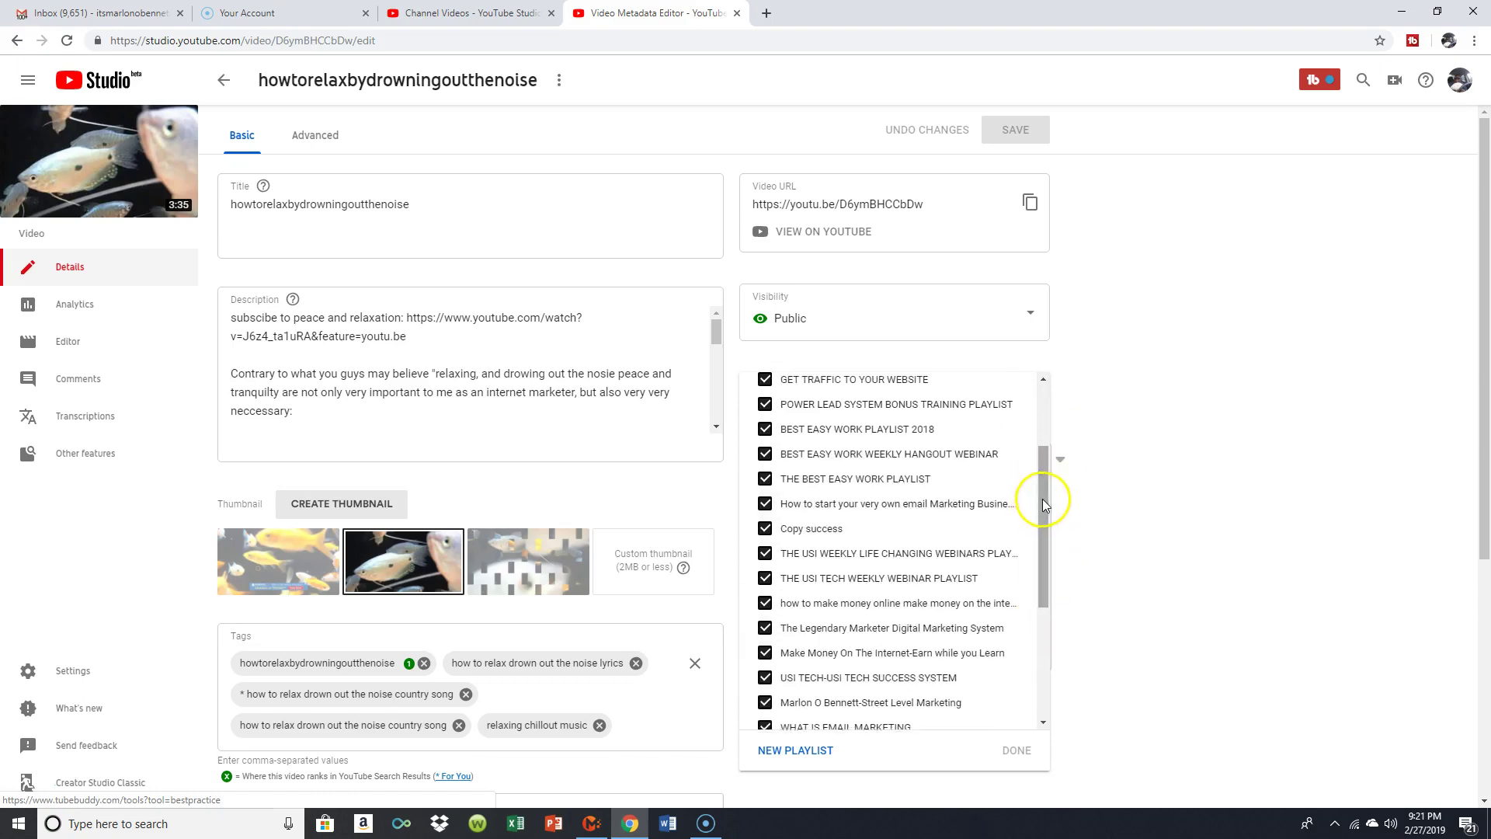
scroll(1047, 489, "down", 5)
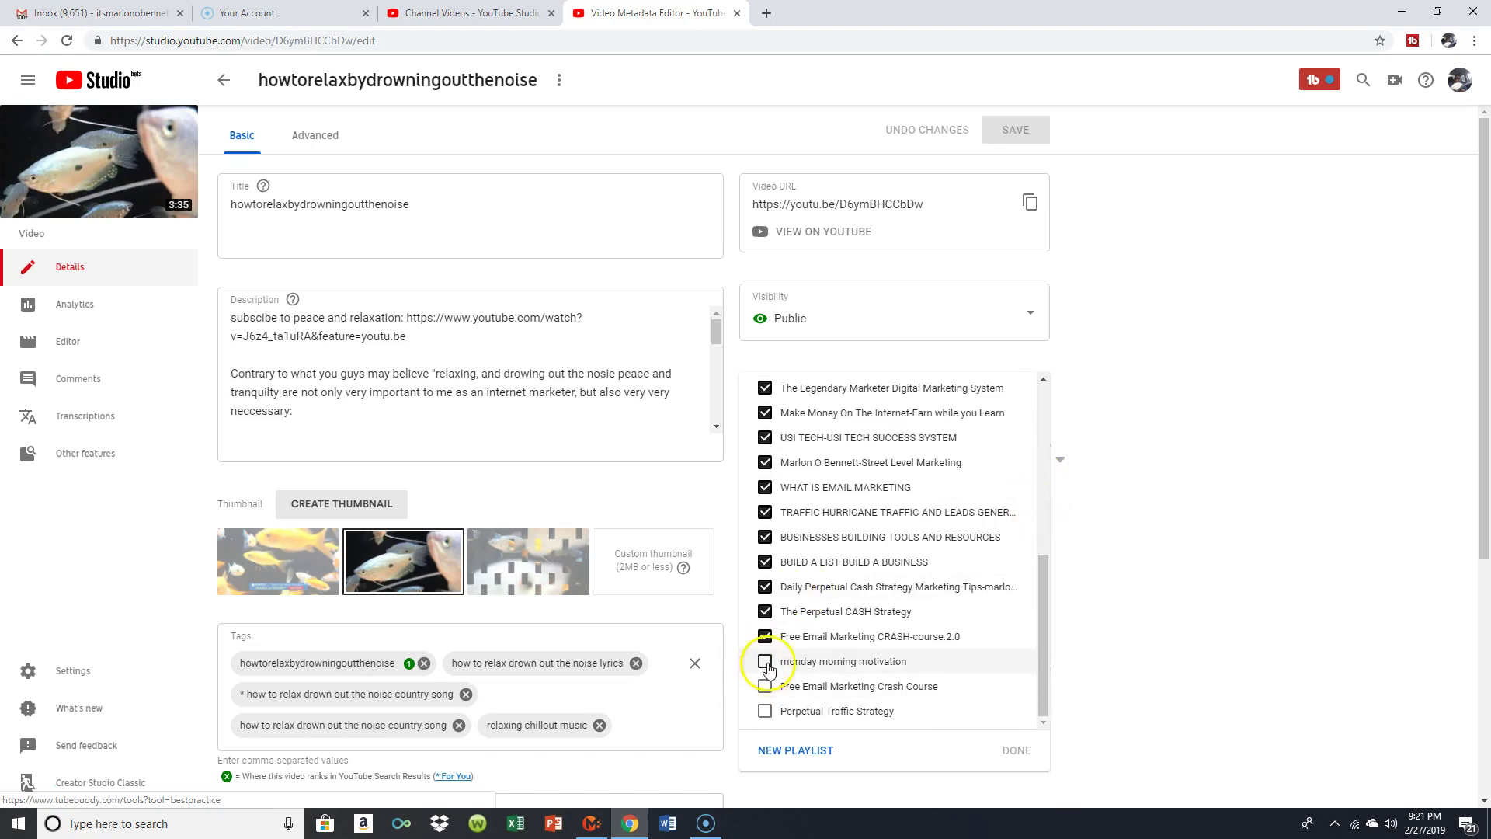
left_click(767, 661)
left_click(767, 686)
left_click(769, 710)
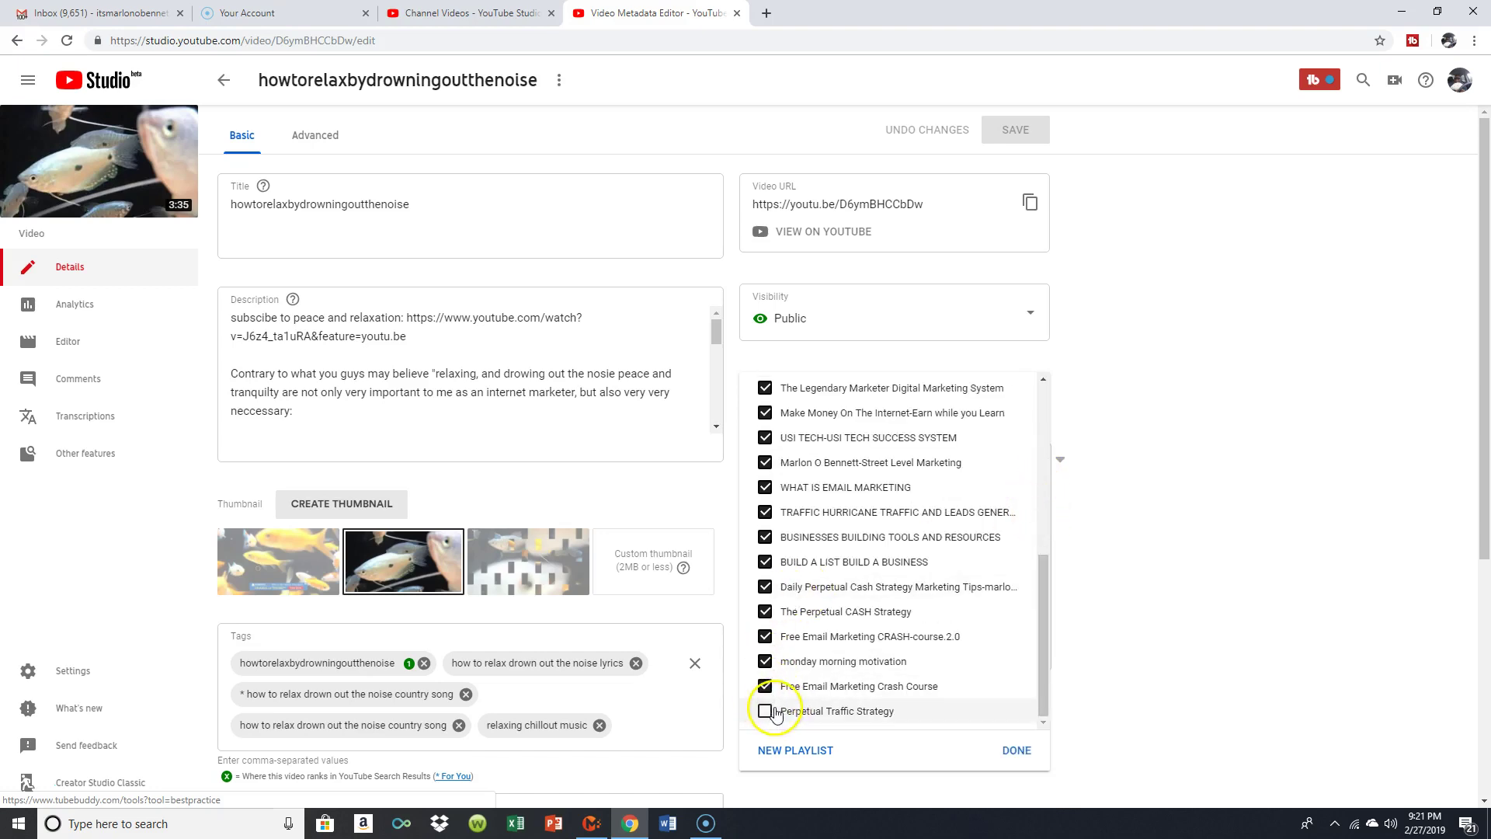
left_click(1017, 750)
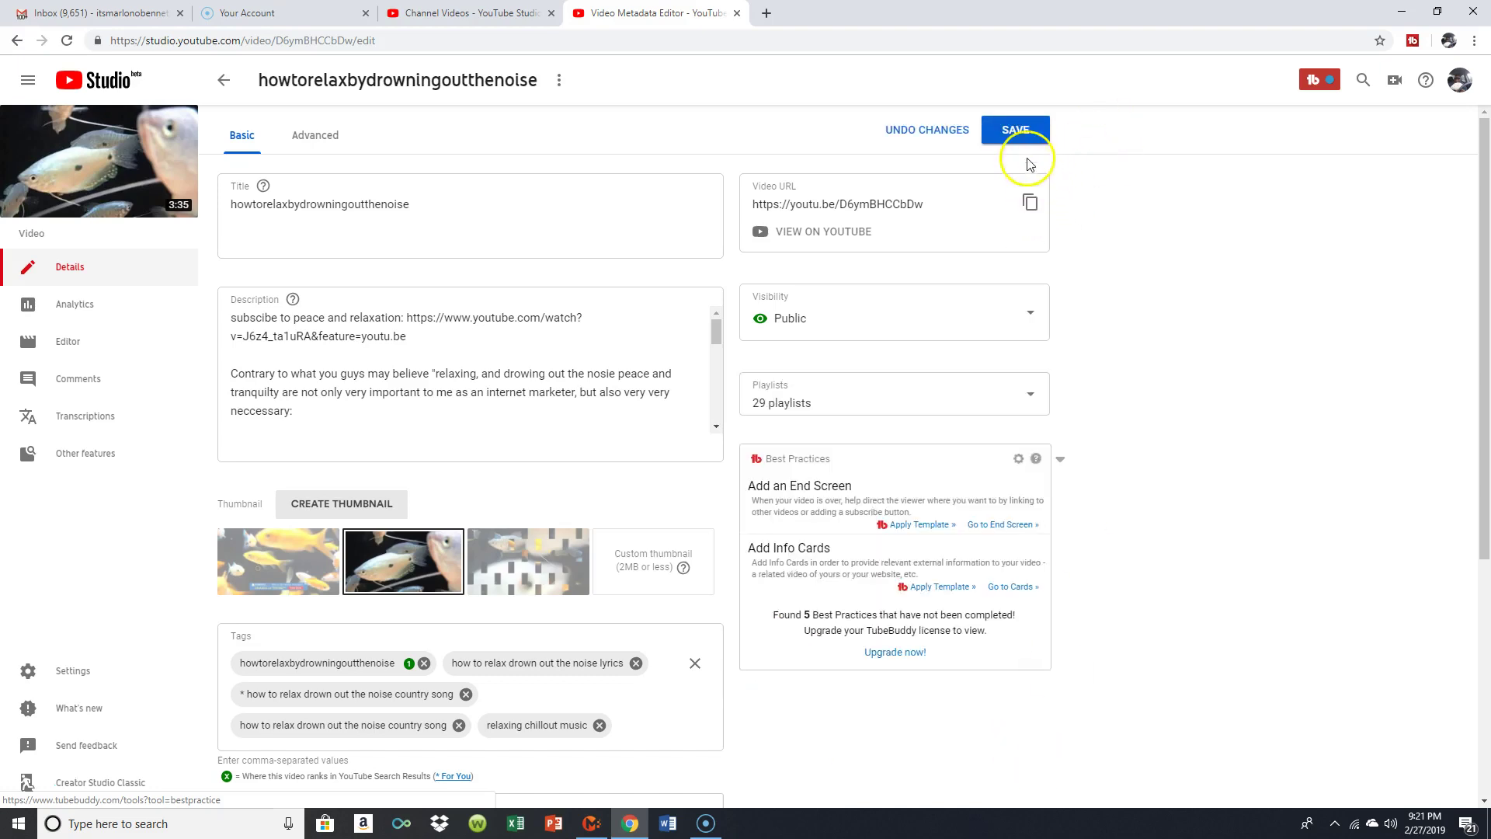
left_click(1018, 130)
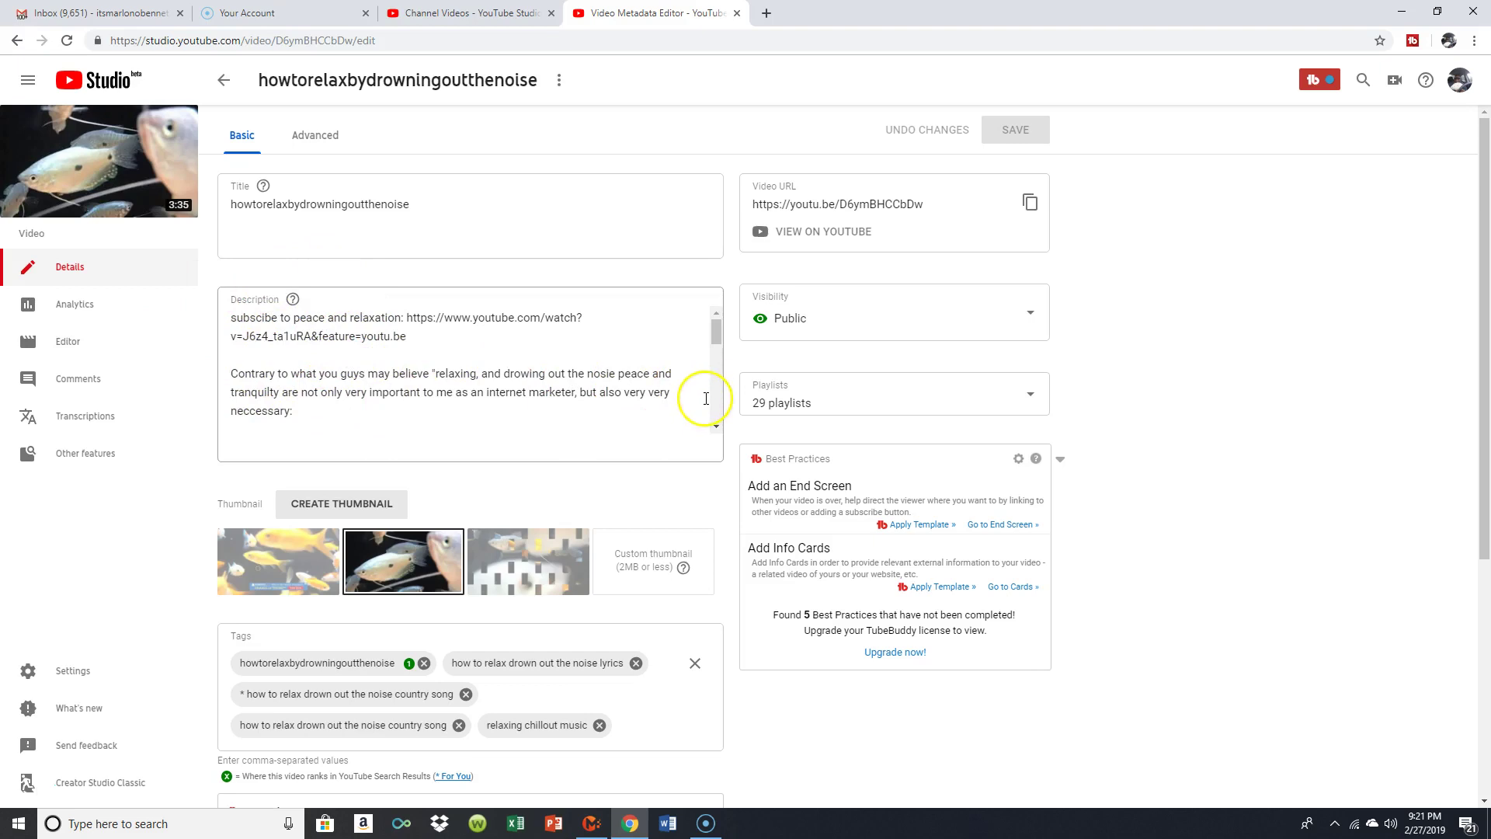
Read the description through to its end and check the tags, tag tools and recommended tags below it.
left_click(702, 424)
scroll(714, 438, "down", 4)
scroll(714, 437, "down", 2)
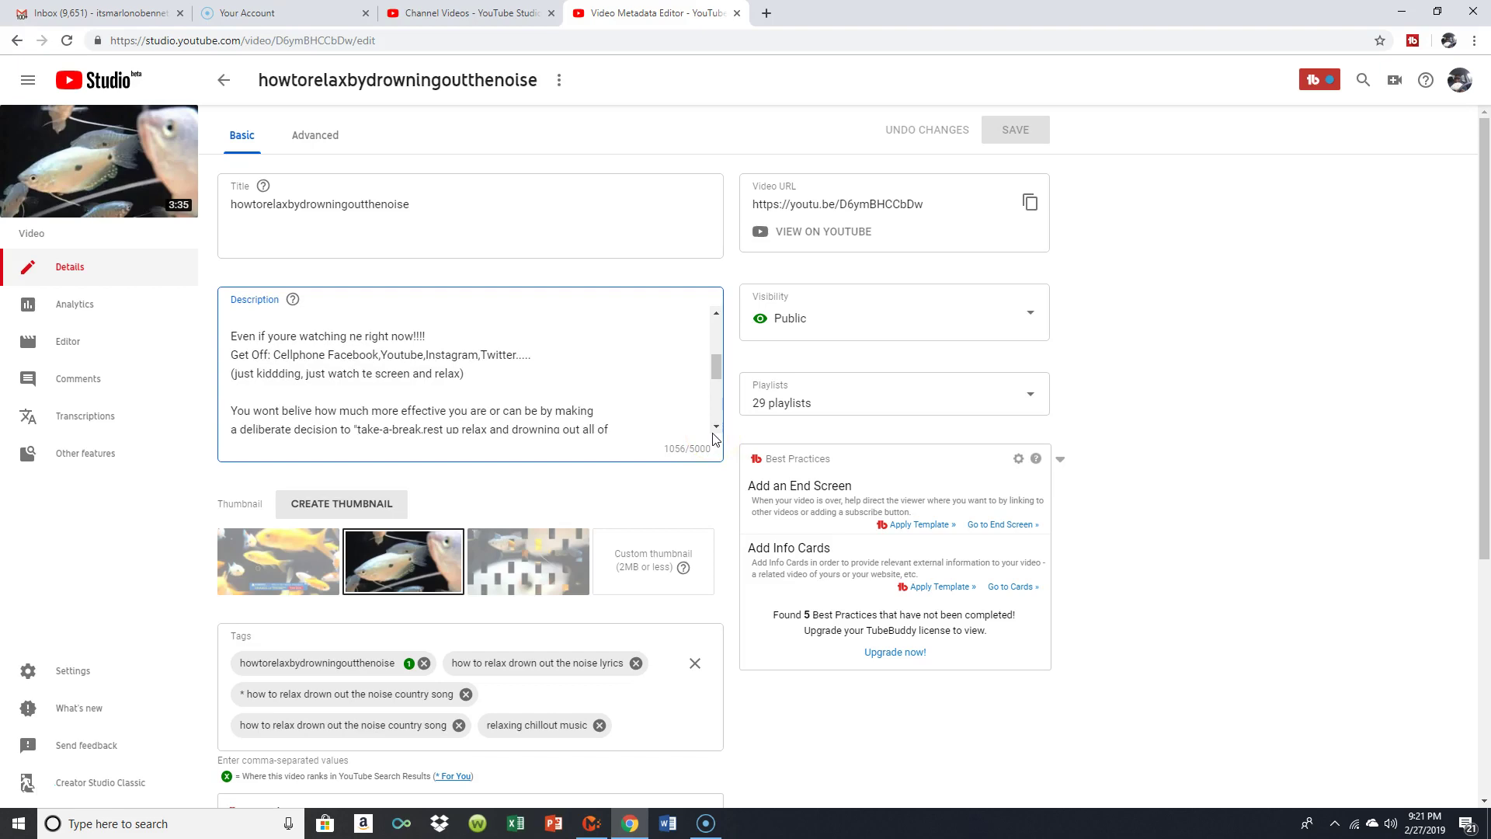
scroll(714, 439, "down", 3)
scroll(714, 439, "down", 4)
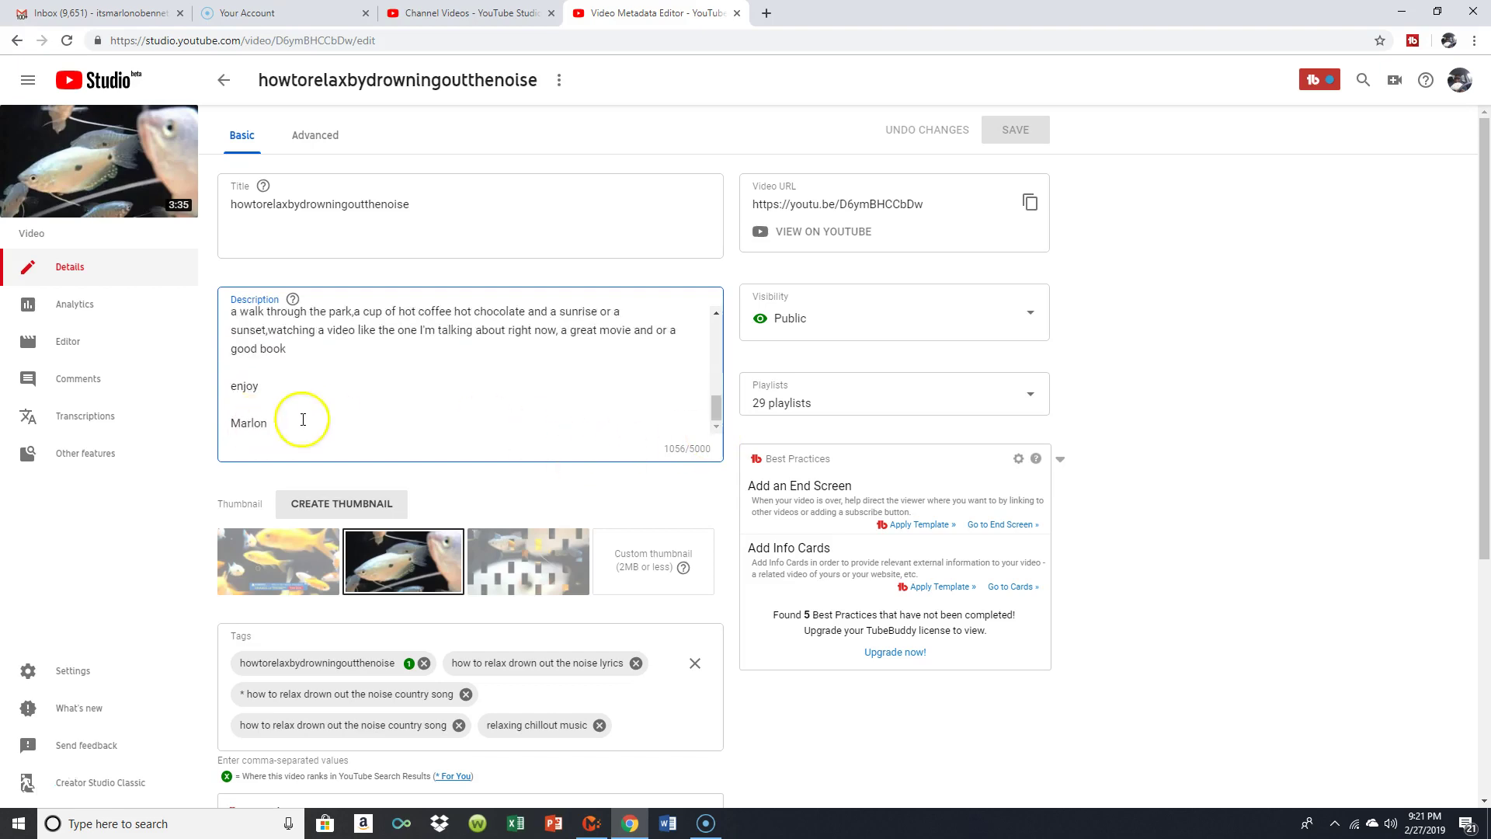
scroll(528, 475, "down", 4)
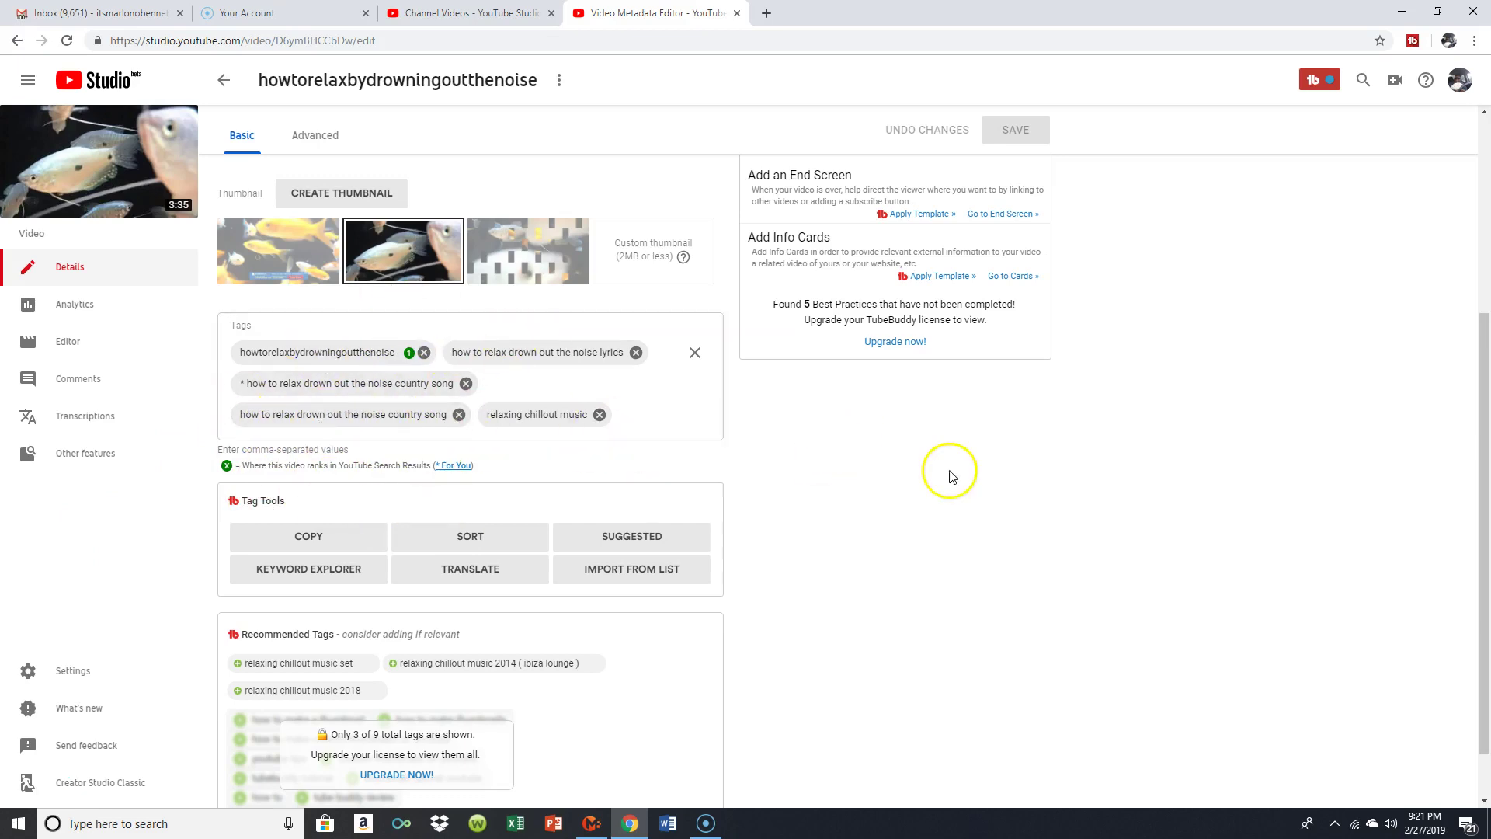
scroll(947, 476, "up", 1)
scroll(948, 475, "up", 3)
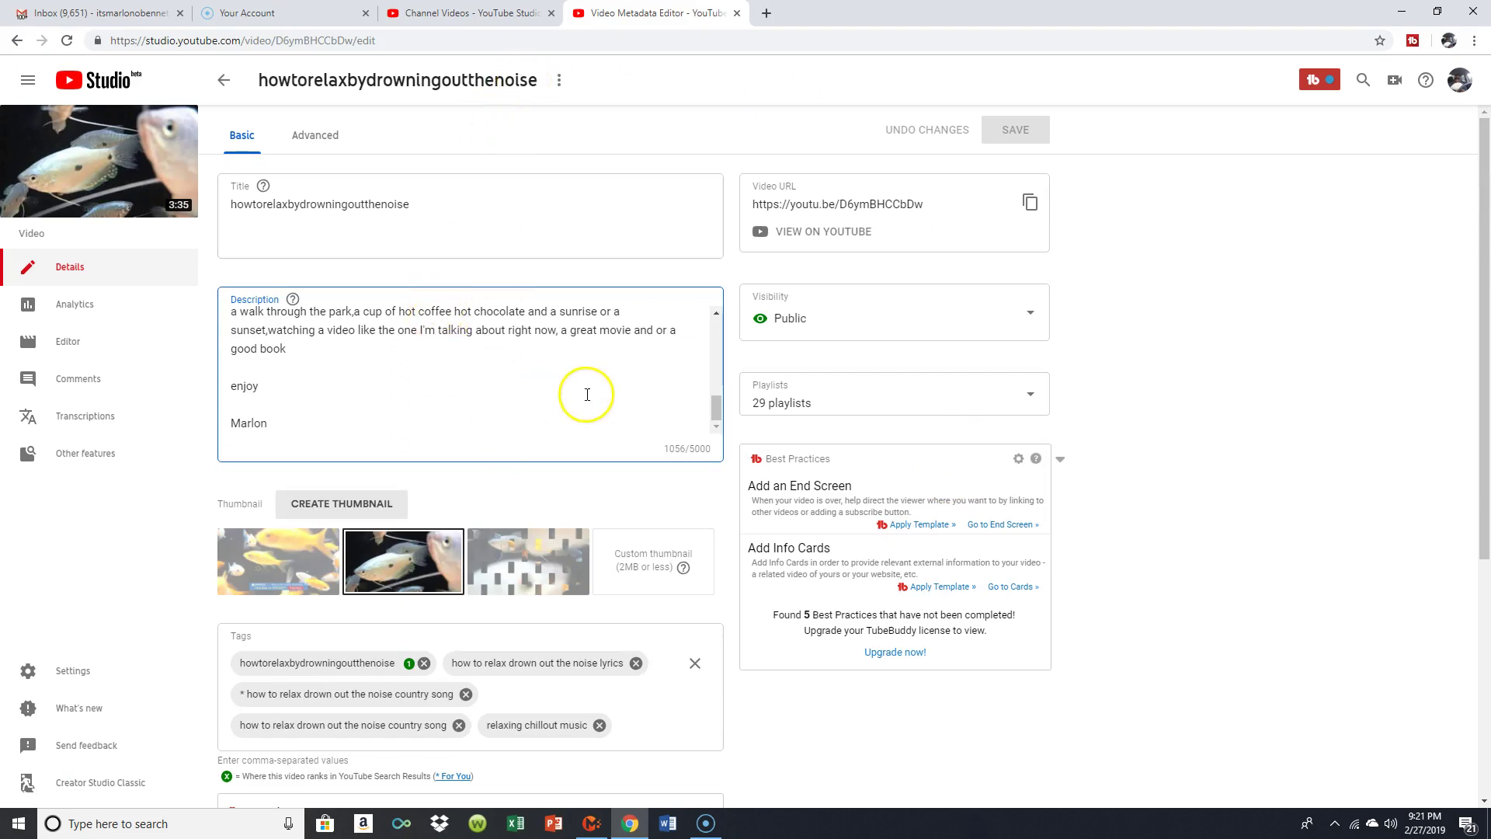
scroll(587, 395, "down", 1)
scroll(587, 395, "down", 2)
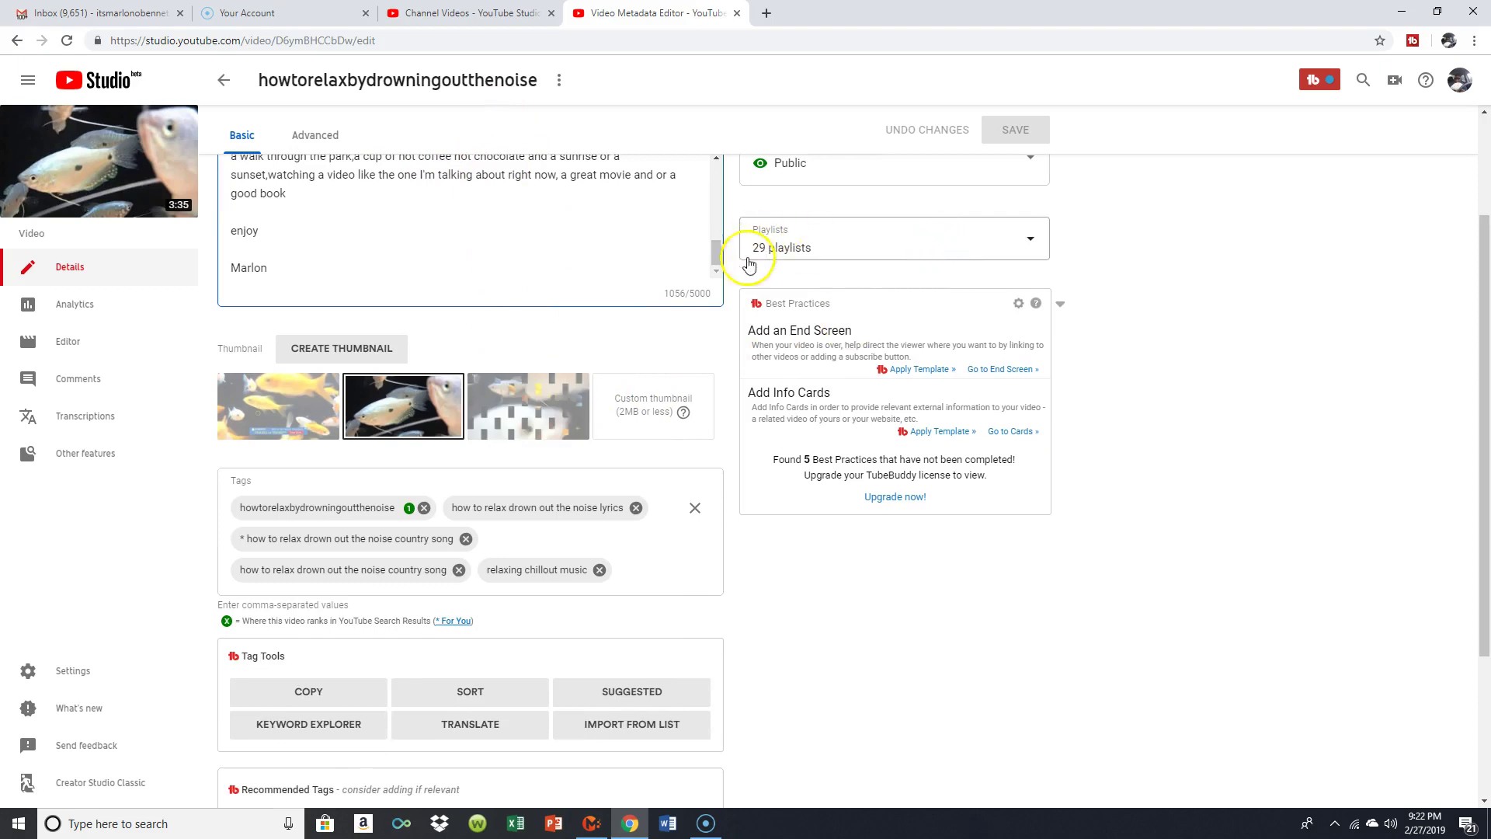
scroll(1230, 276, "up", 2)
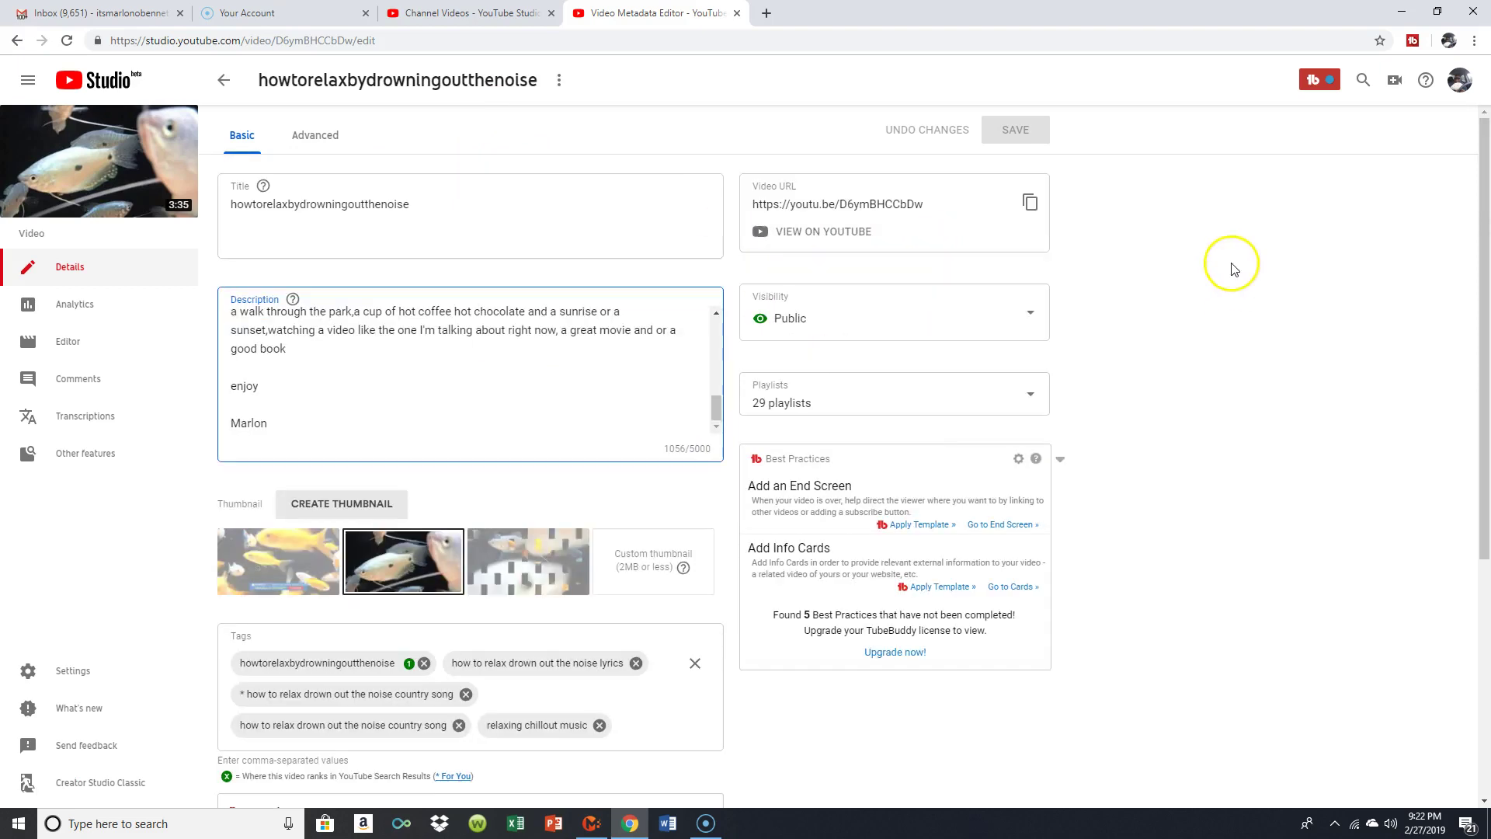
Go from the video's details to the account's own YouTube channel and open its list of uploaded videos.
left_click(1462, 87)
left_click(1462, 84)
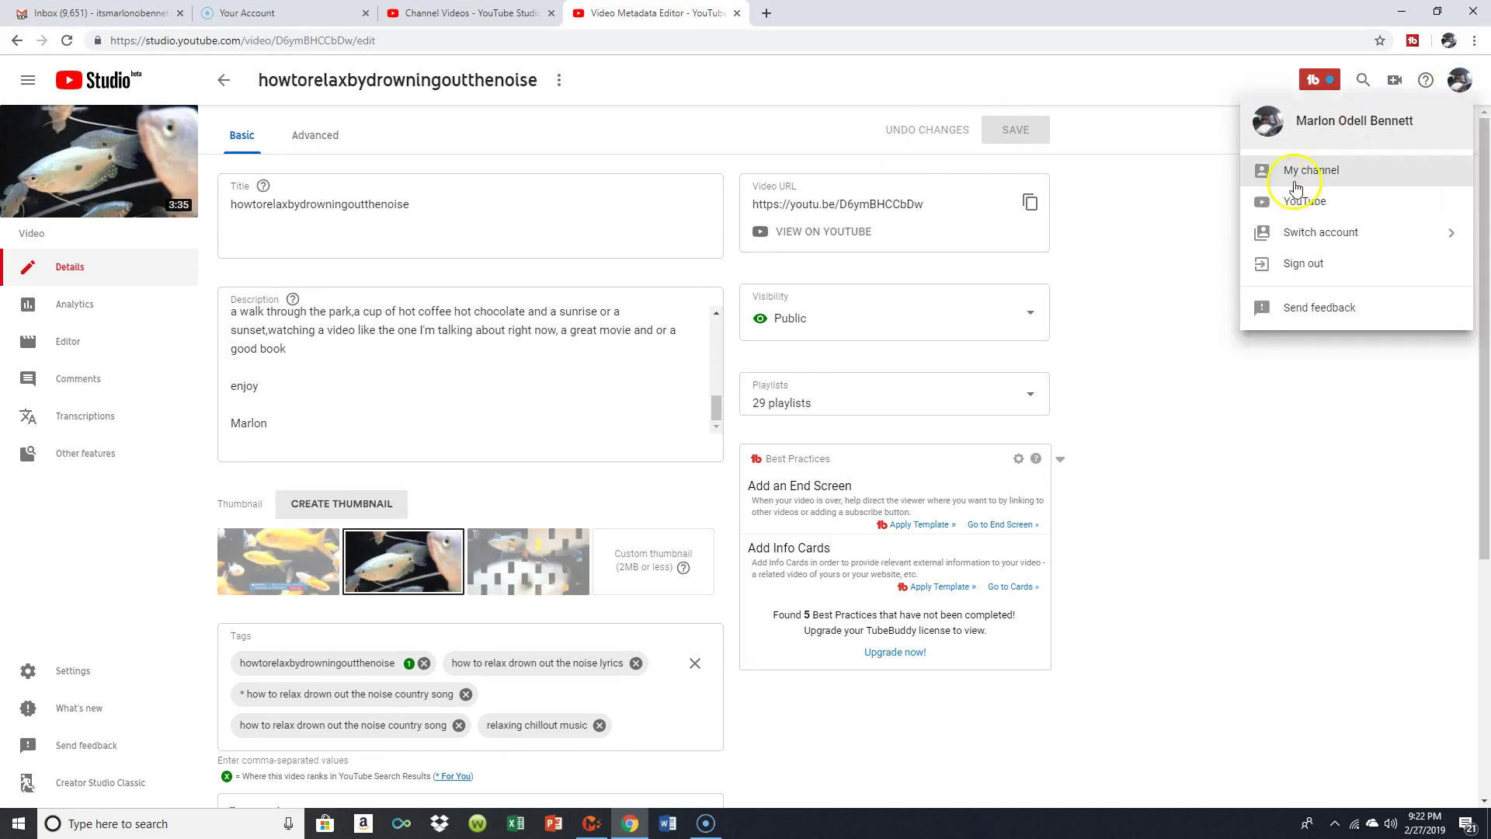
left_click(1294, 175)
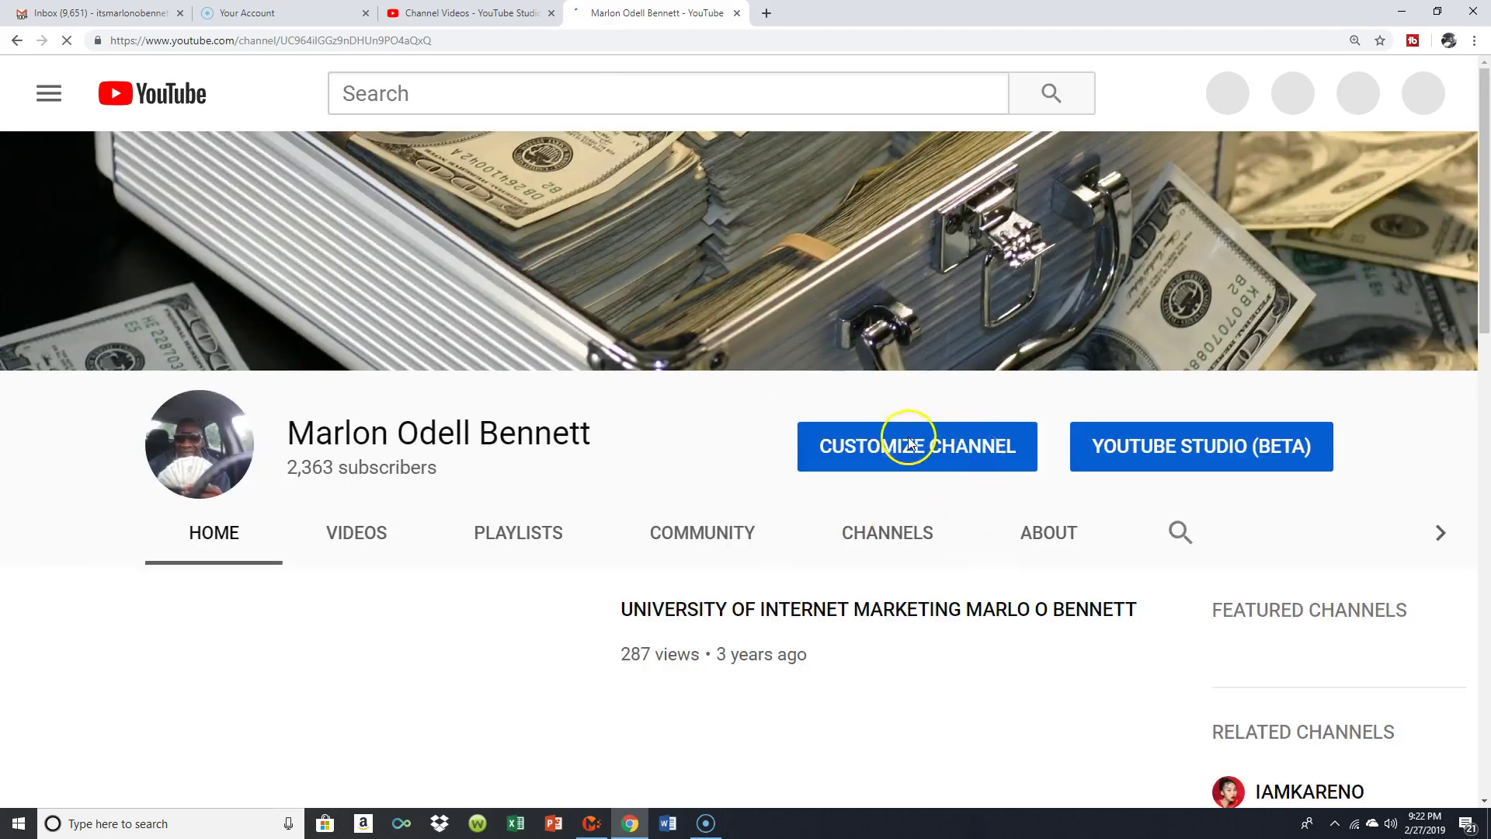
scroll(904, 470, "down", 1)
left_click(910, 474)
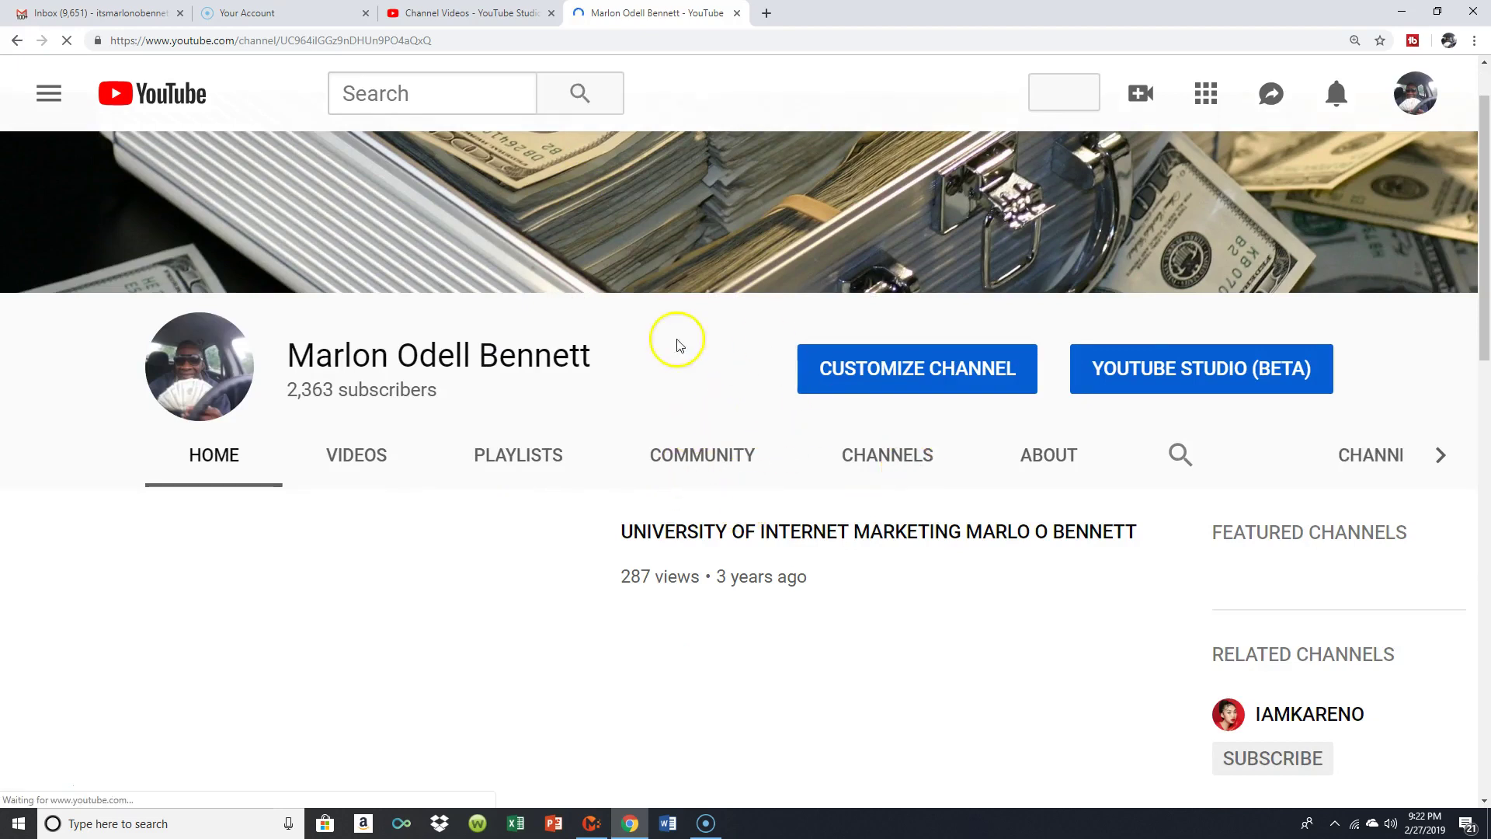
scroll(854, 326, "down", 1)
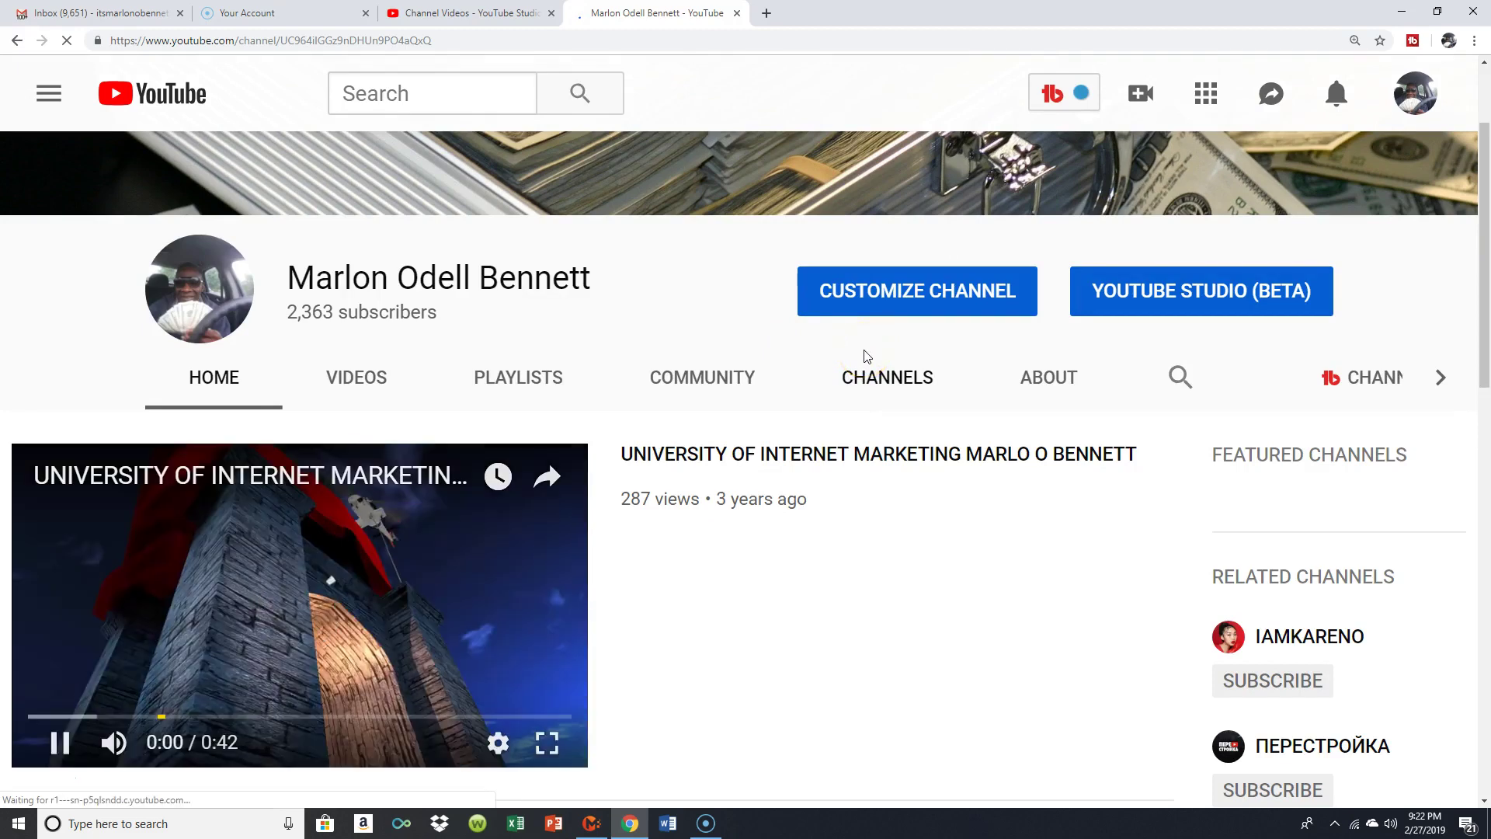
left_click(917, 299)
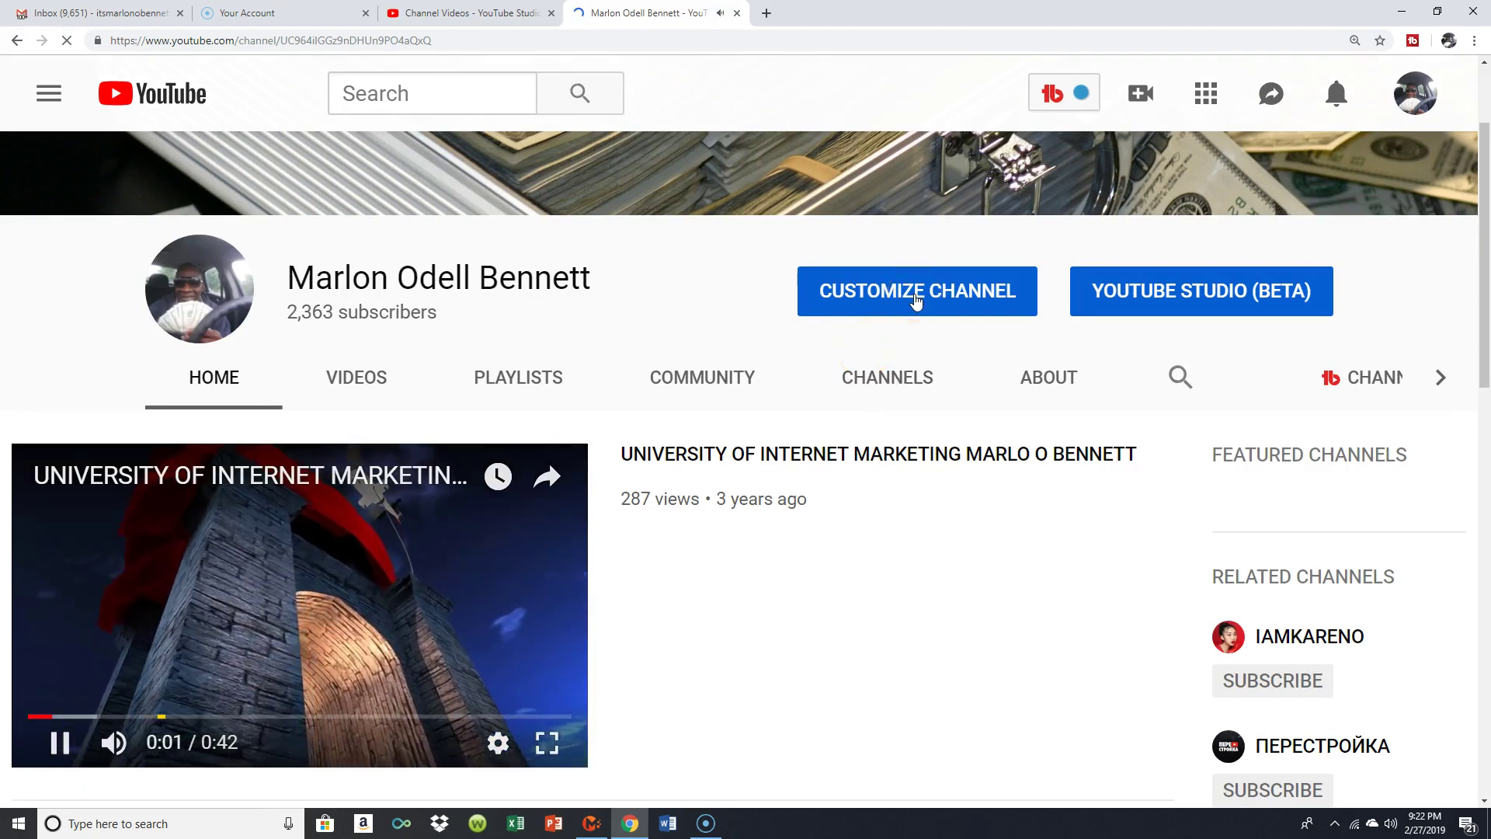
left_click(352, 385)
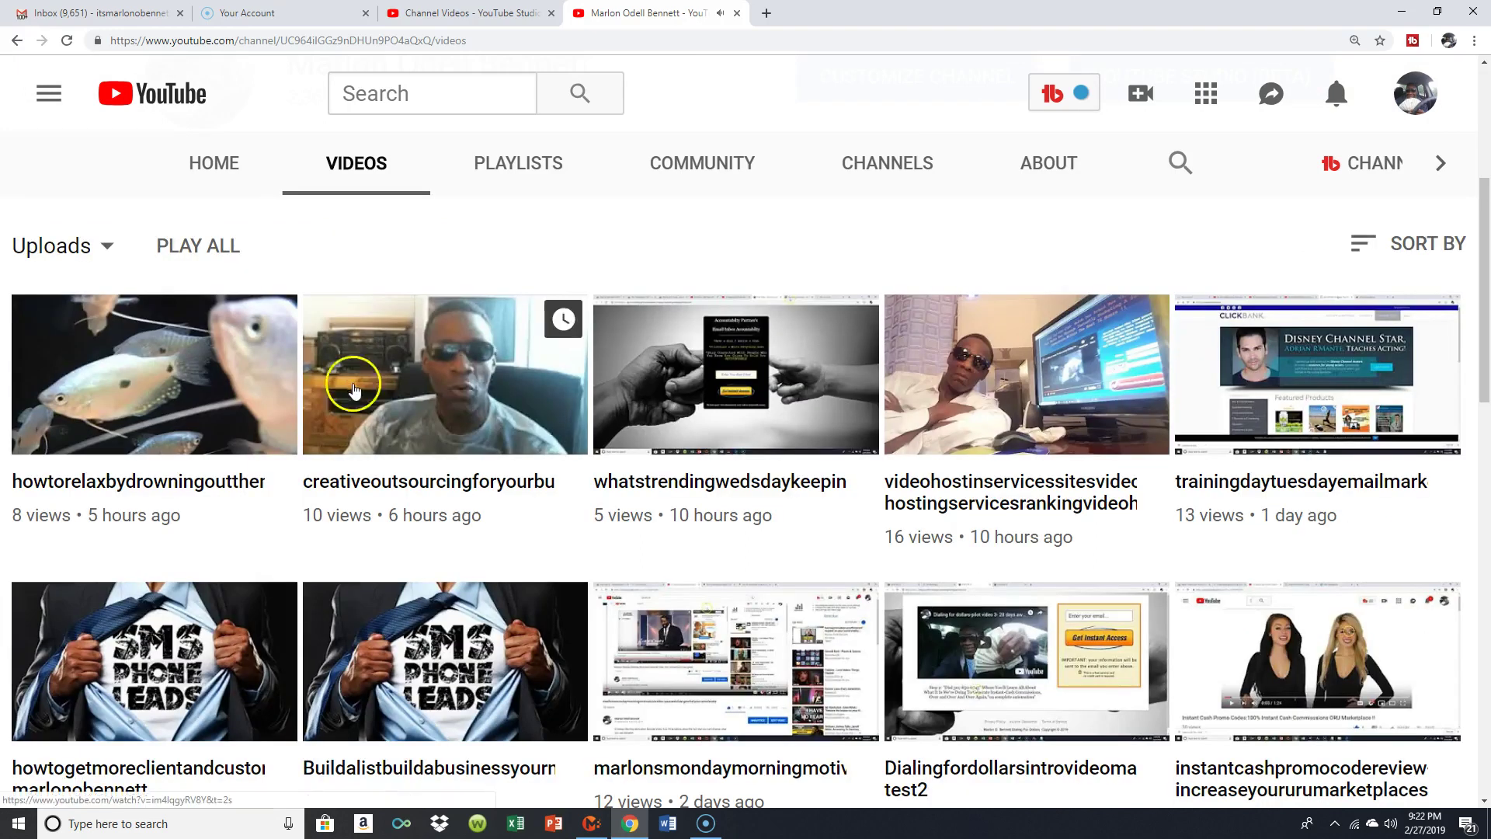
Look through the channel's uploaded videos, comparing their thumbnails, titles, views and upload dates.
scroll(799, 279, "down", 1)
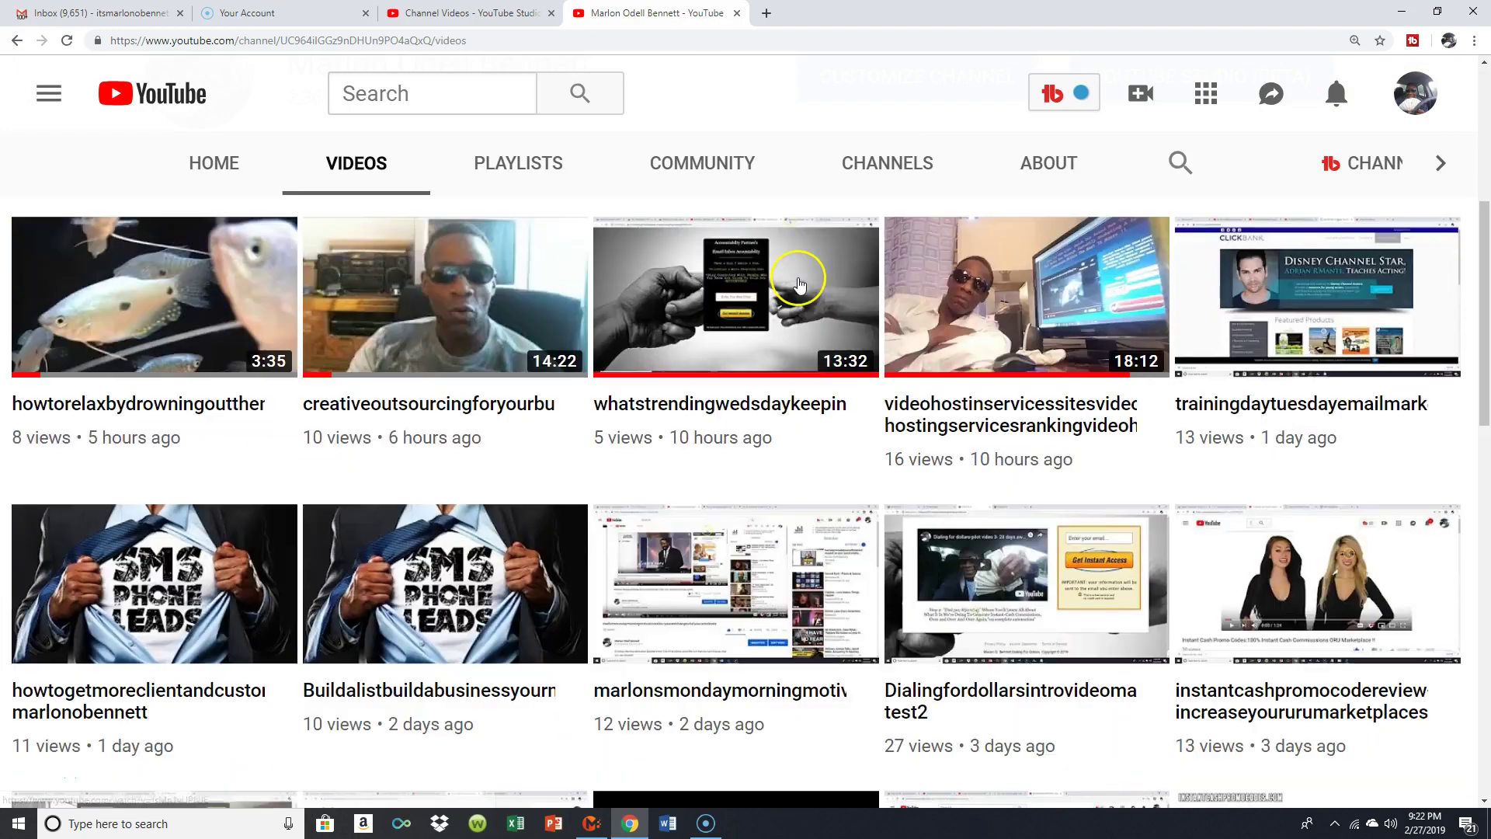
scroll(800, 285, "down", 1)
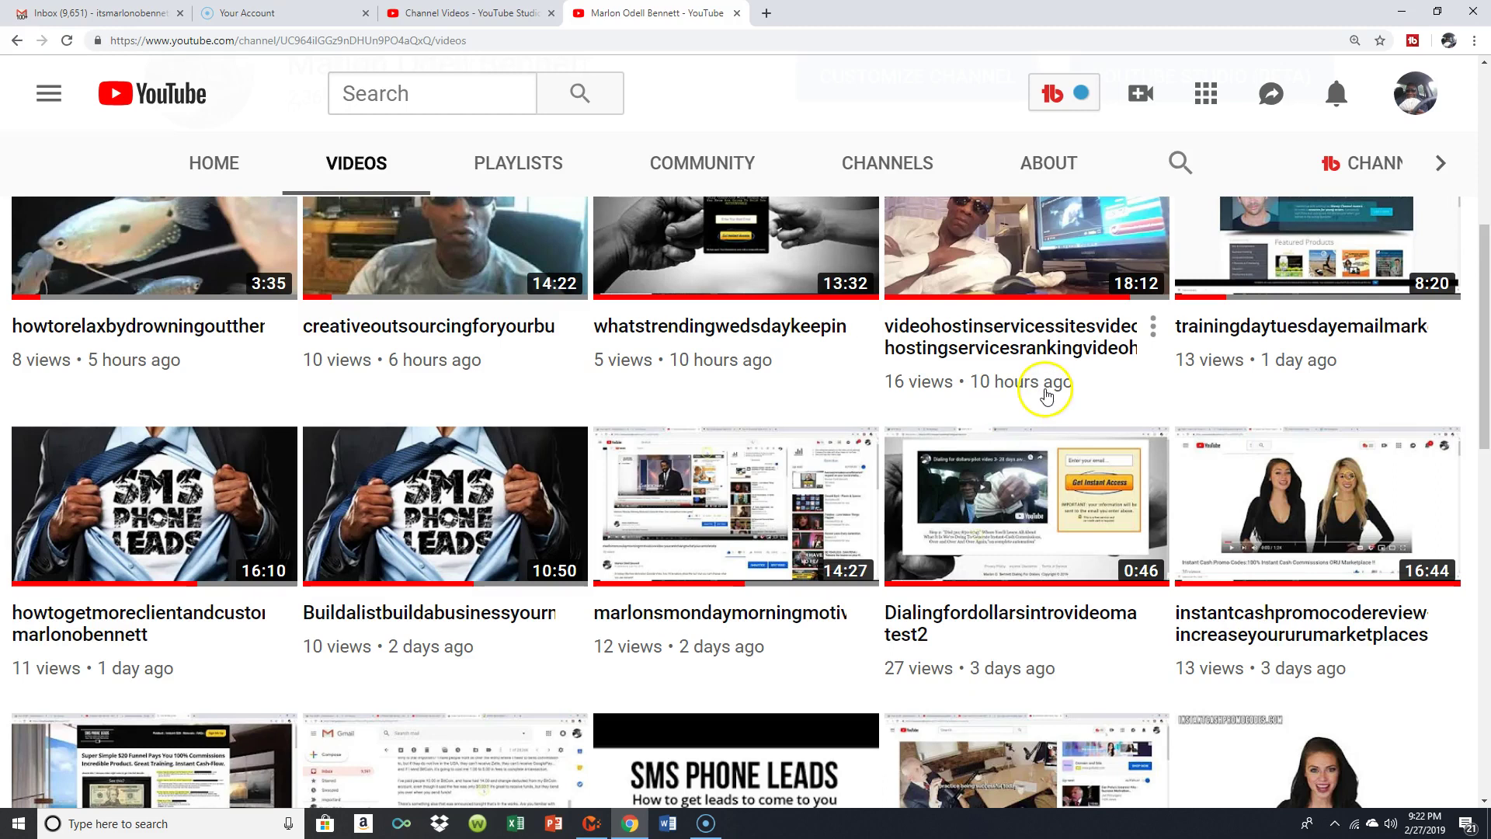
scroll(207, 556, "down", 2)
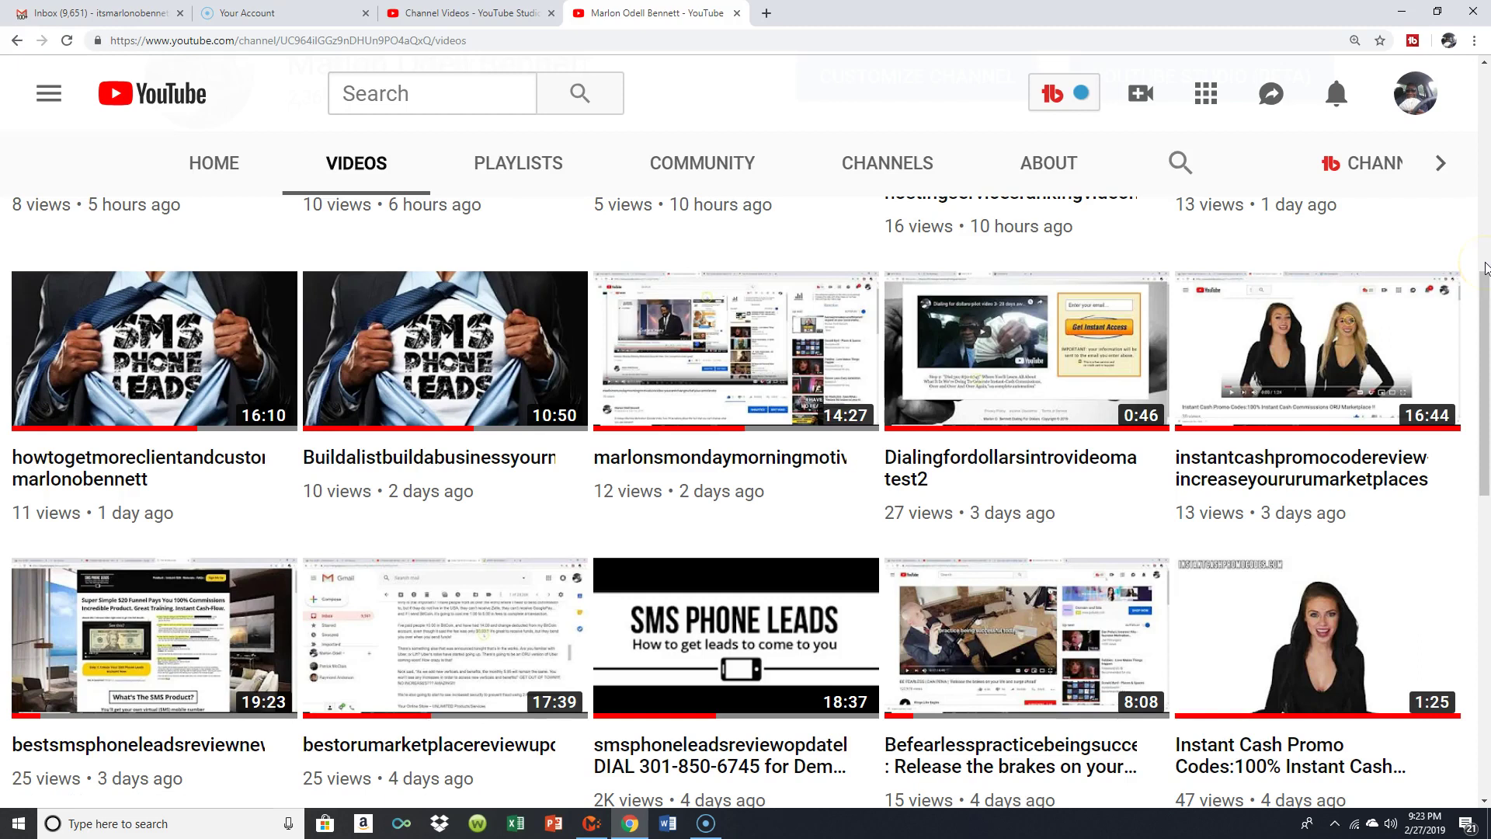
scroll(1320, 360, "down", 2)
scroll(1132, 399, "down", 5)
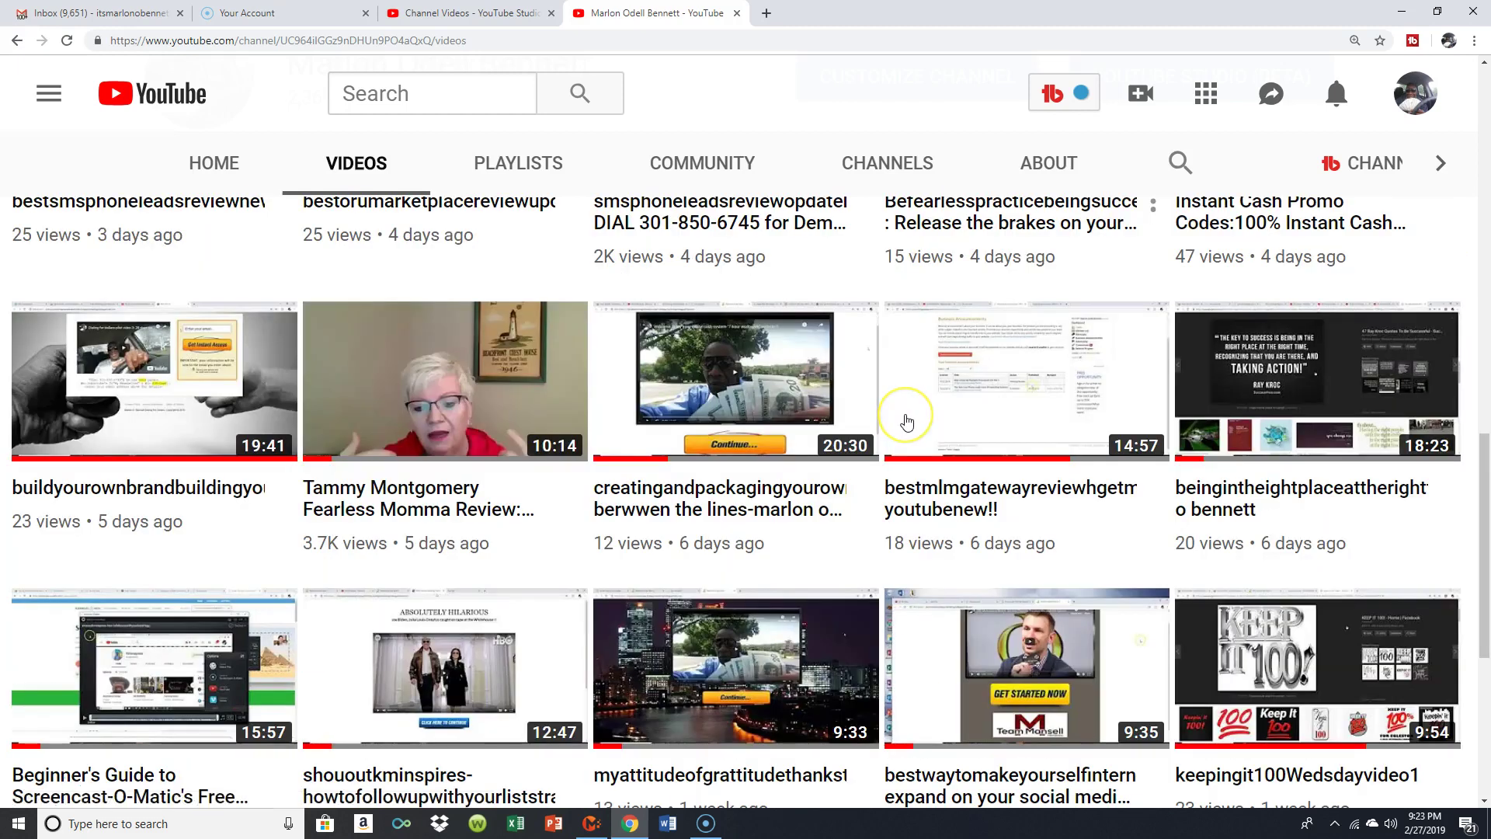
Return from the week-old uploads to the channel header and check the newest videos' thumbnails, titles and views.
scroll(907, 422, "down", 6)
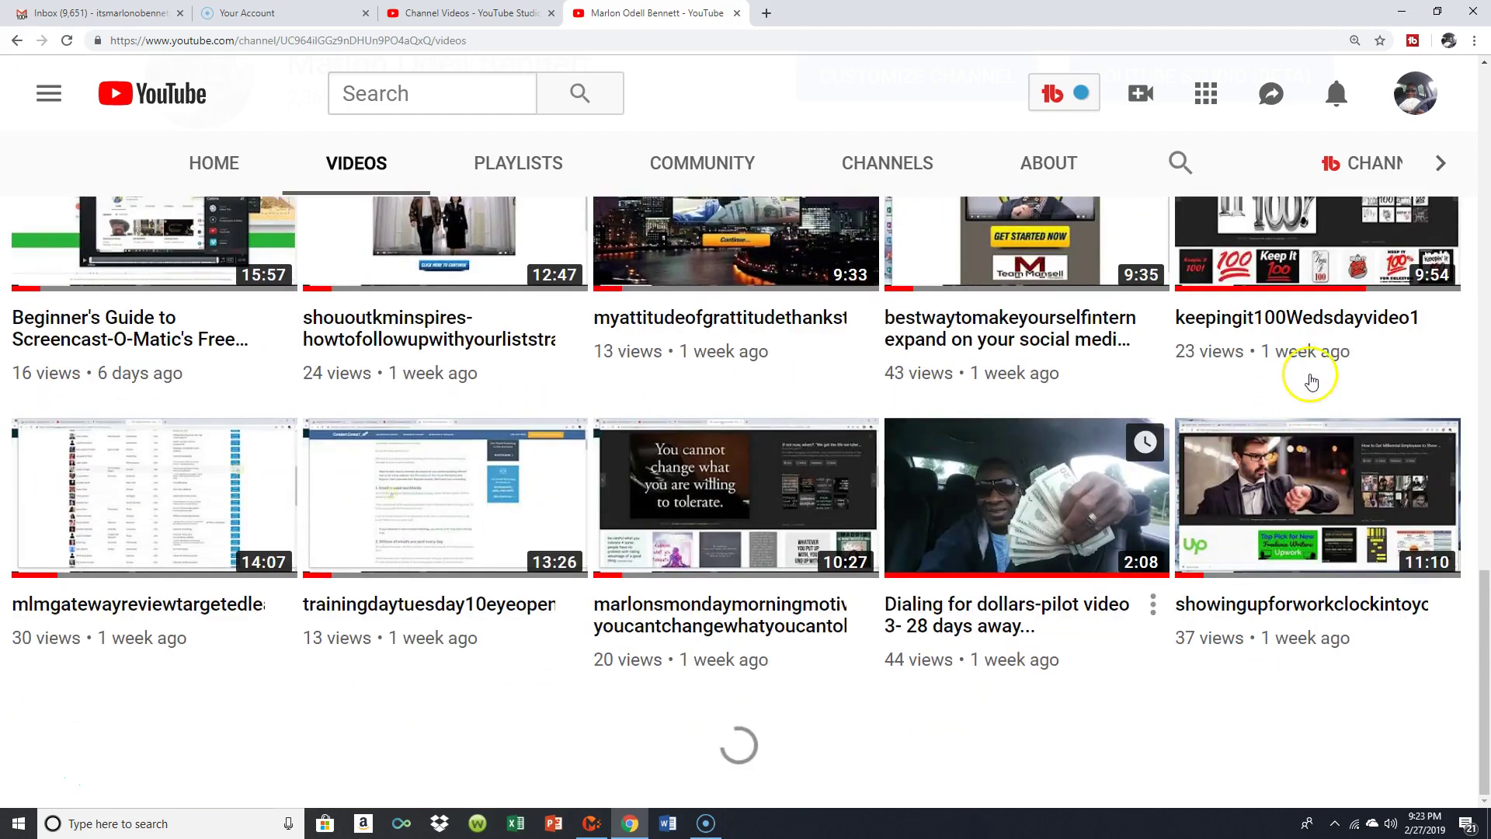
scroll(1331, 393, "up", 15)
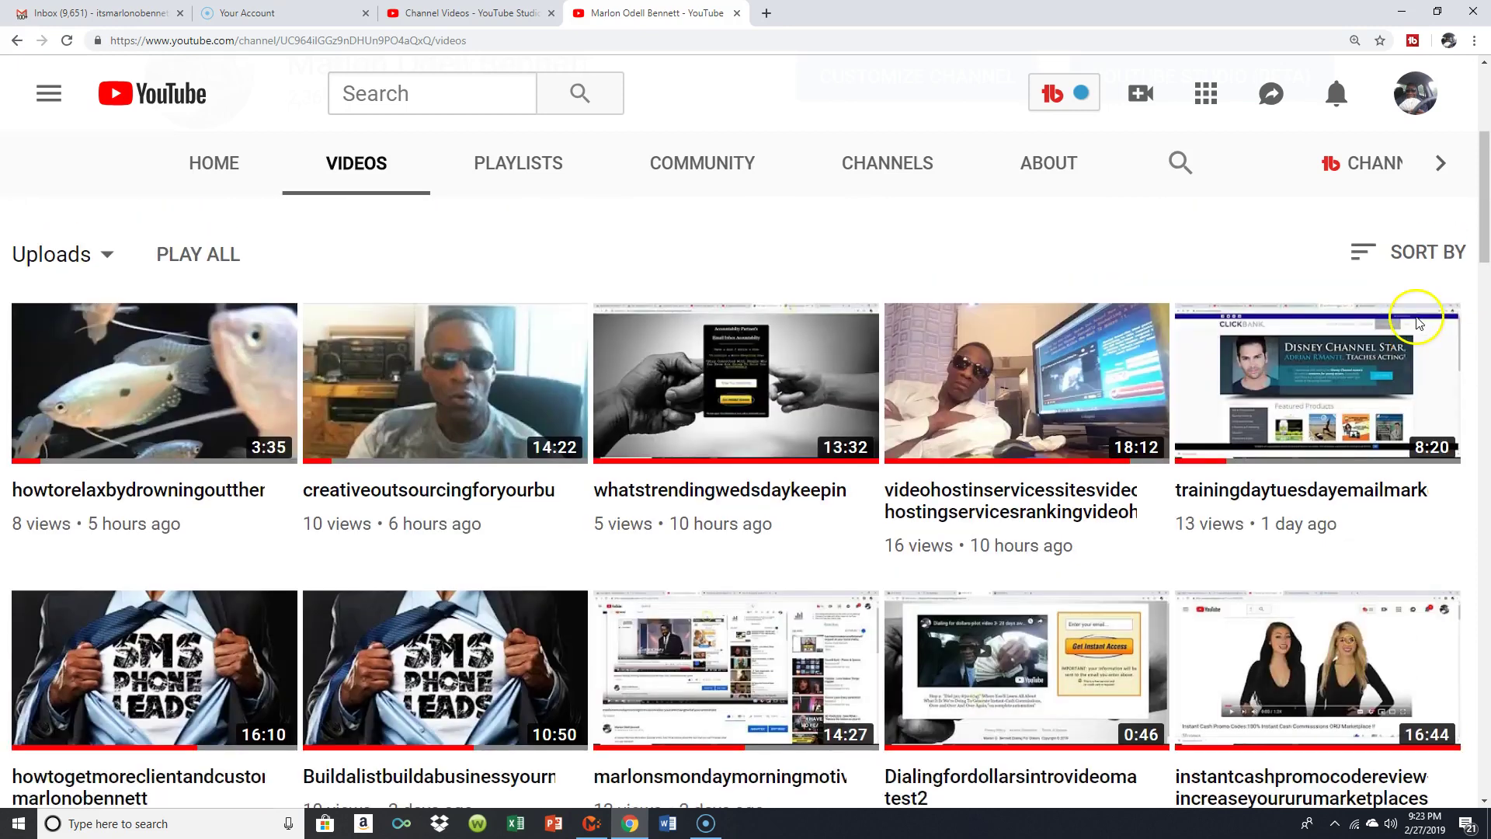
scroll(1418, 323, "up", 5)
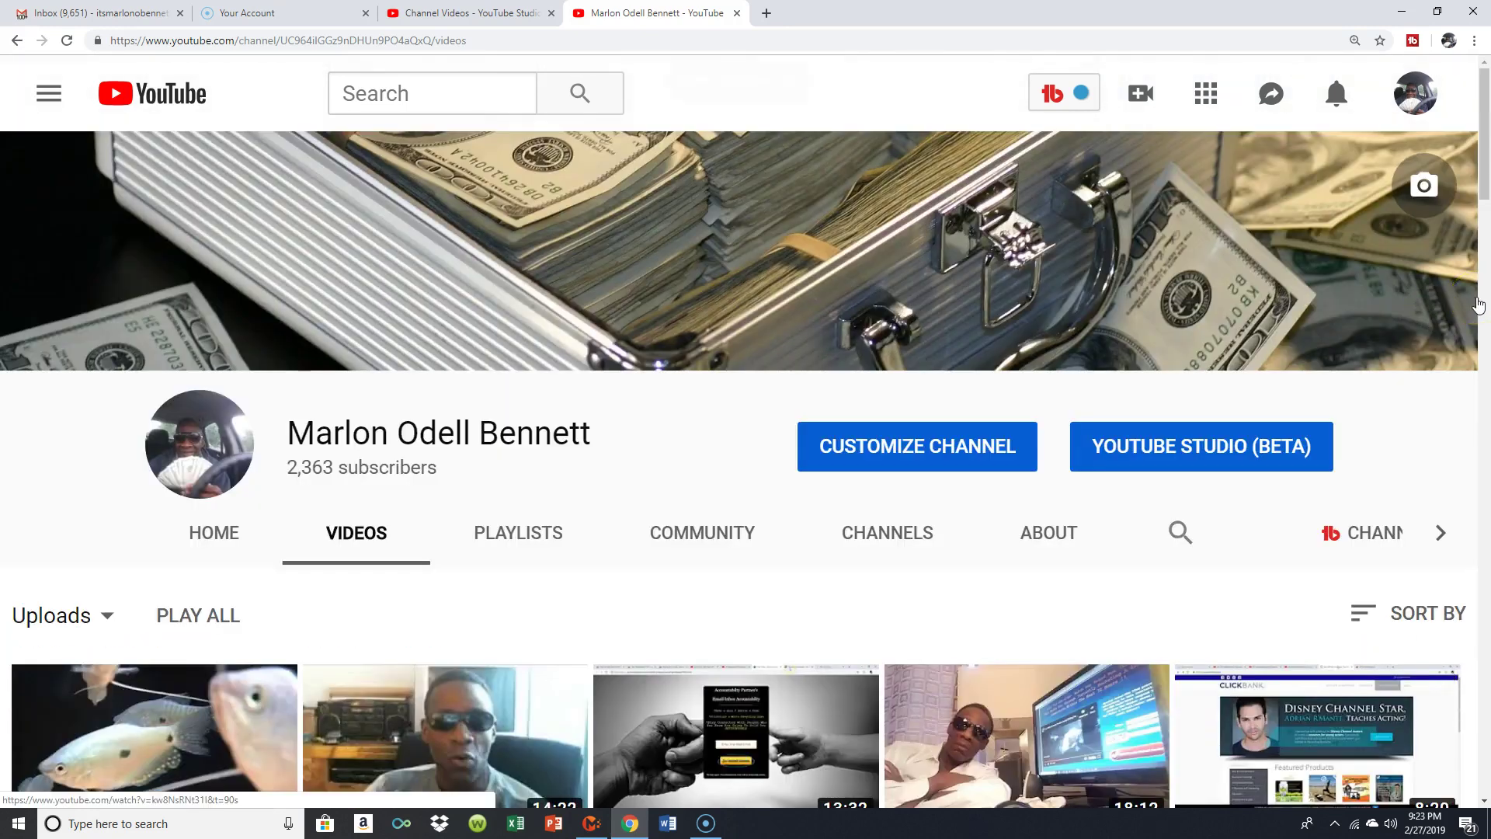
scroll(1455, 308, "down", 2)
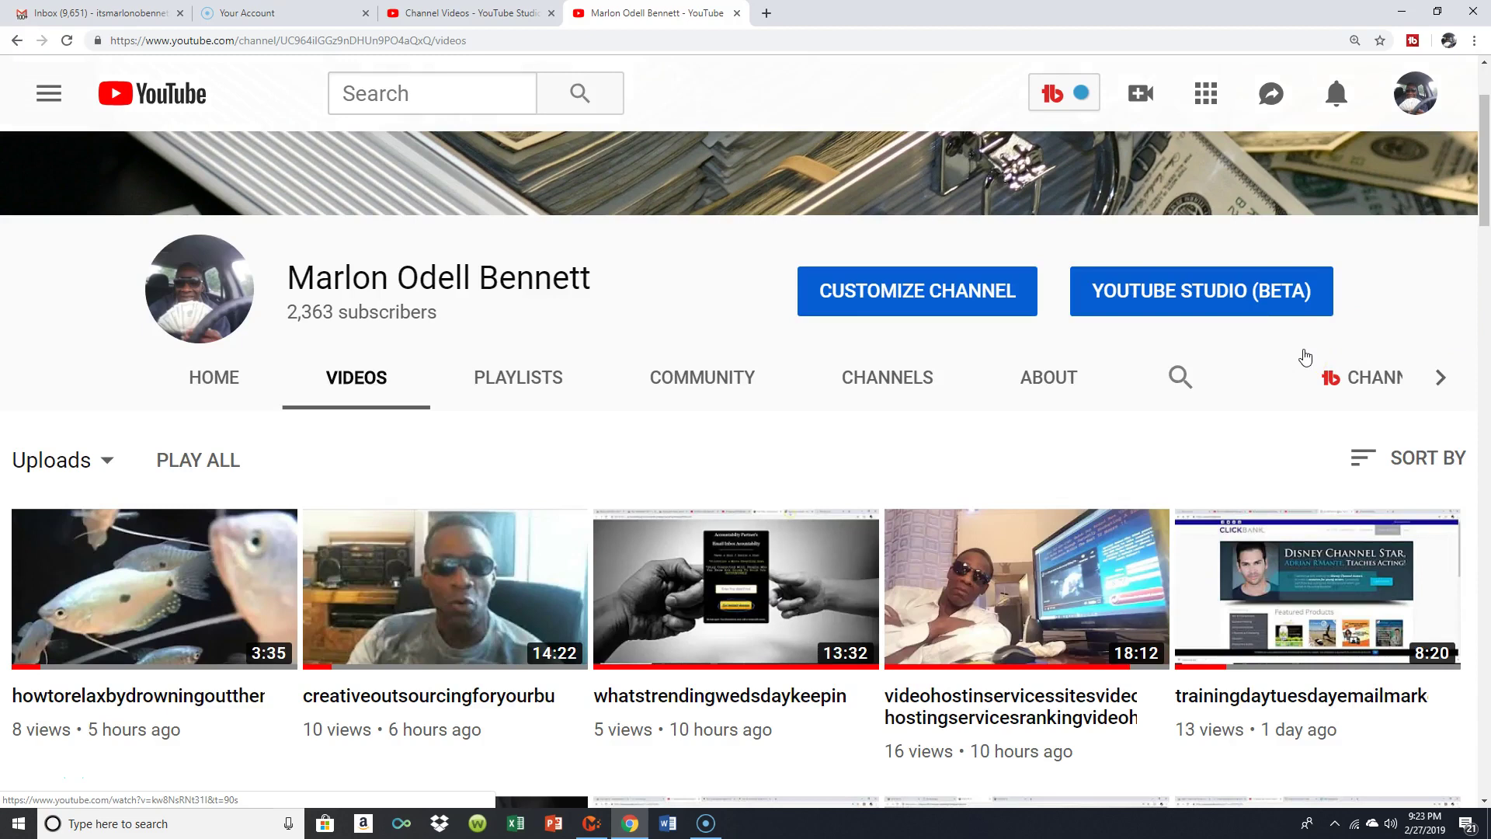
scroll(1305, 356, "down", 2)
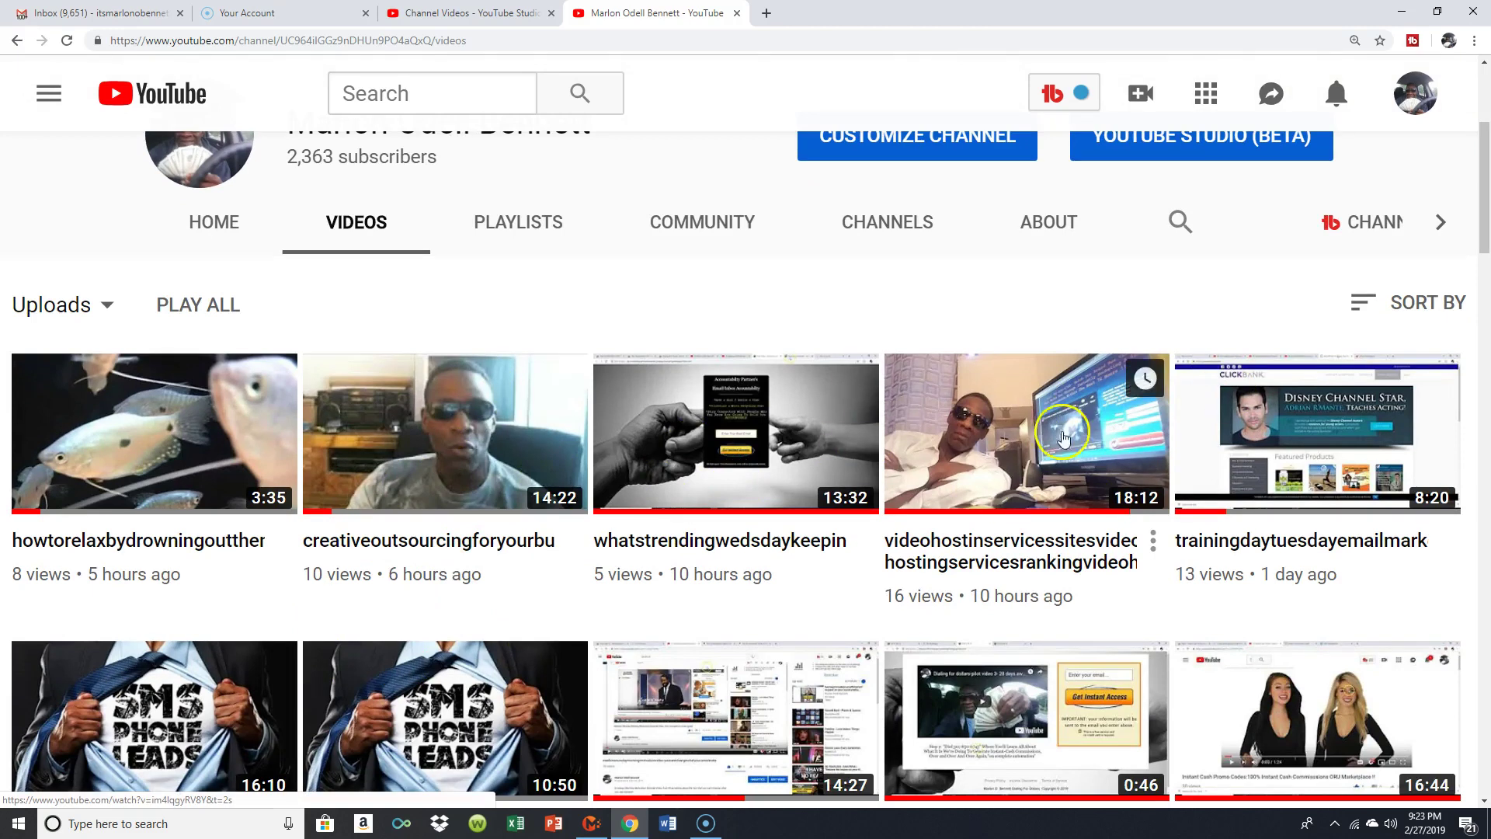
scroll(1036, 508, "down", 2)
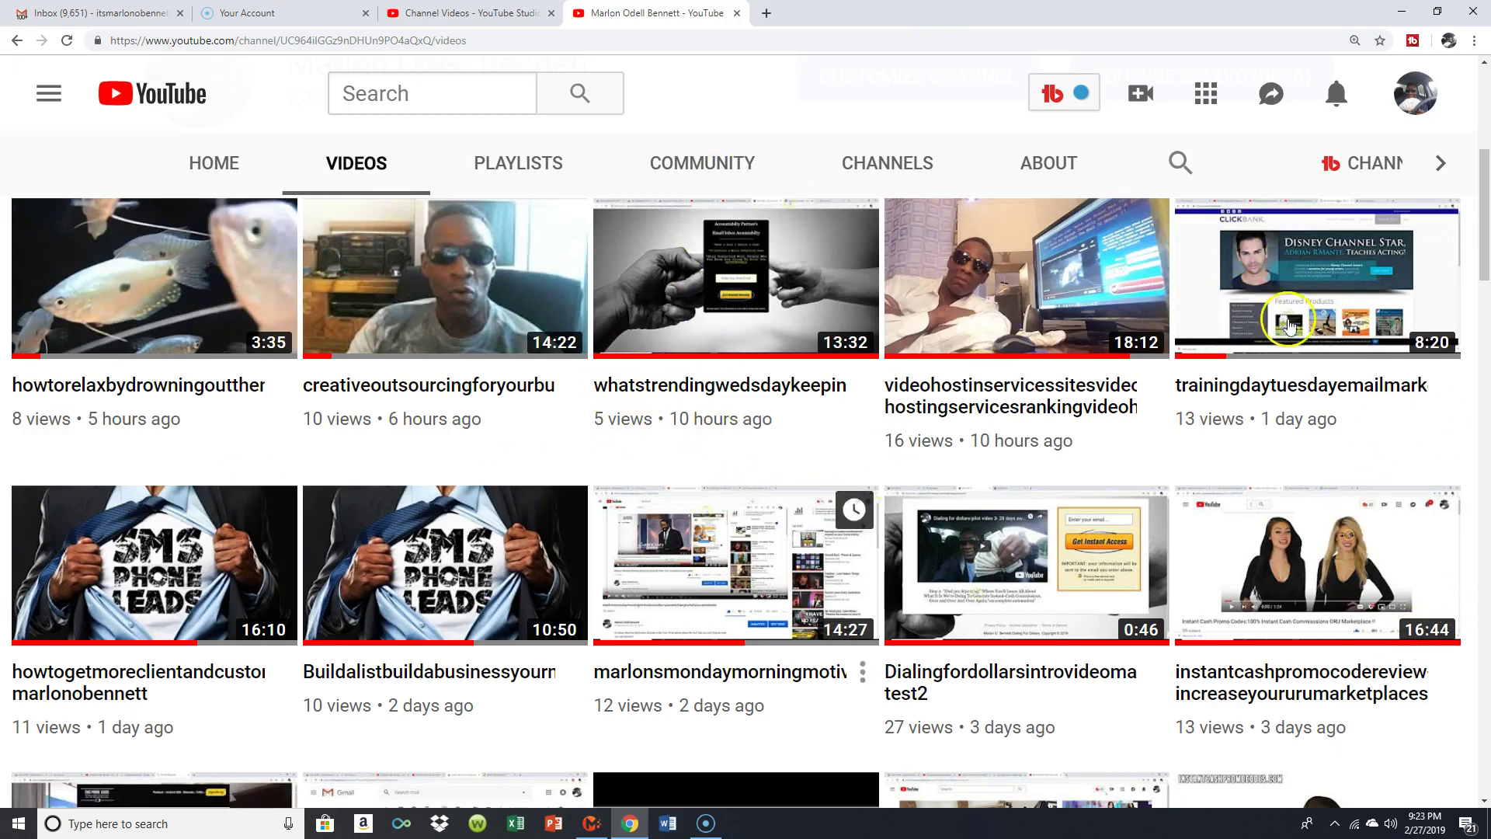
Browse the channel's older uploads back to those from two months ago, comparing thumbnails and view counts, and return to the newest ones.
scroll(1289, 350, "down", 15)
scroll(1287, 388, "down", 8)
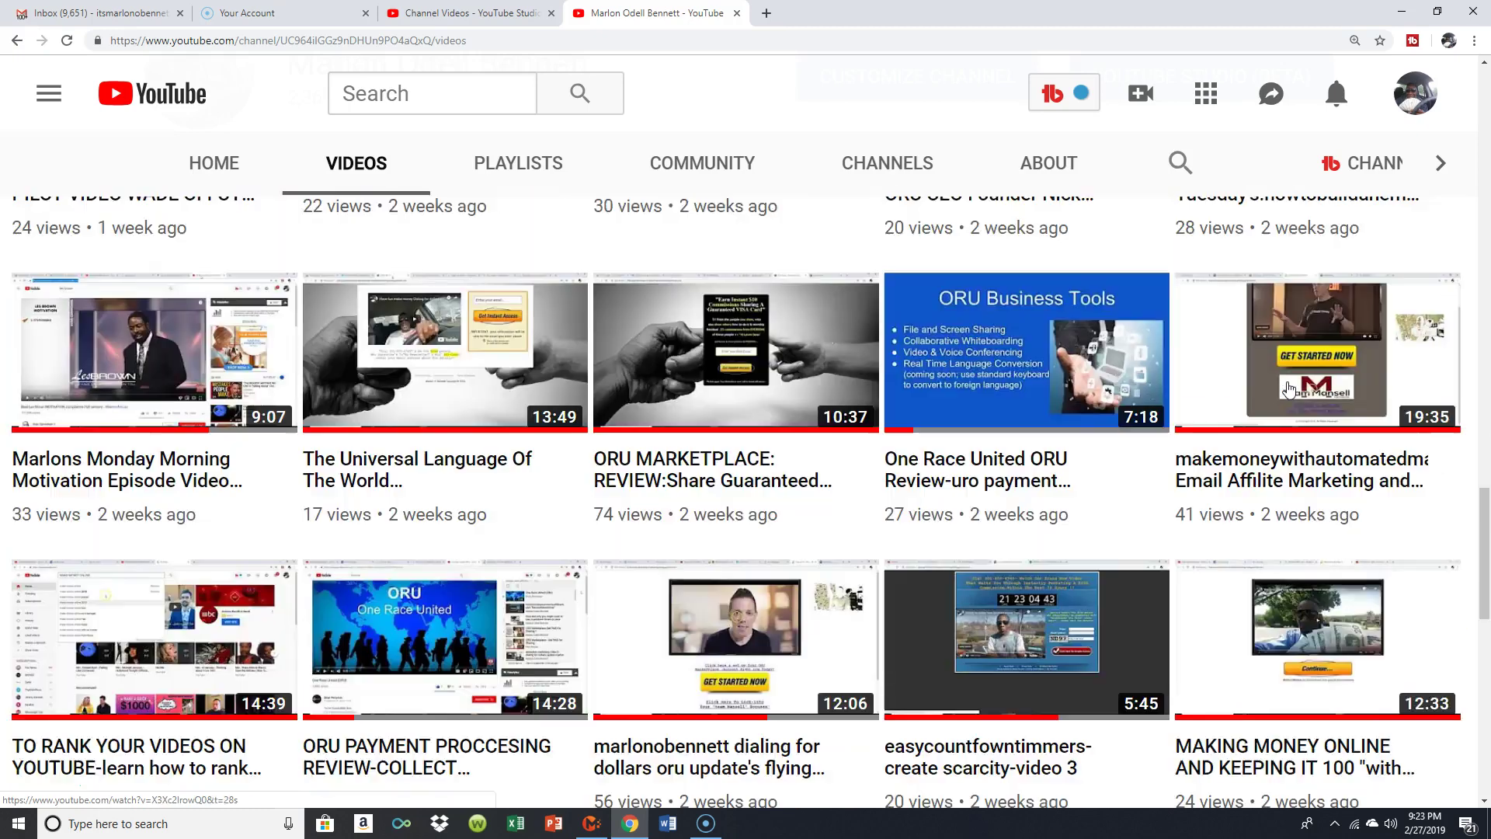
scroll(1287, 386, "down", 3)
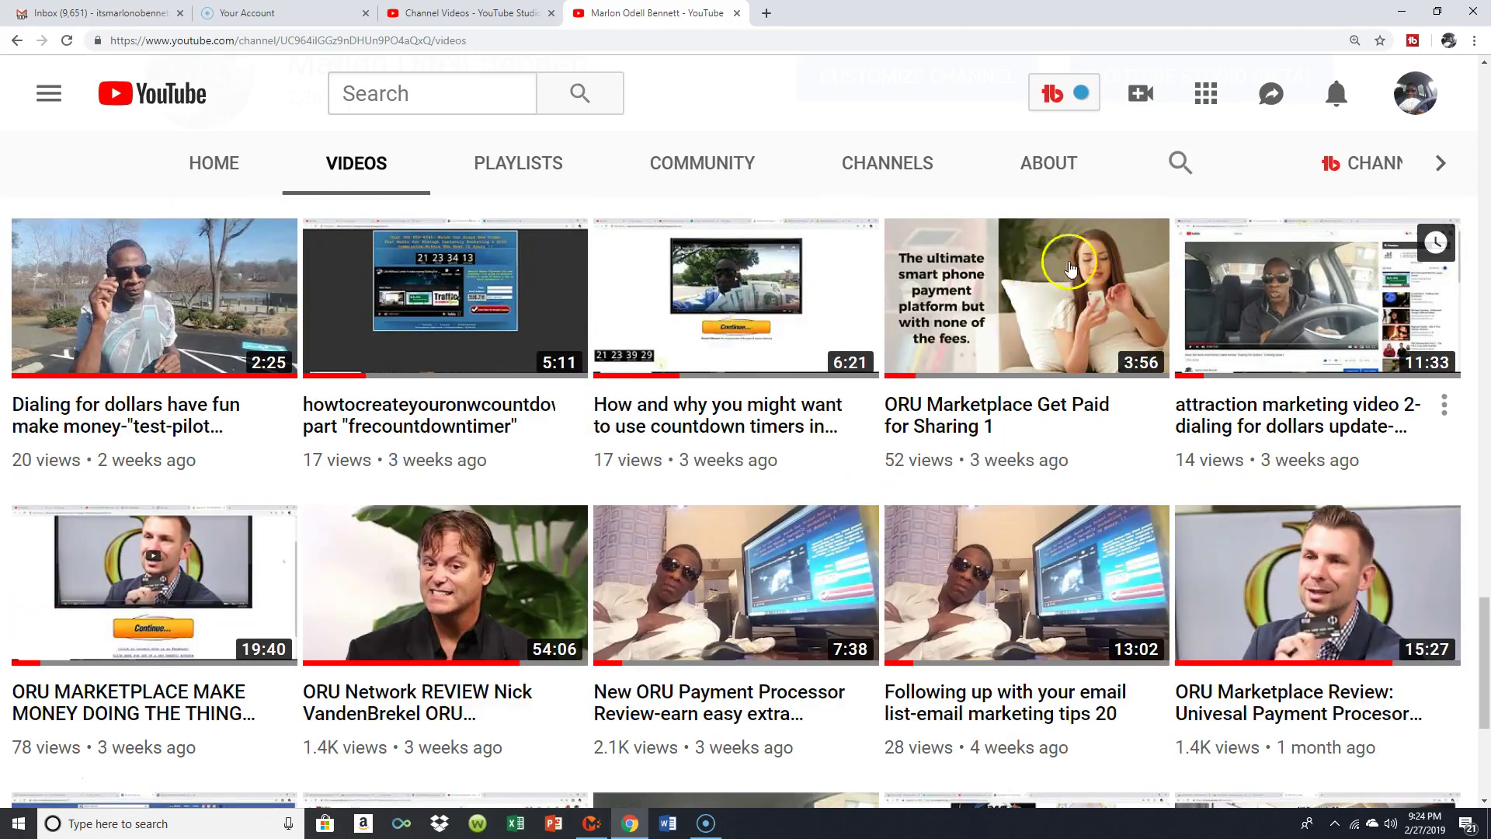
scroll(1132, 256, "down", 10)
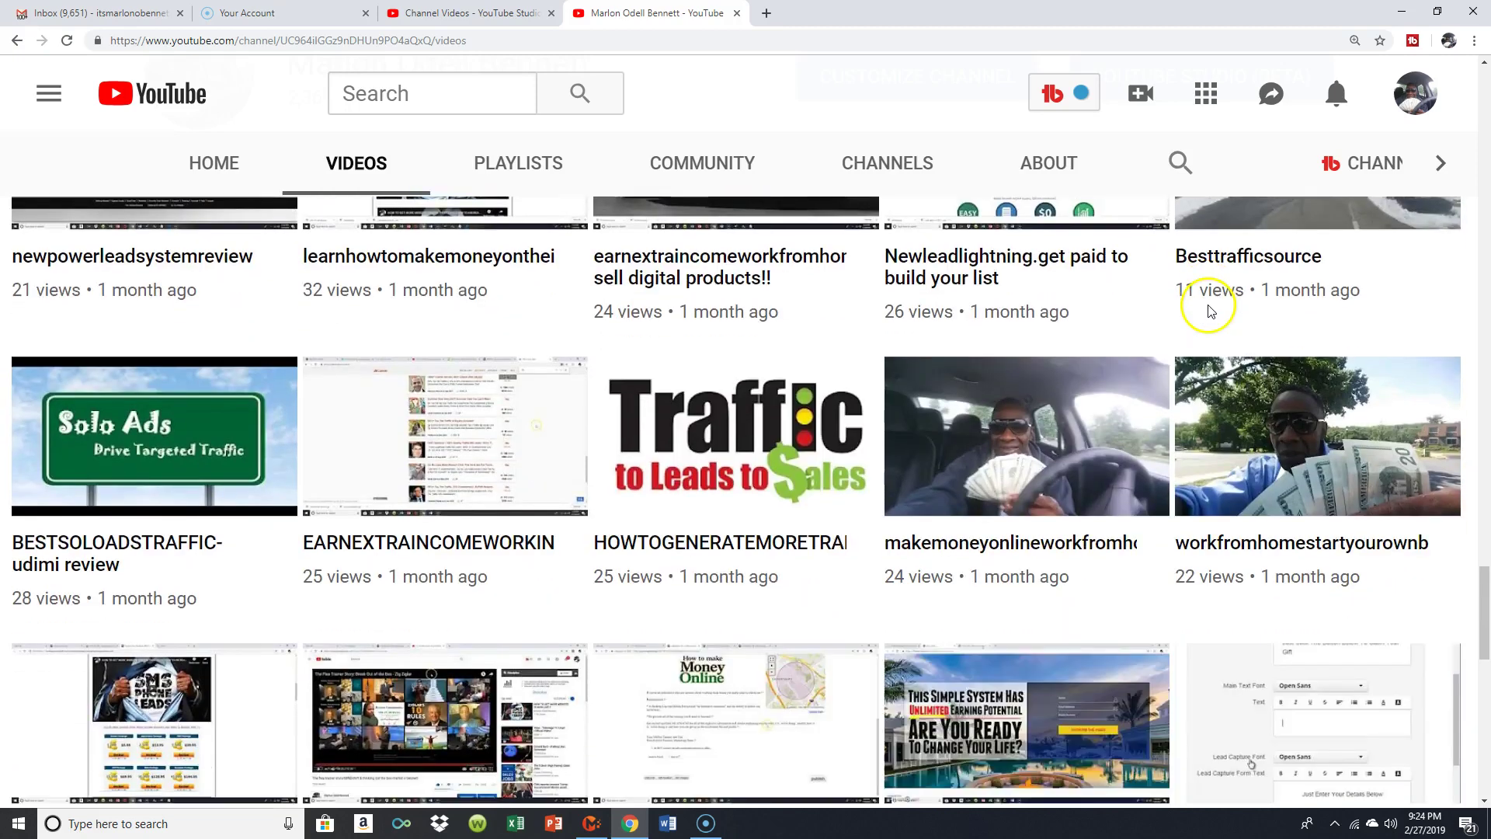
scroll(1209, 312, "down", 7)
scroll(1061, 346, "down", 4)
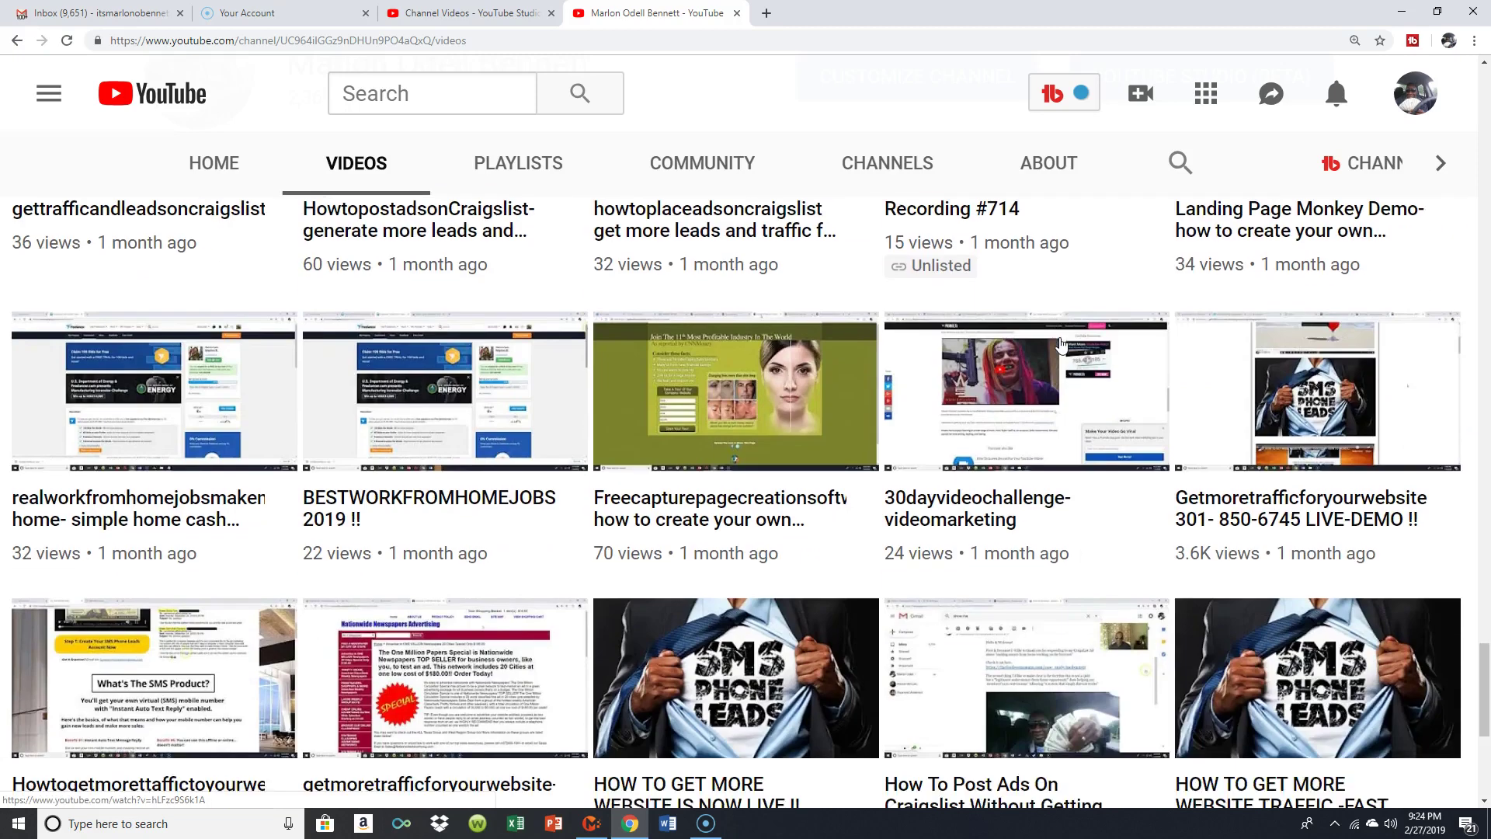
scroll(1231, 326, "down", 6)
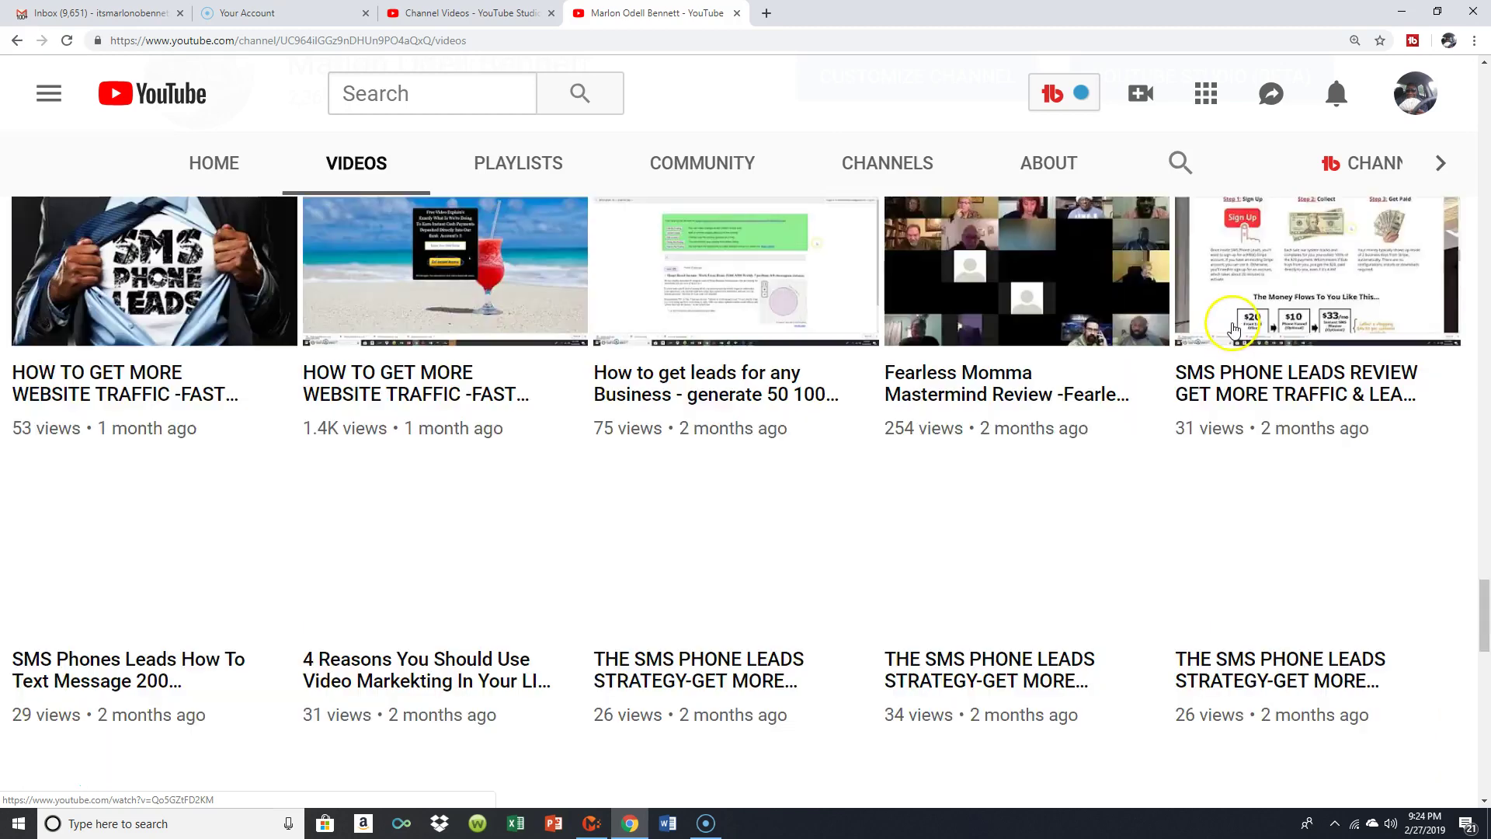
scroll(1248, 266, "up", 15)
scroll(1253, 271, "up", 12)
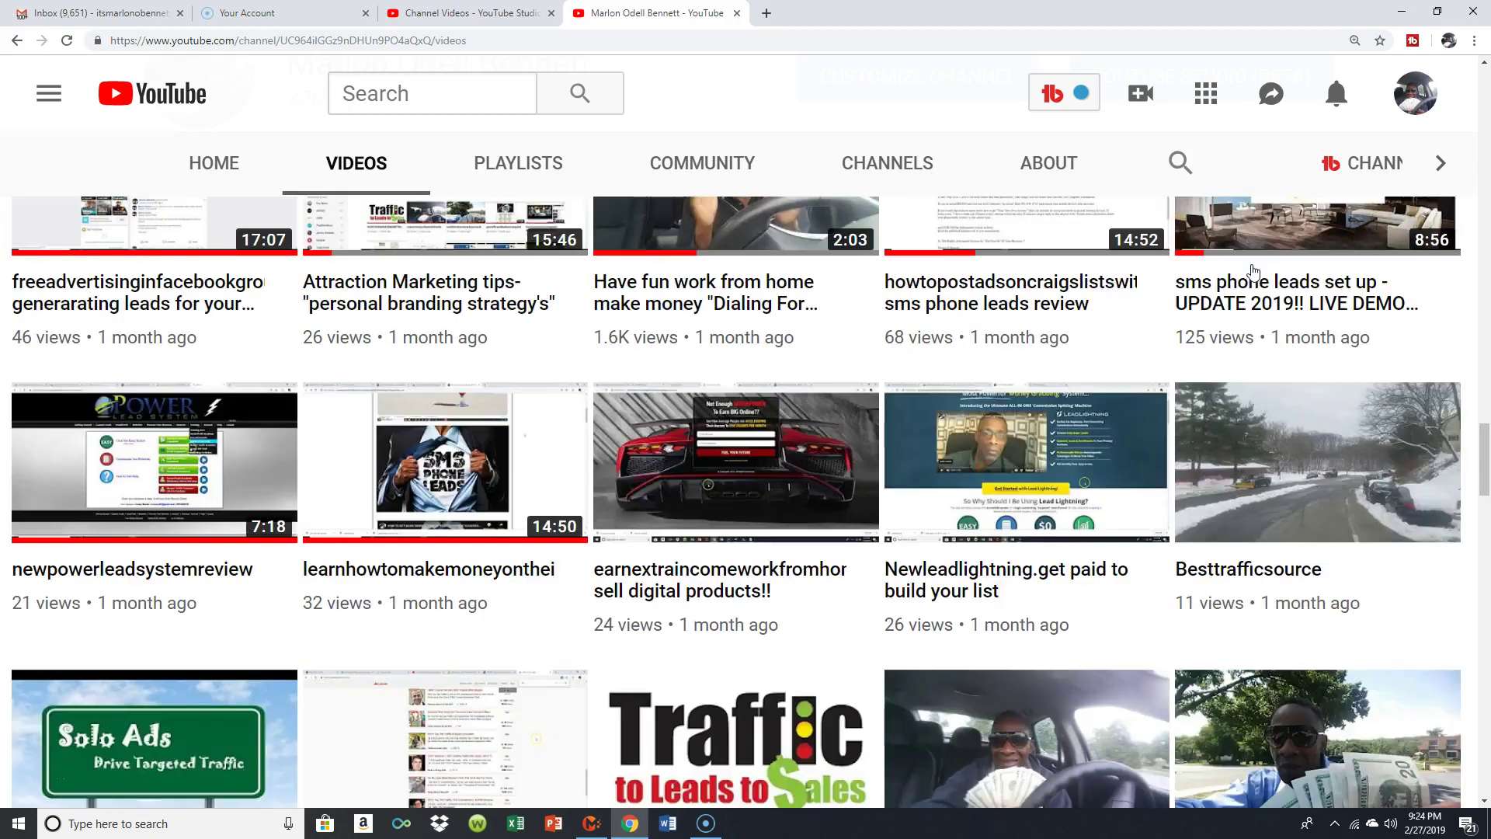
scroll(1252, 270, "up", 10)
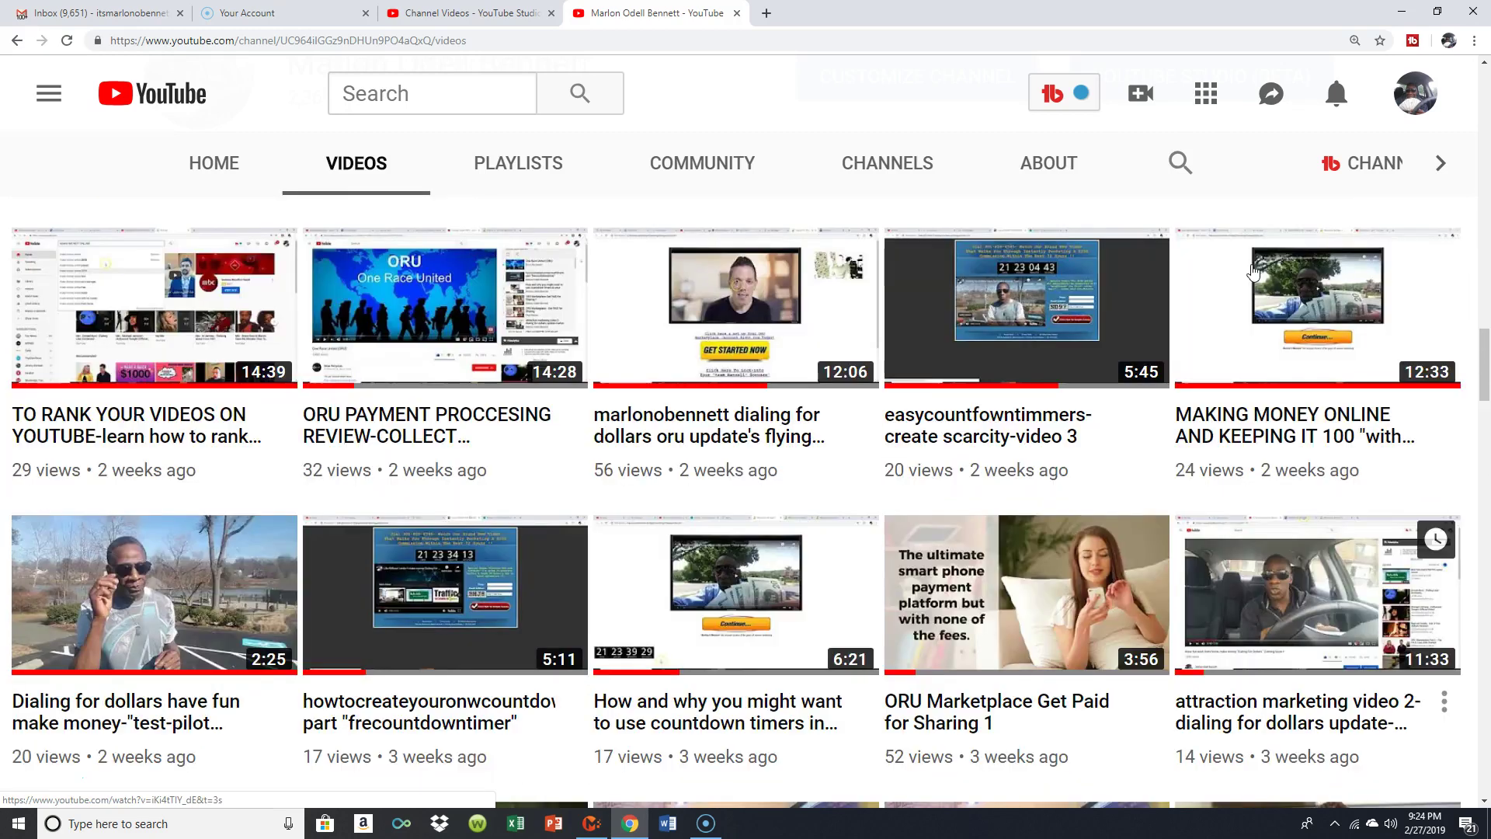
scroll(1253, 270, "up", 7)
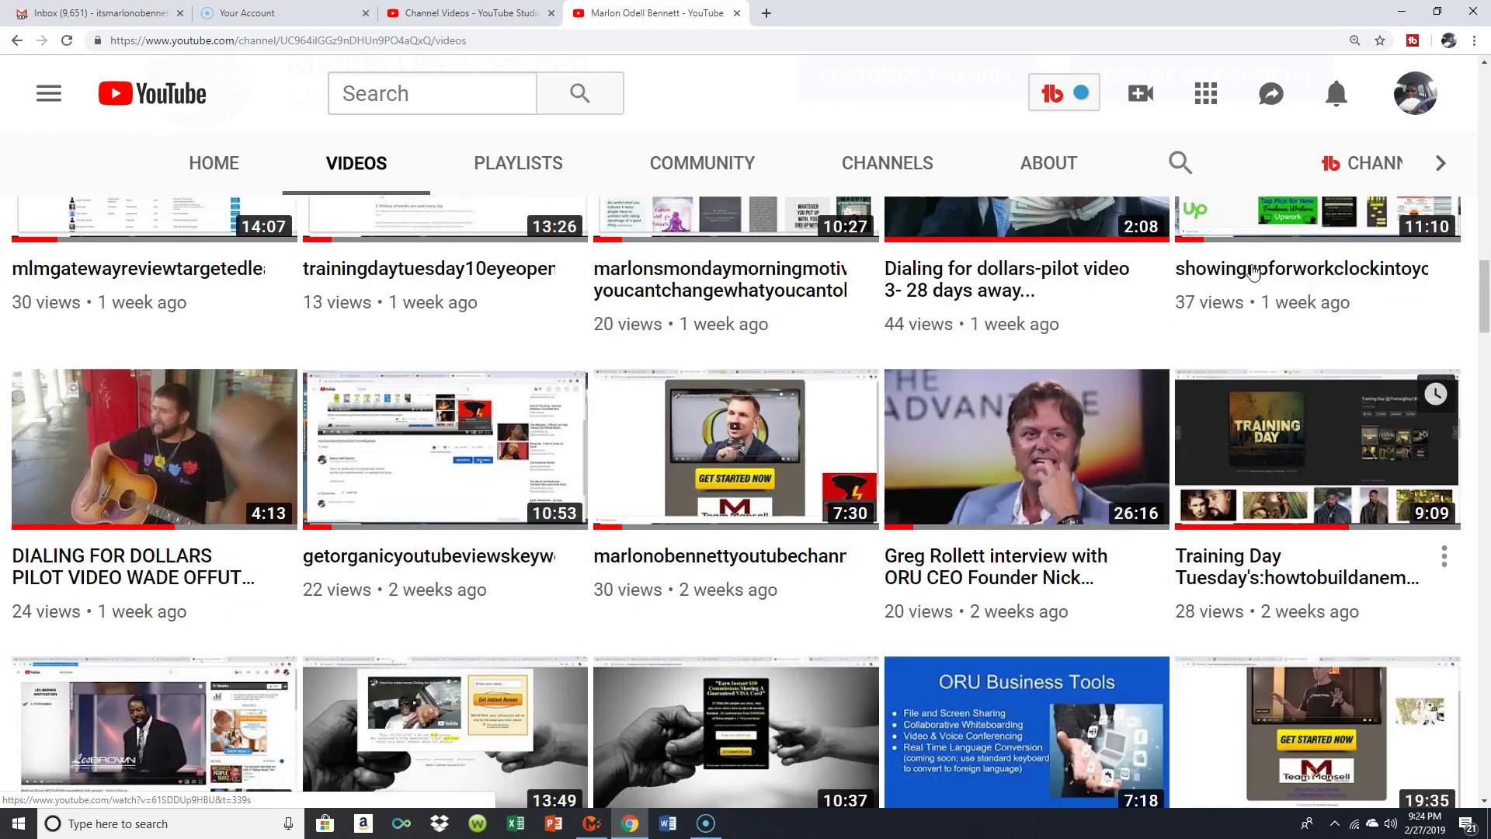
scroll(1253, 270, "up", 12)
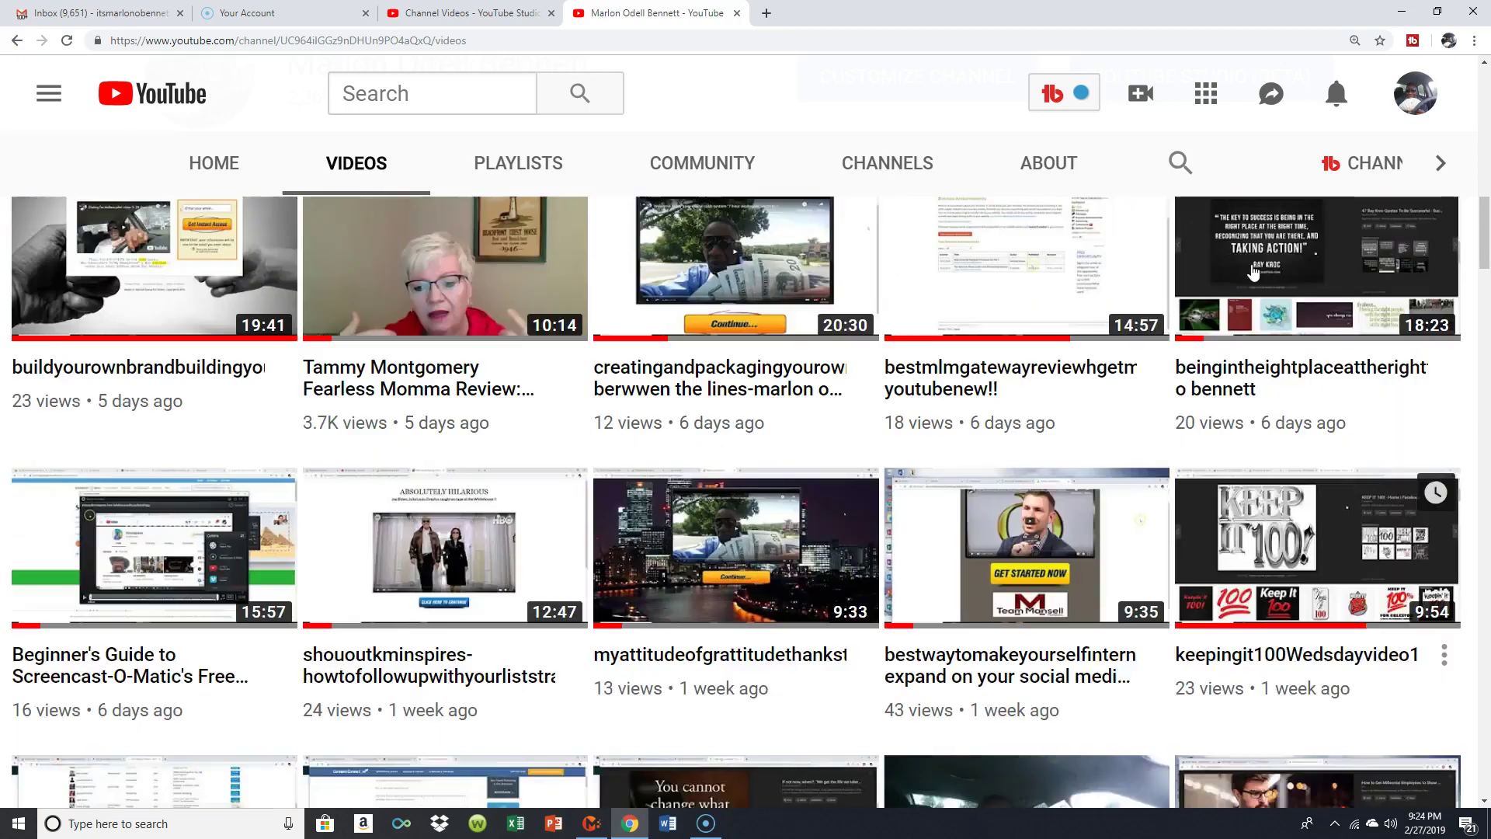
scroll(1253, 270, "up", 6)
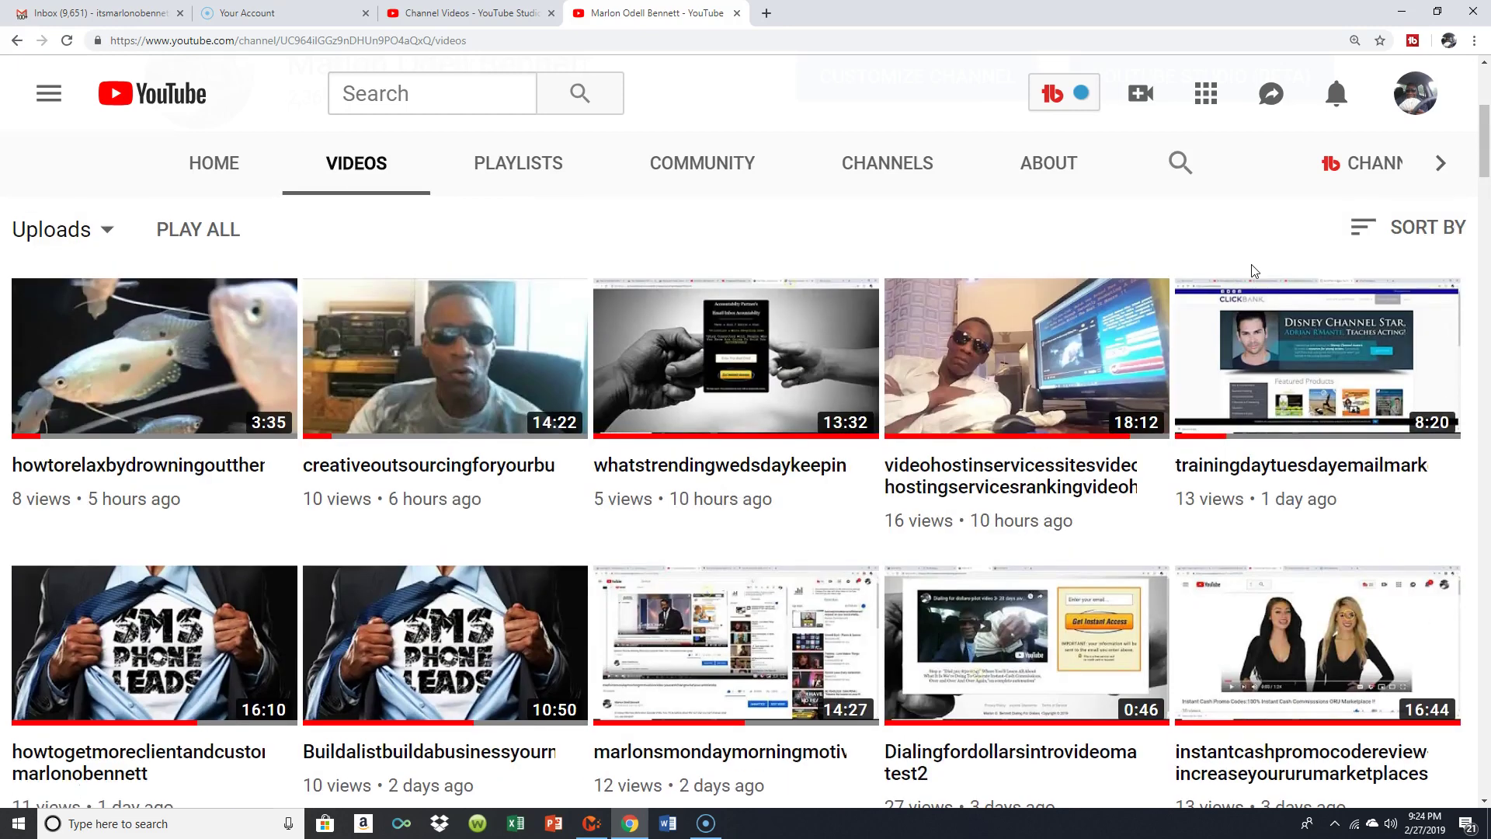
scroll(1251, 269, "up", 3)
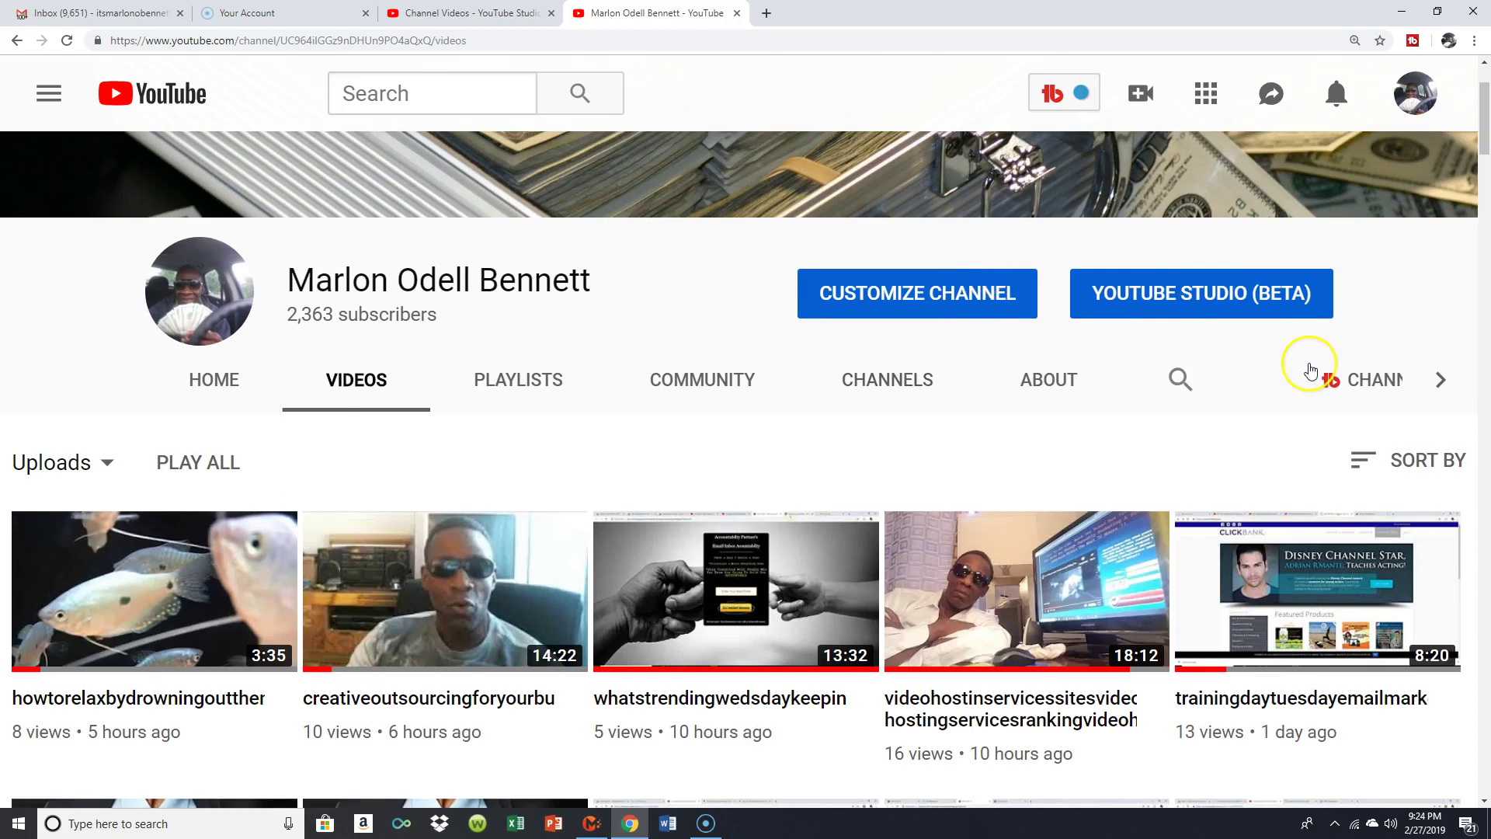
Examine the titles and thumbnails of the uploads from the past two weeks and go back to the start of the list.
scroll(1310, 370, "down", 4)
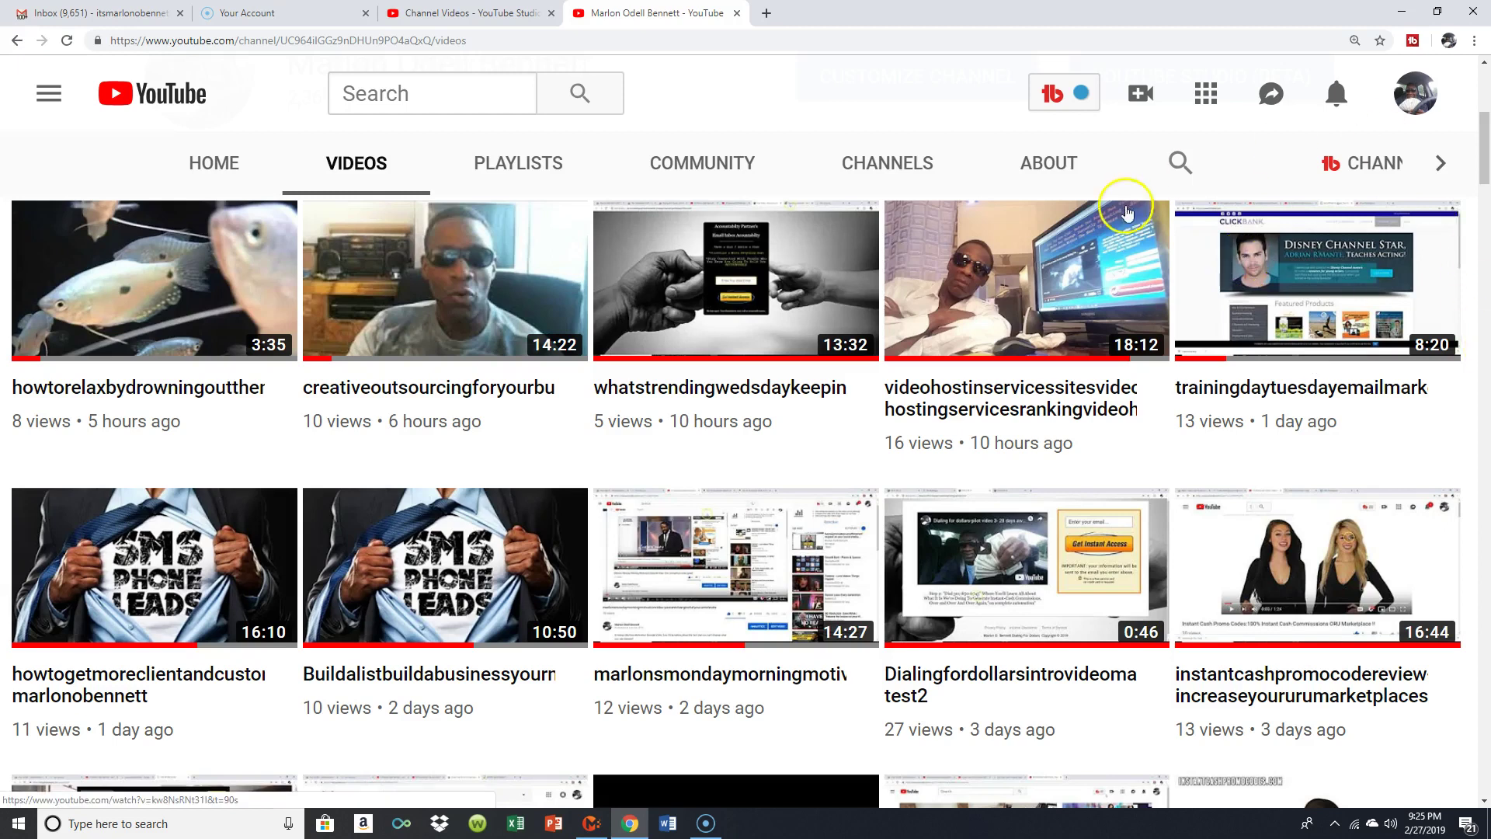
scroll(1120, 231, "down", 2)
scroll(1121, 231, "down", 3)
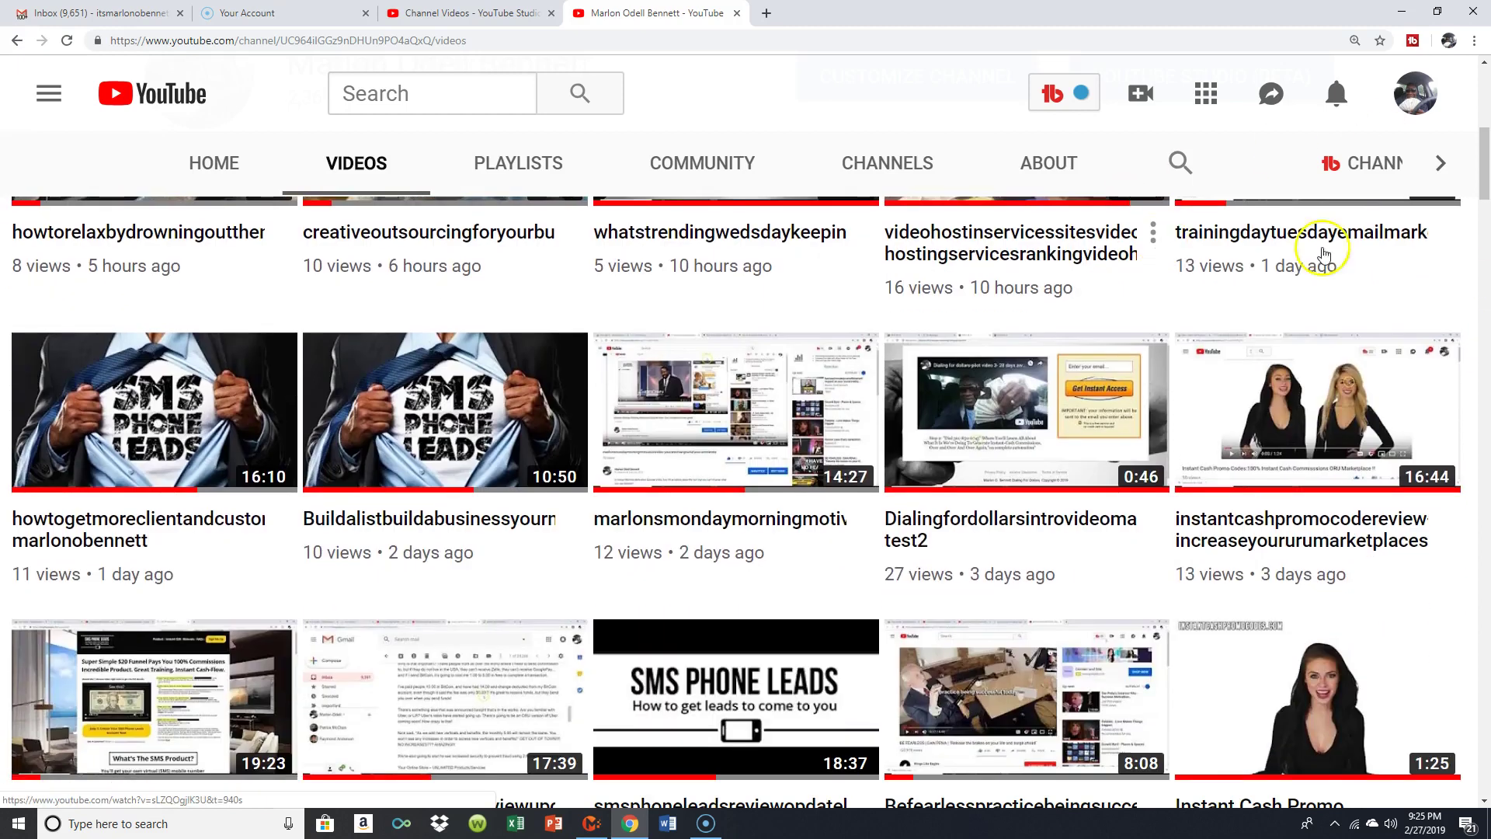
scroll(1459, 291, "up", 3)
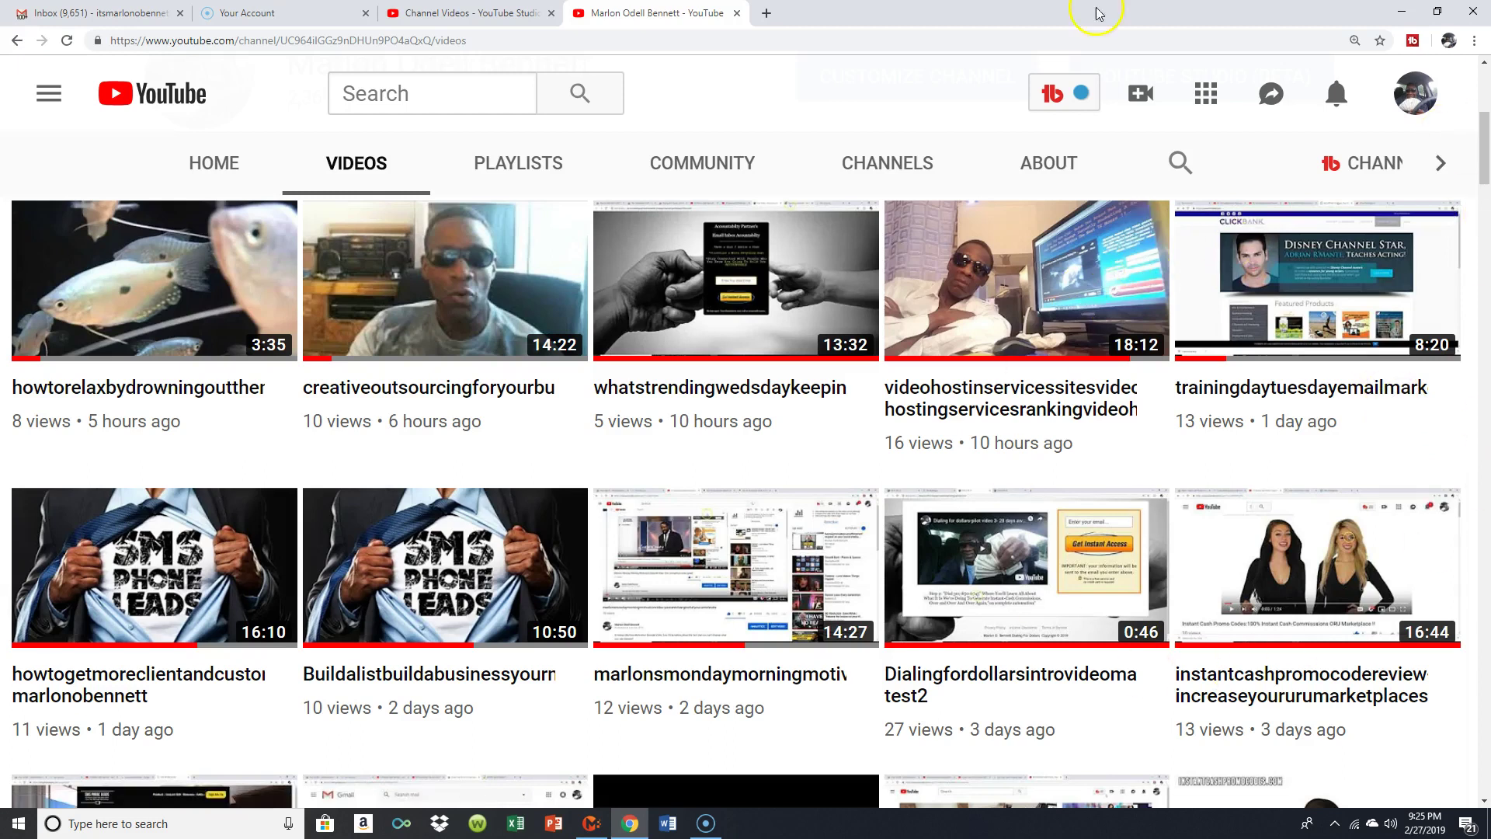
scroll(994, 450, "down", 2)
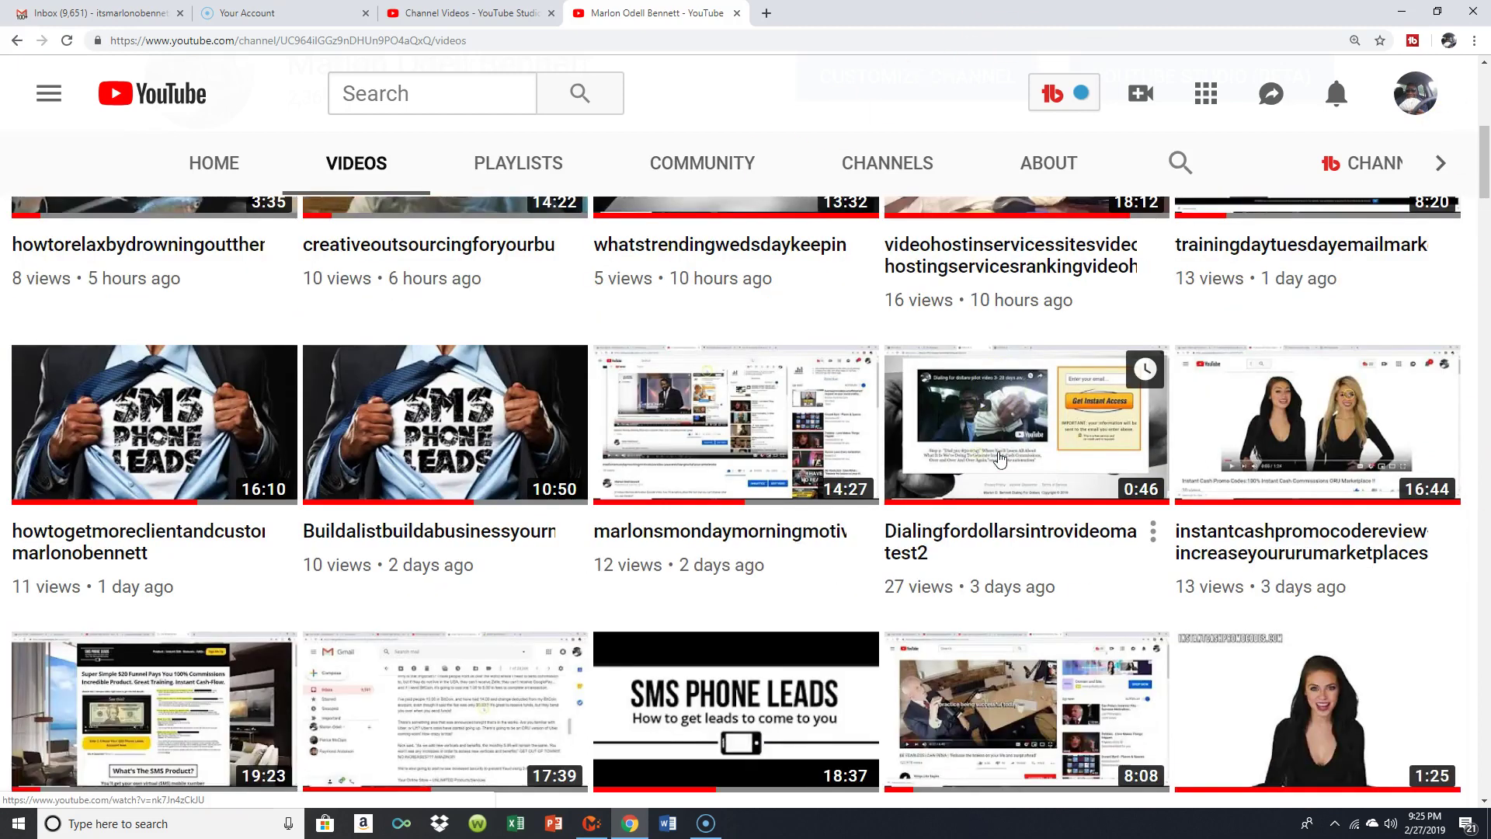
scroll(1000, 460, "down", 3)
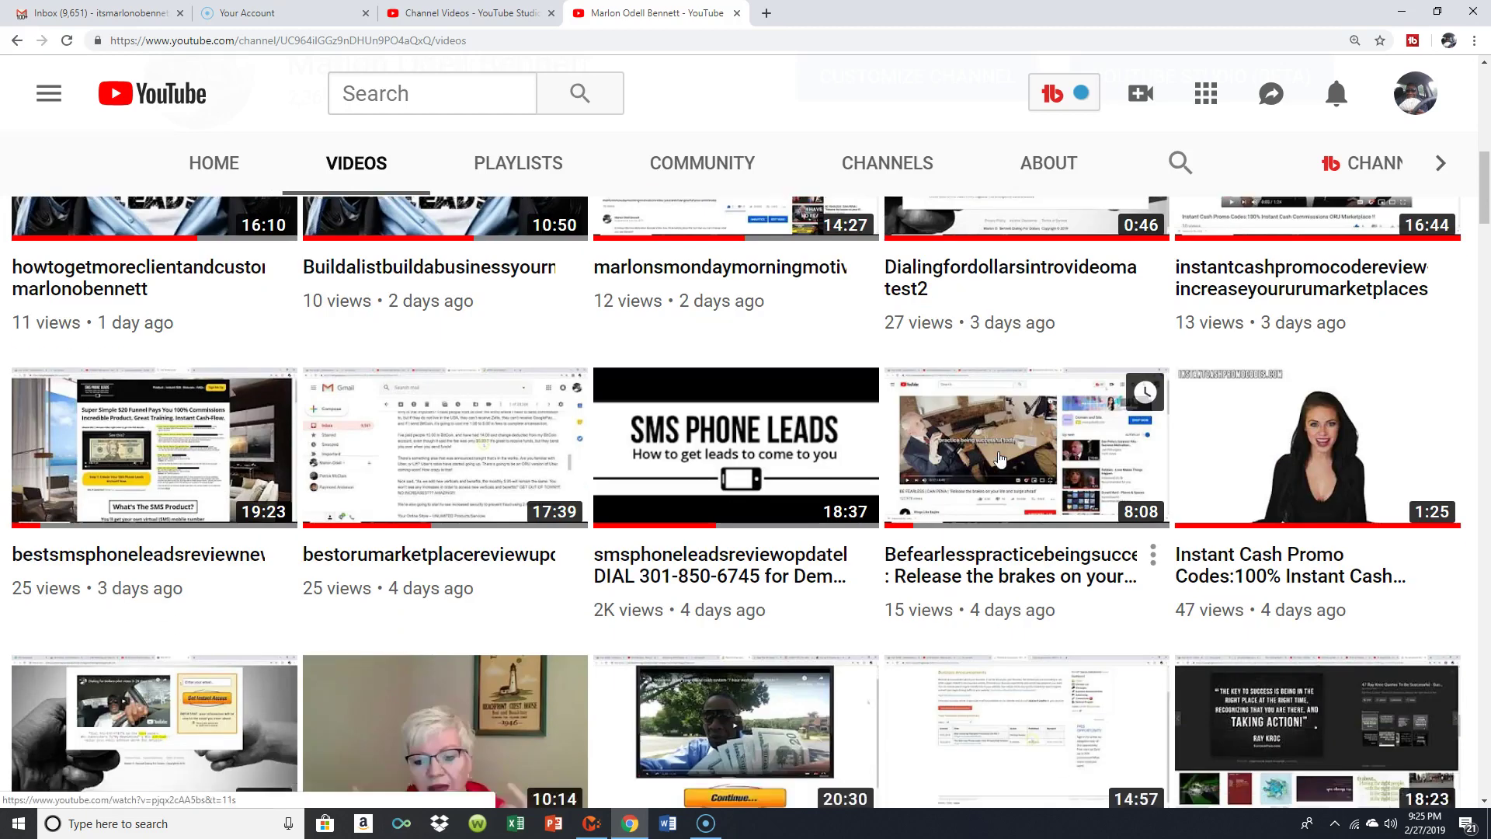
scroll(999, 460, "down", 5)
scroll(999, 460, "down", 5)
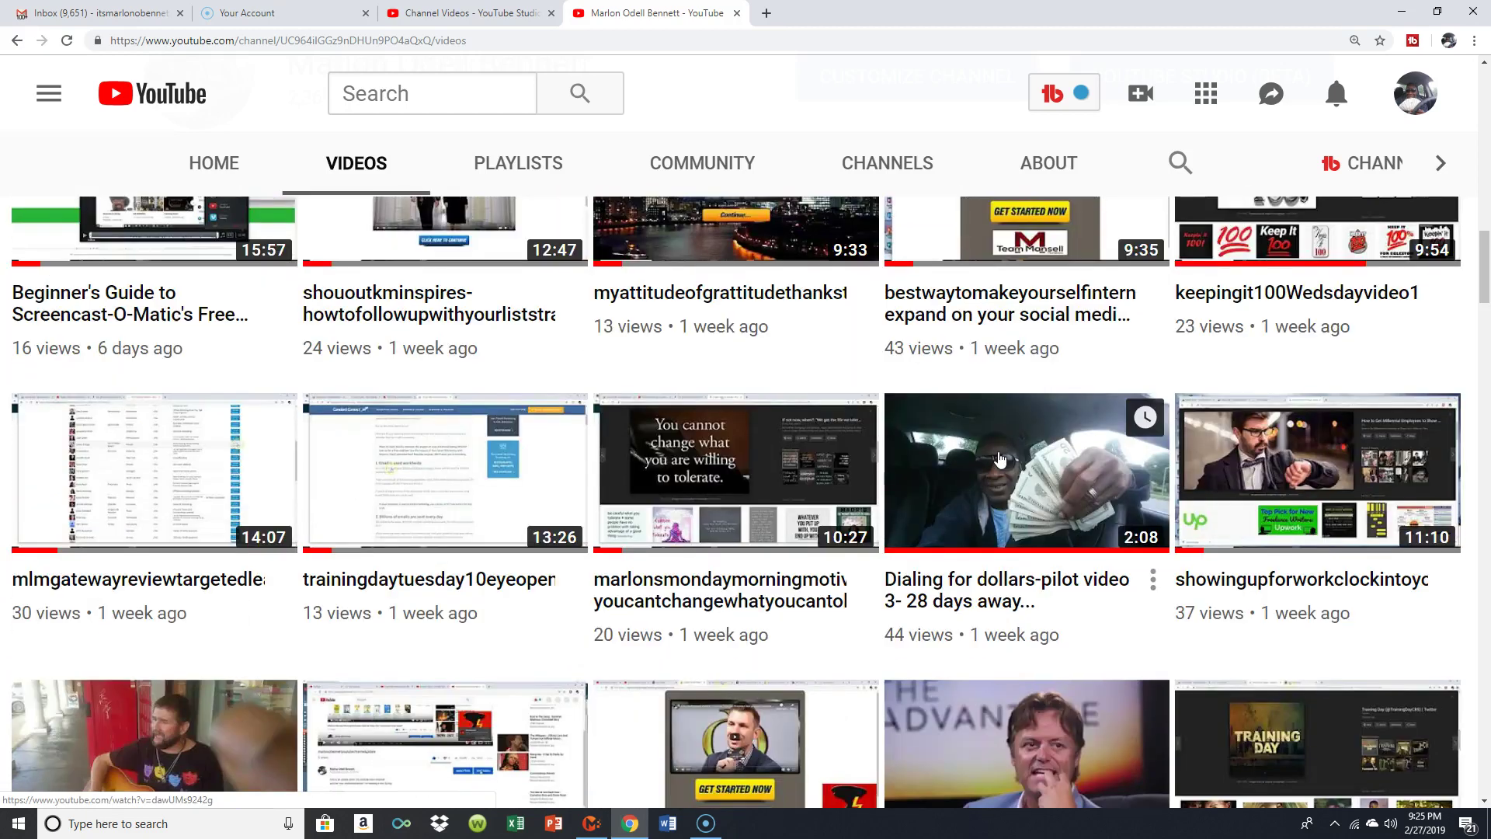
scroll(1000, 460, "up", 8)
scroll(1001, 455, "up", 13)
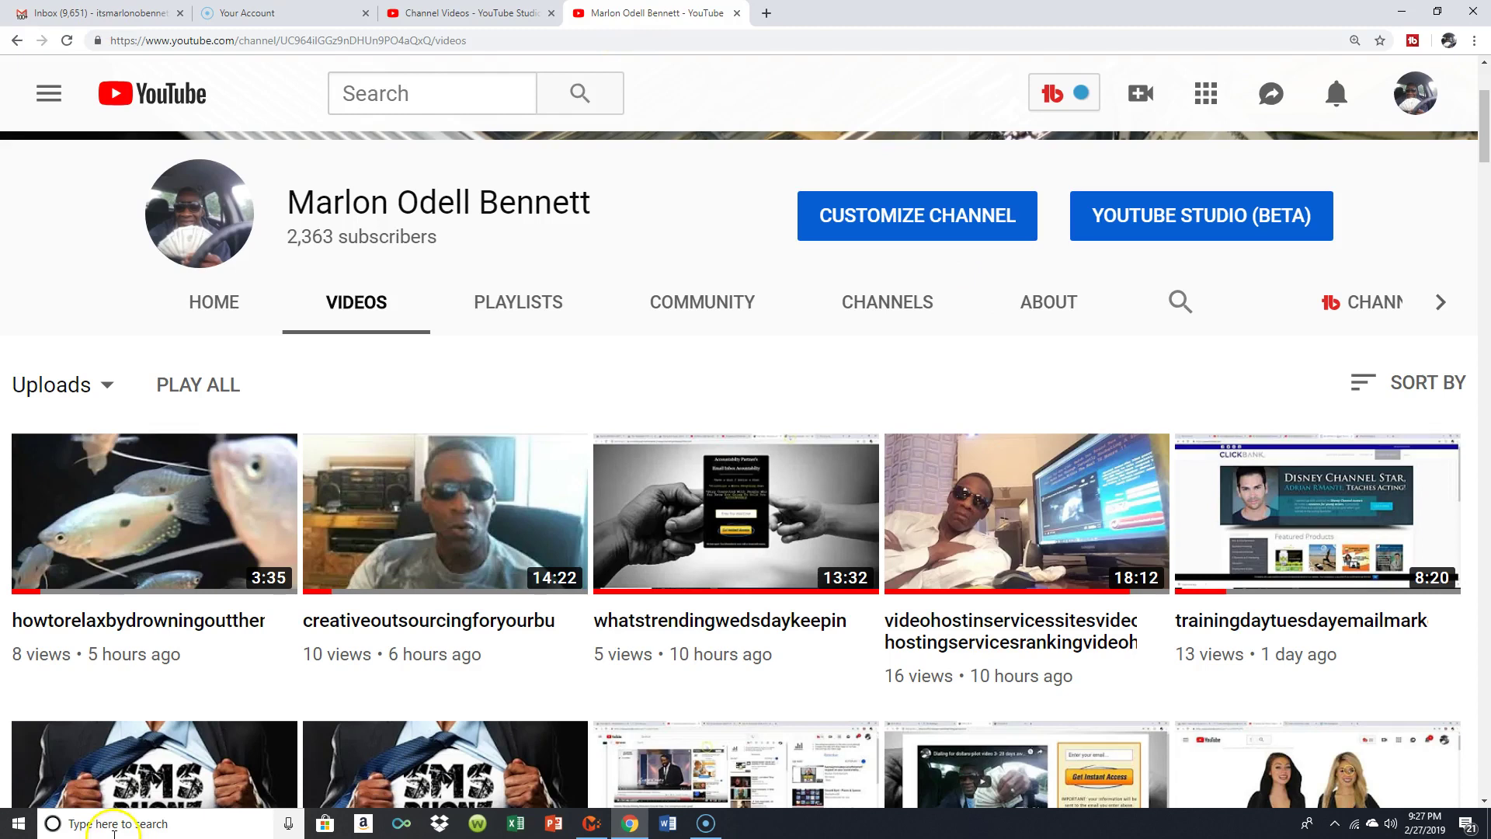
left_click(89, 774)
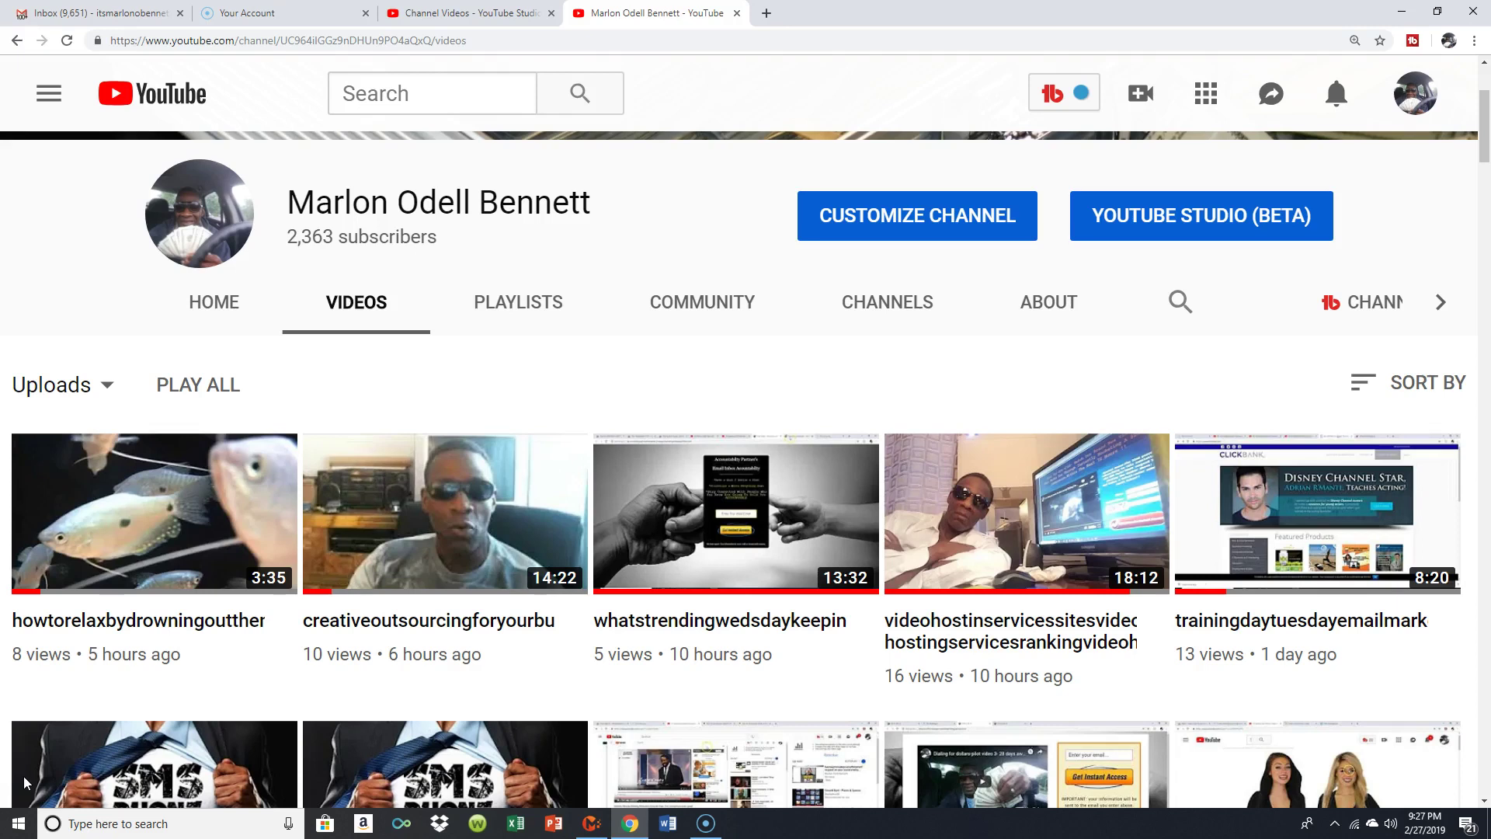
scroll(466, 699, "down", 2)
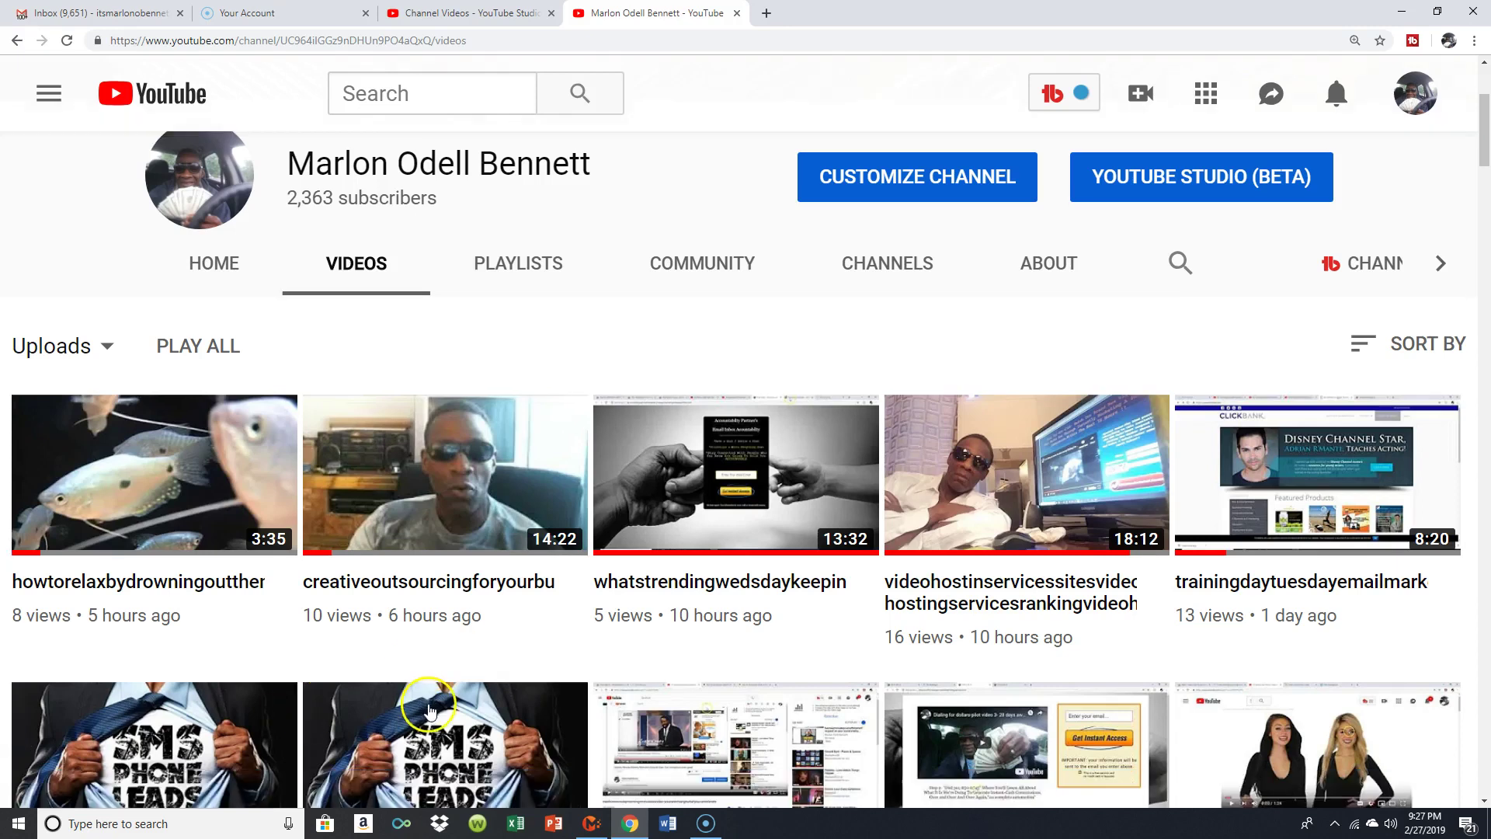
scroll(546, 701, "down", 1)
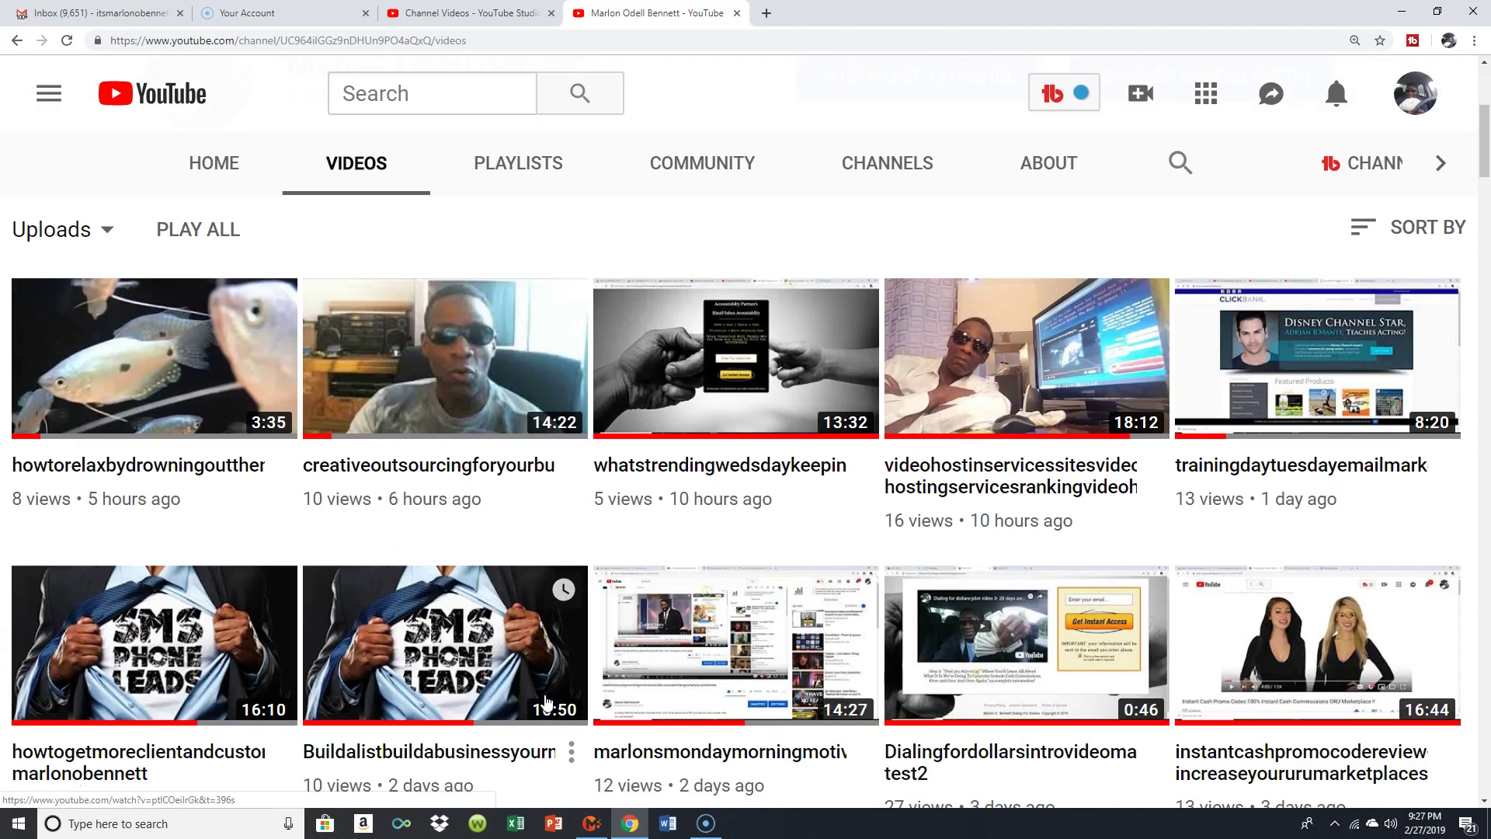